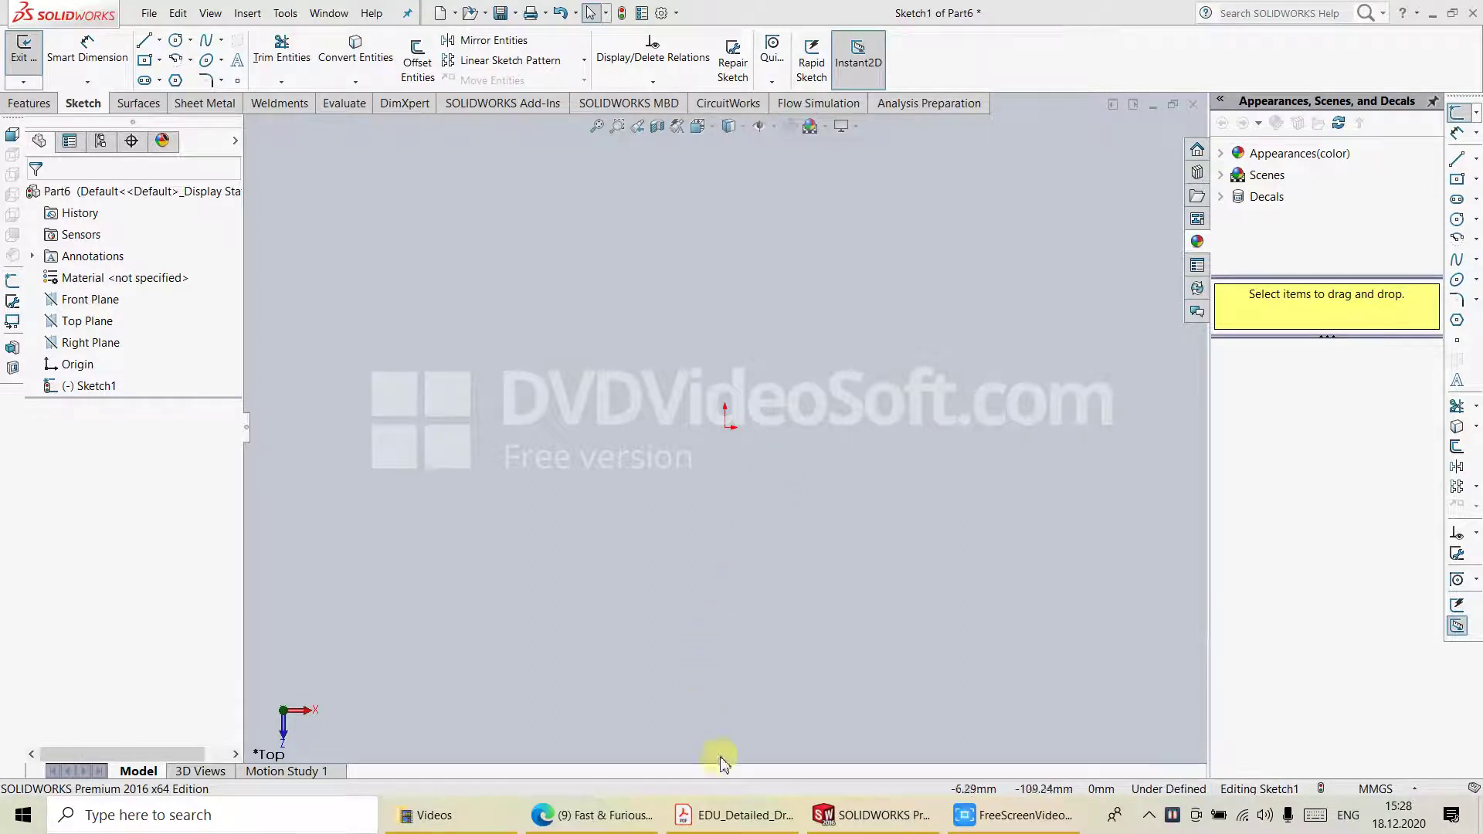
Bring up the reference drawing showing the 40, 60, Ø40, Ø20 and R10 dimensions.
click(730, 815)
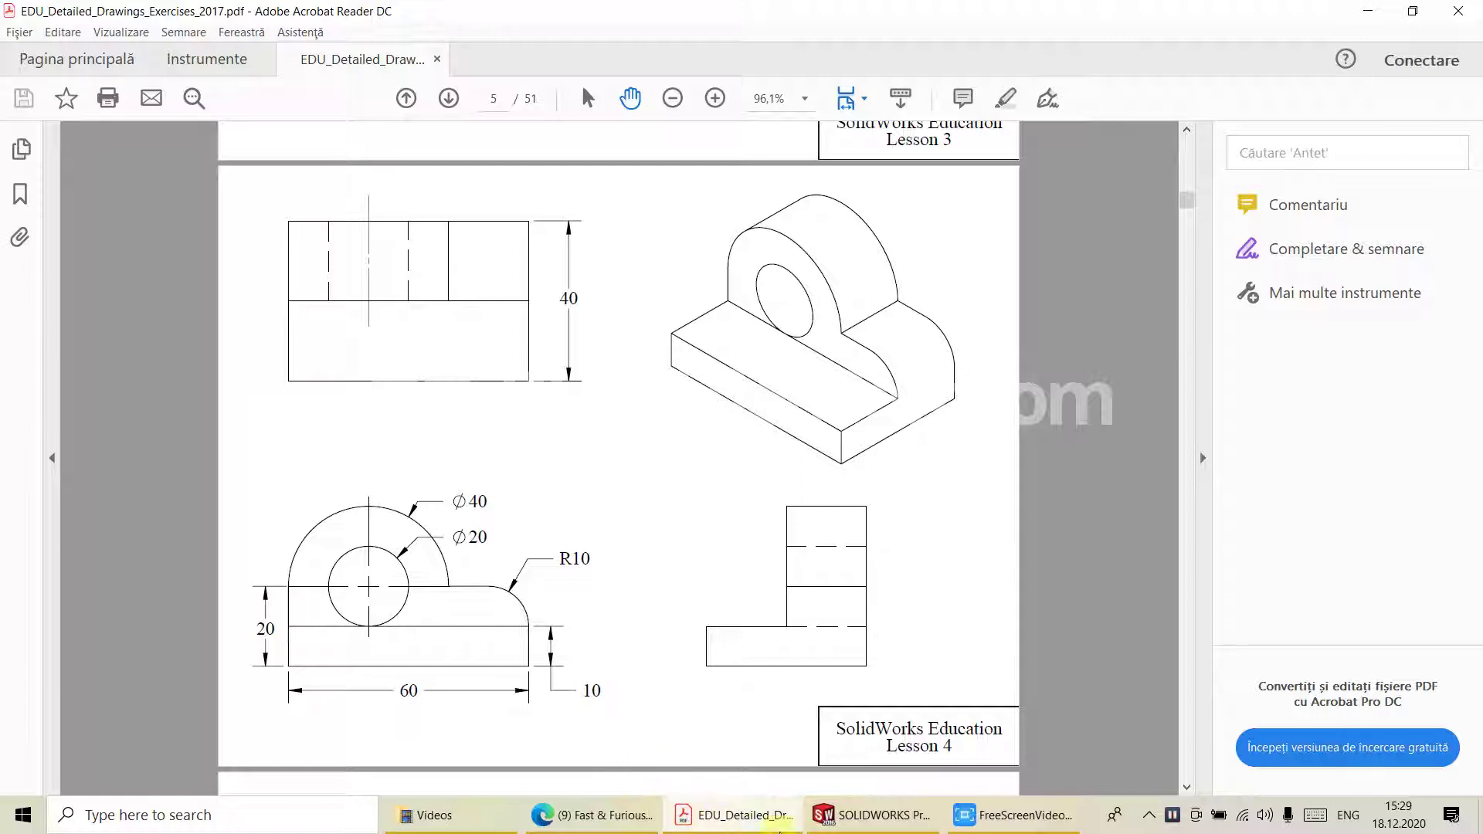
Discard the empty Sketch1 and start a new sketch on the Top Plane.
click(855, 827)
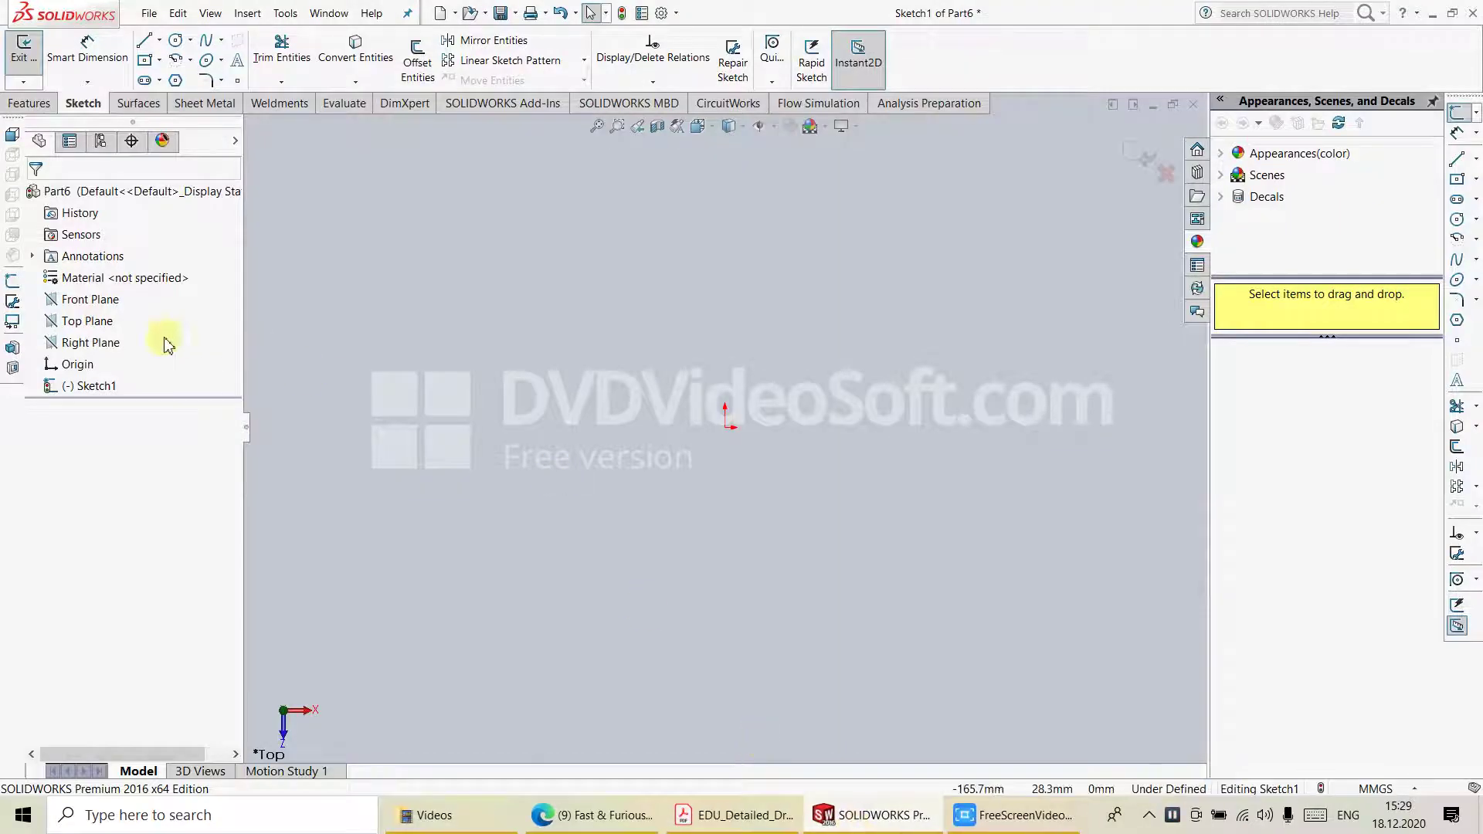
click(77, 324)
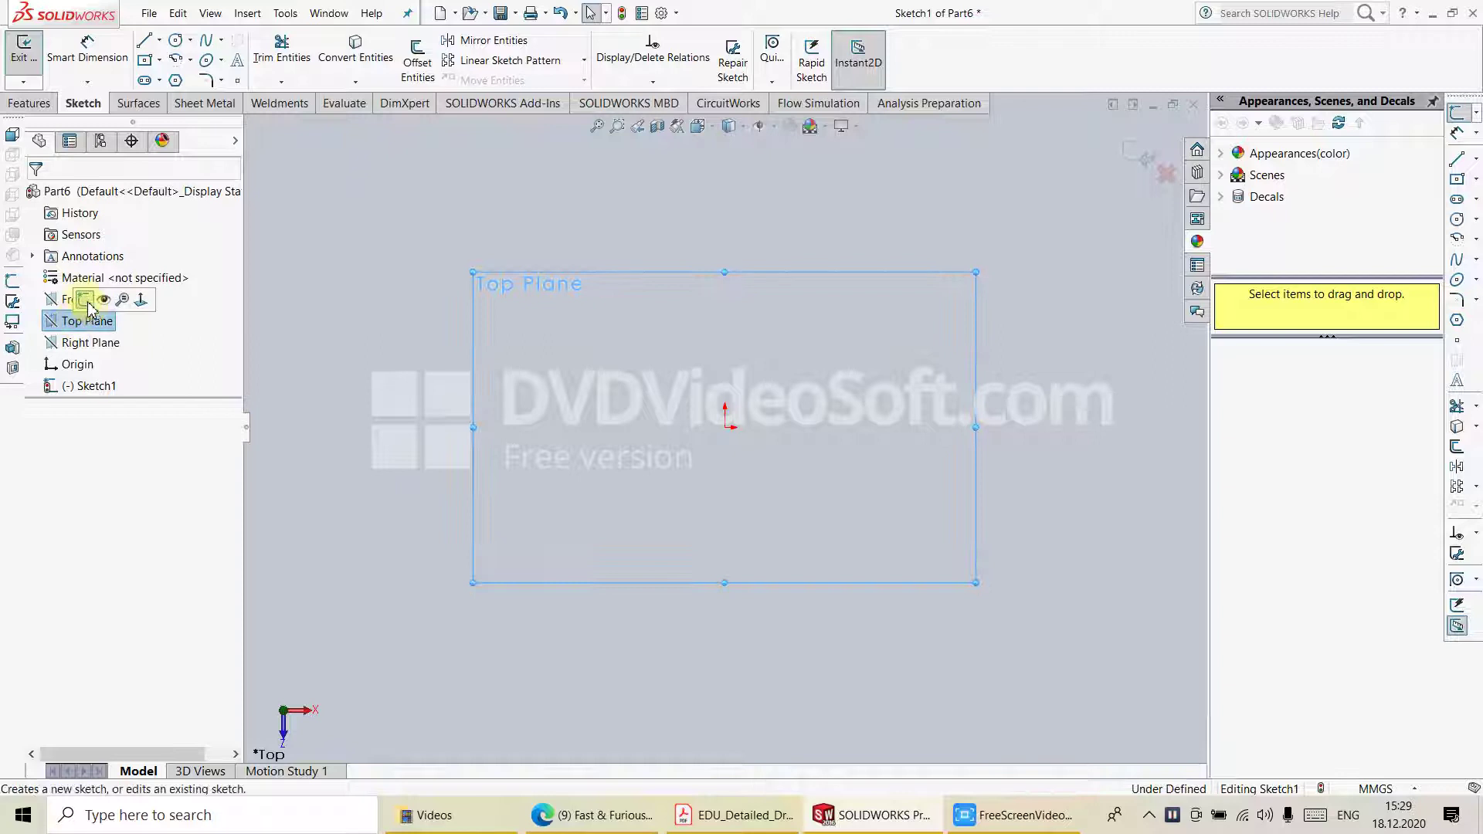
key(ctrl+z)
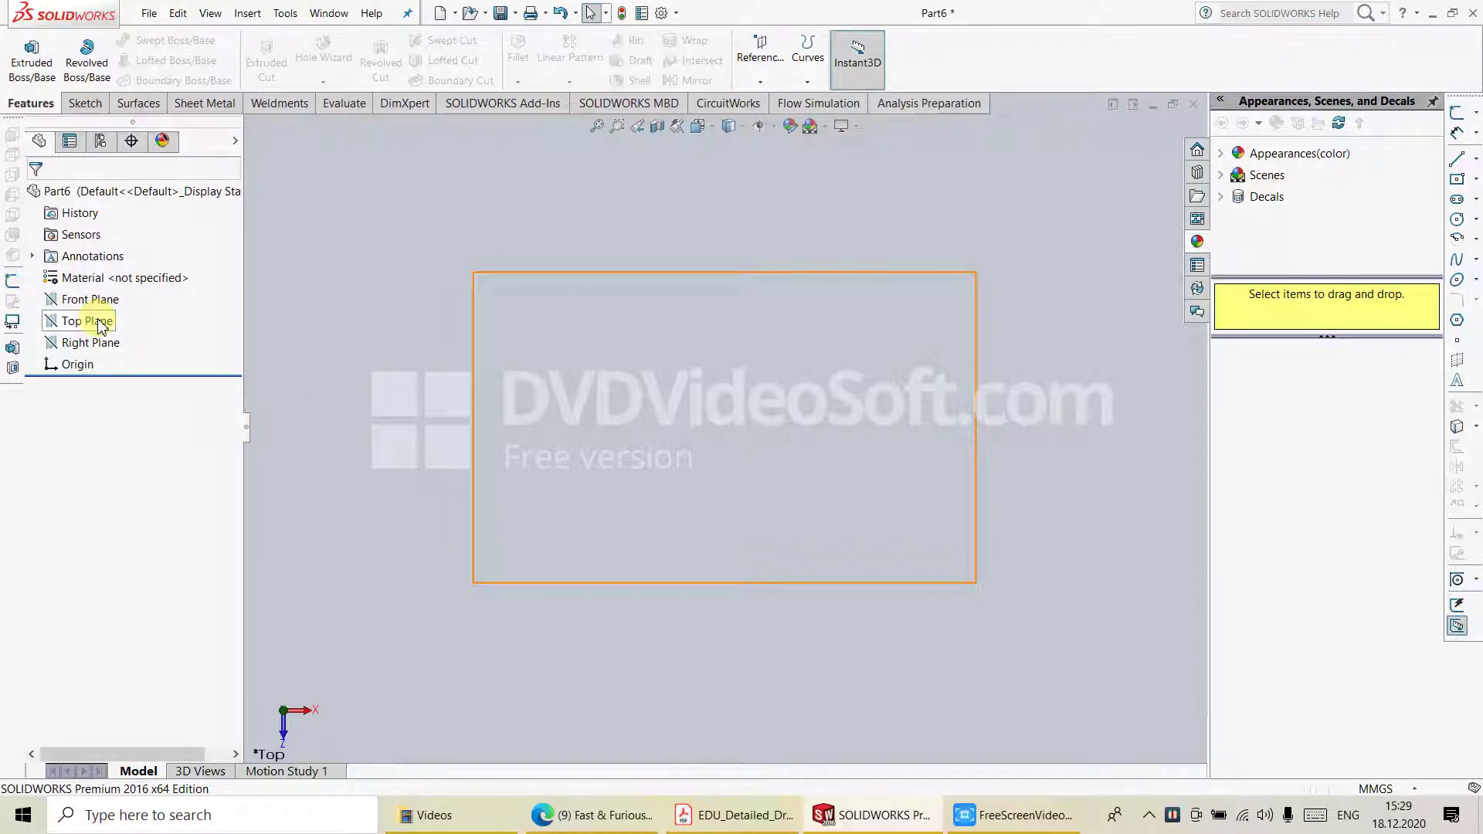
click(101, 325)
click(106, 300)
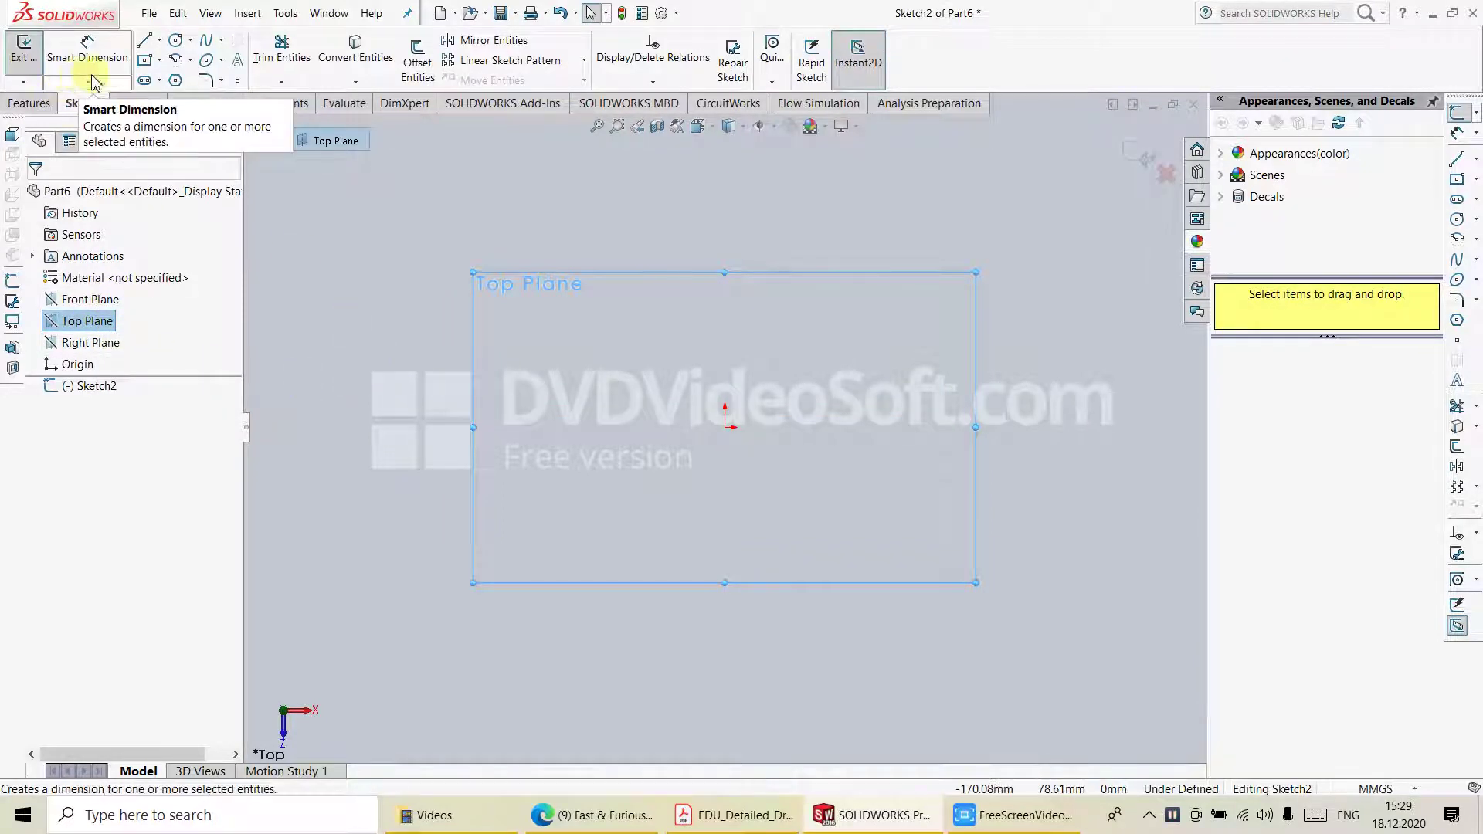
Draw a center rectangle at the origin and dimension it 40 high by 60 wide.
click(143, 67)
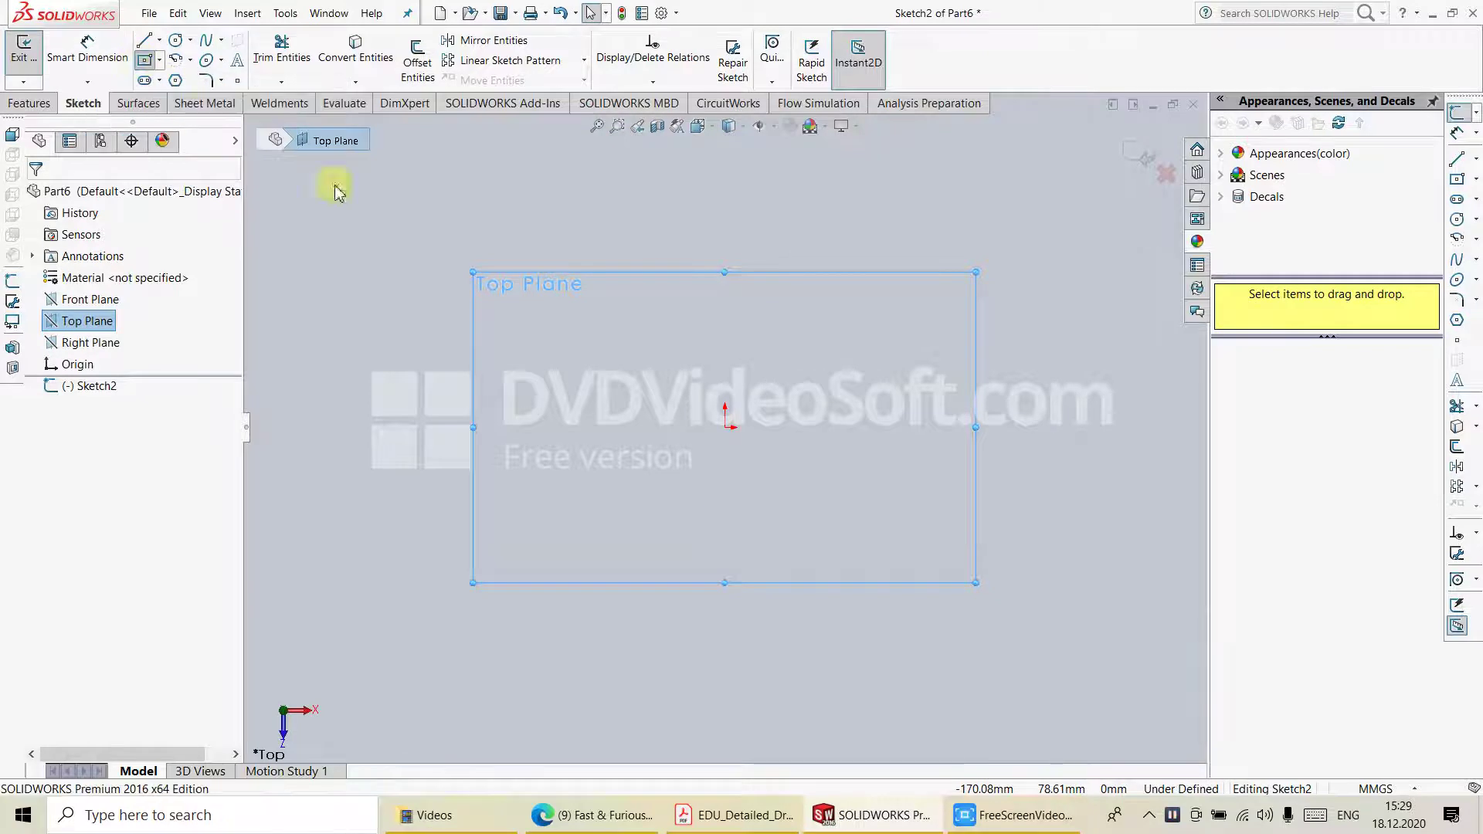
click(725, 427)
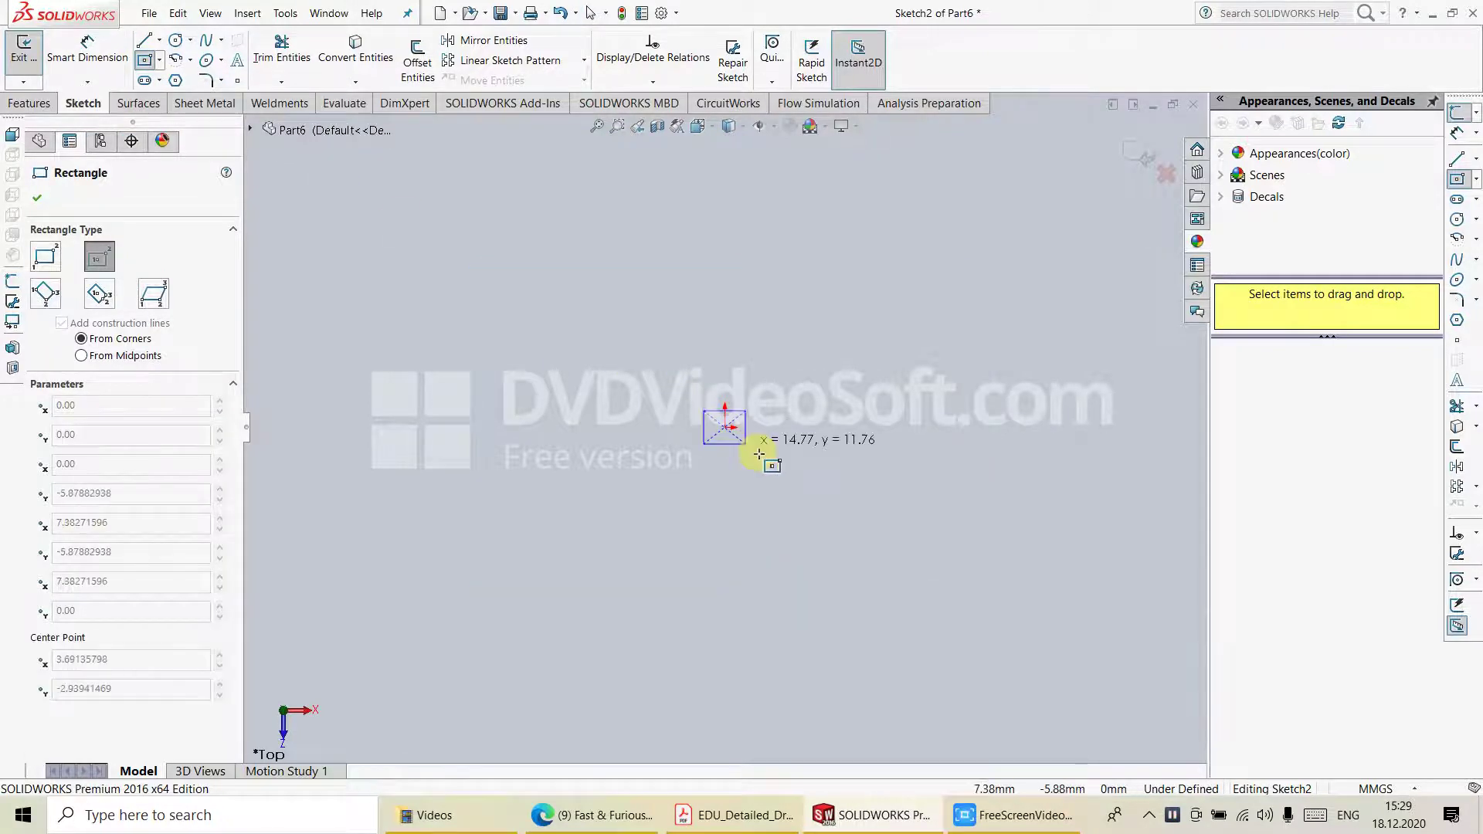
click(880, 523)
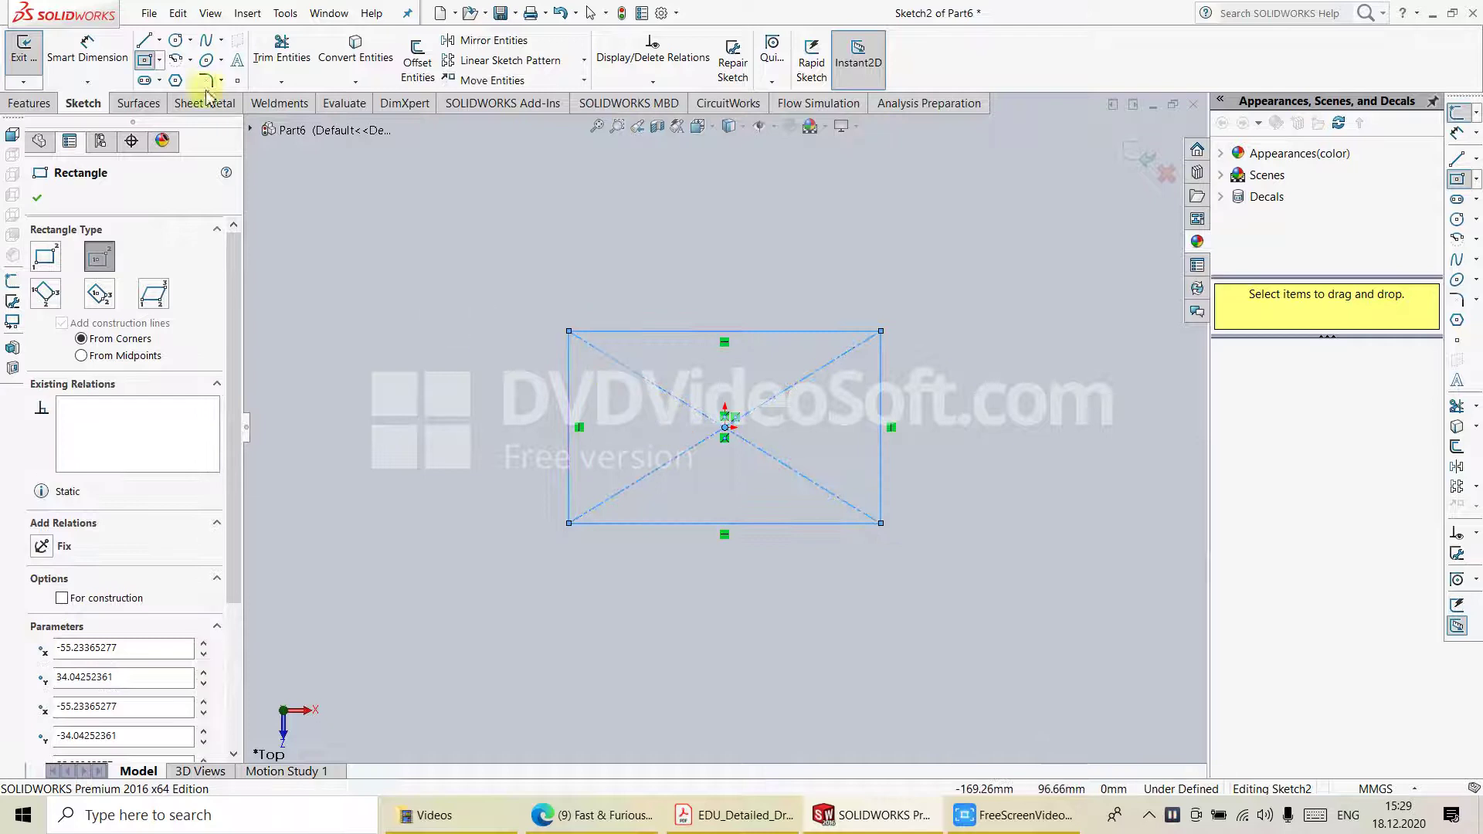
click(87, 51)
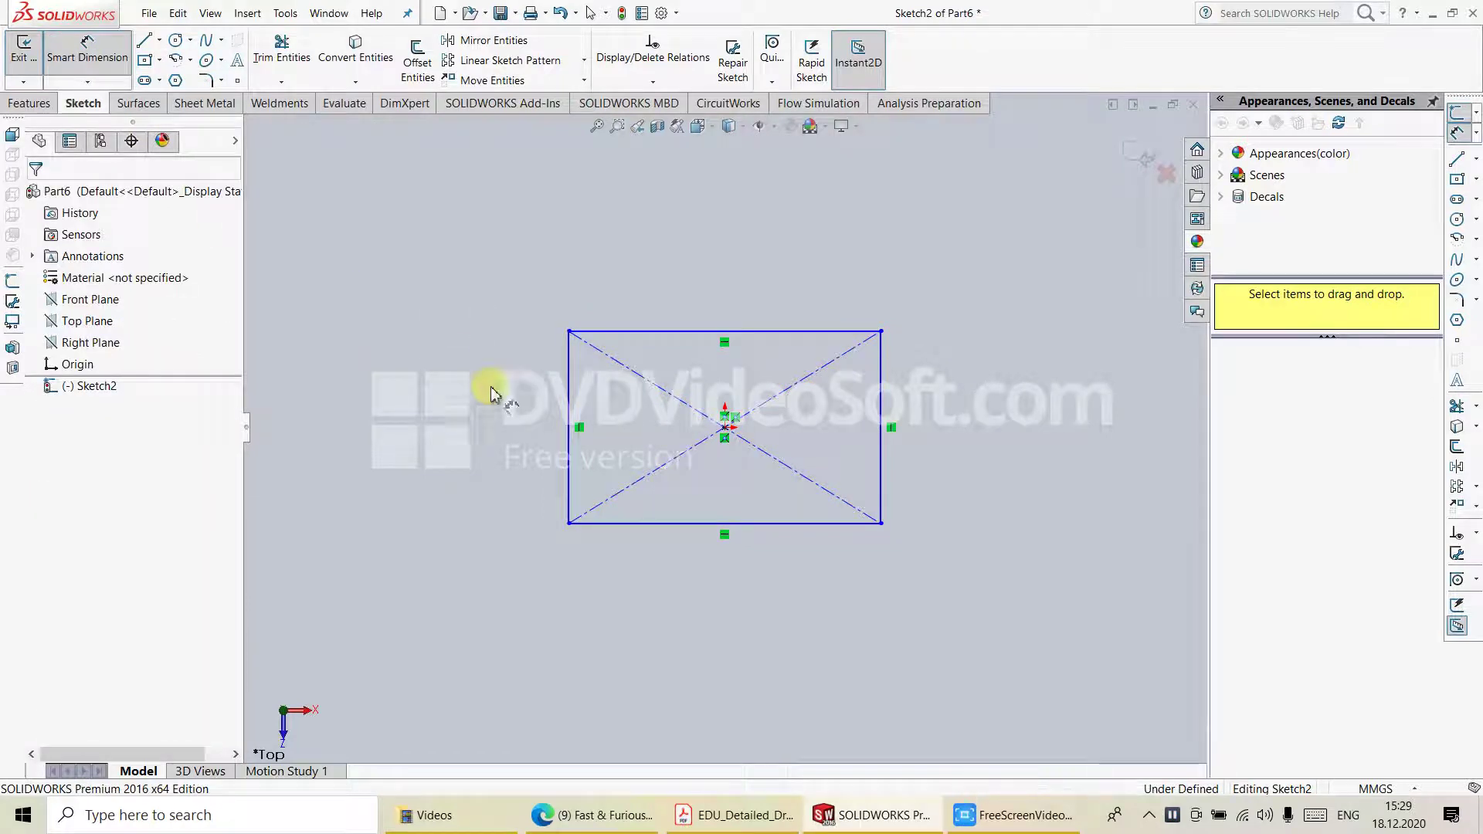
click(548, 425)
click(426, 406)
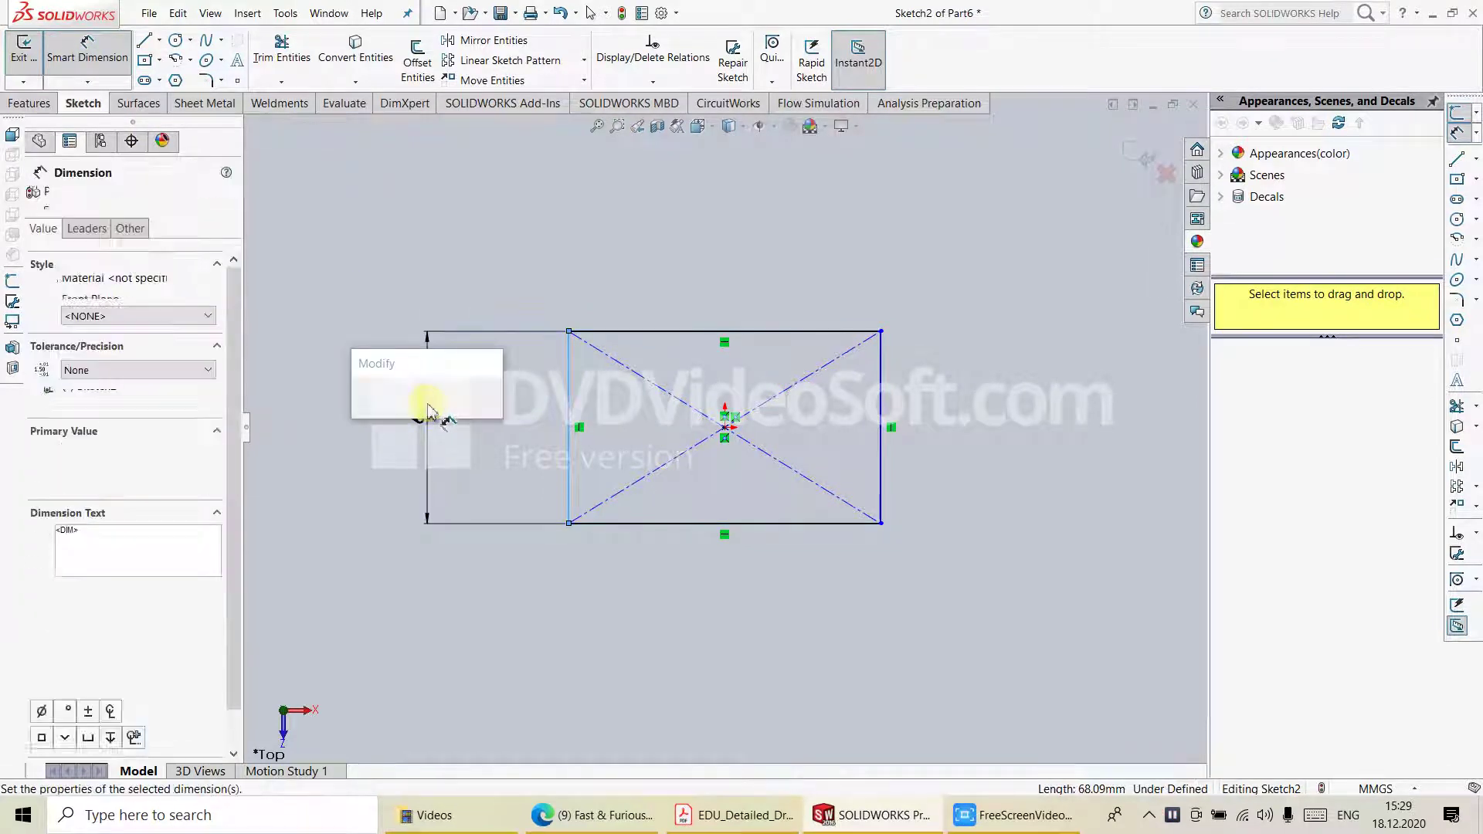
text(40)
click(428, 408)
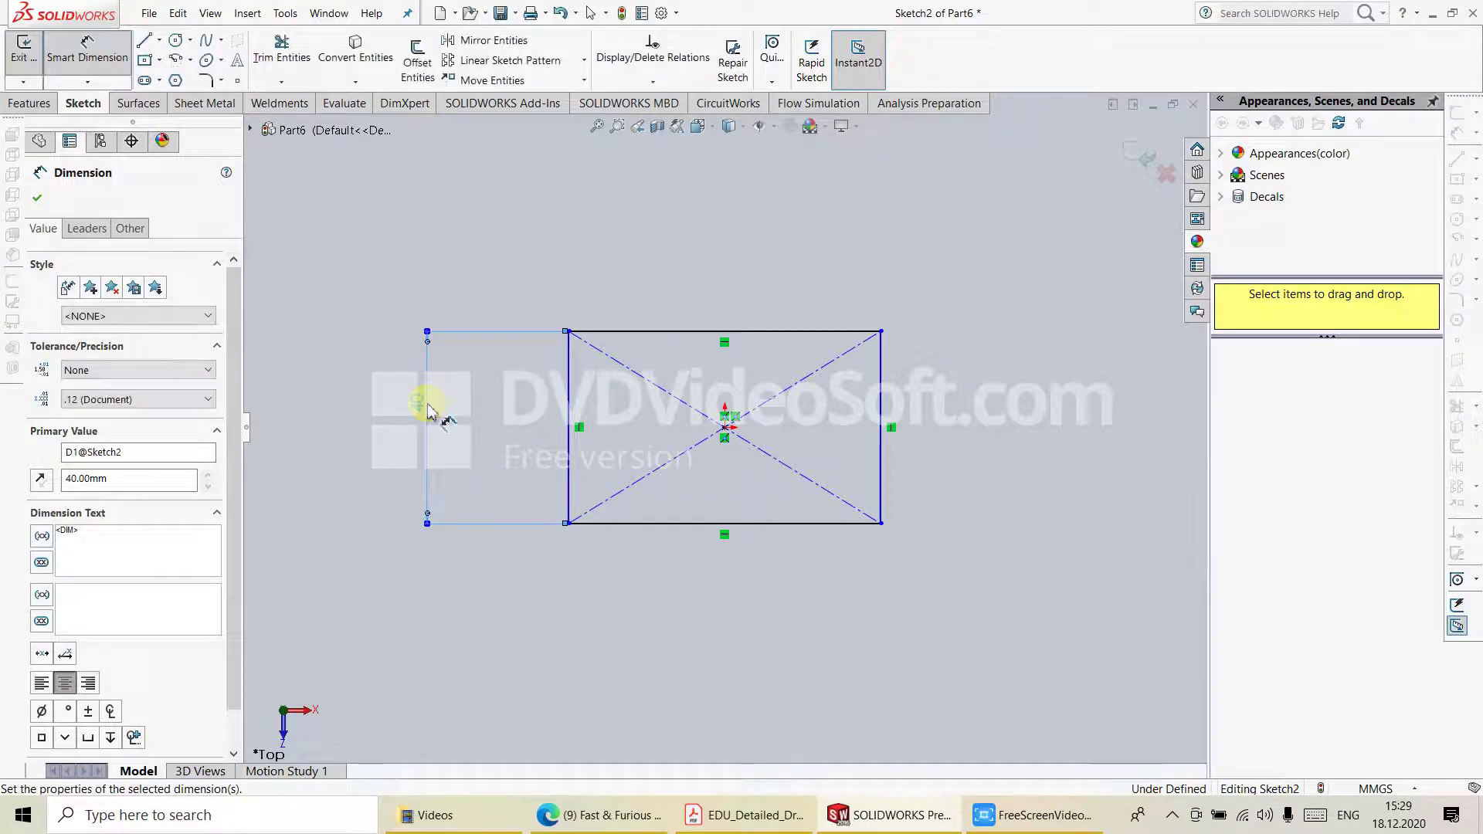
click(645, 321)
click(721, 251)
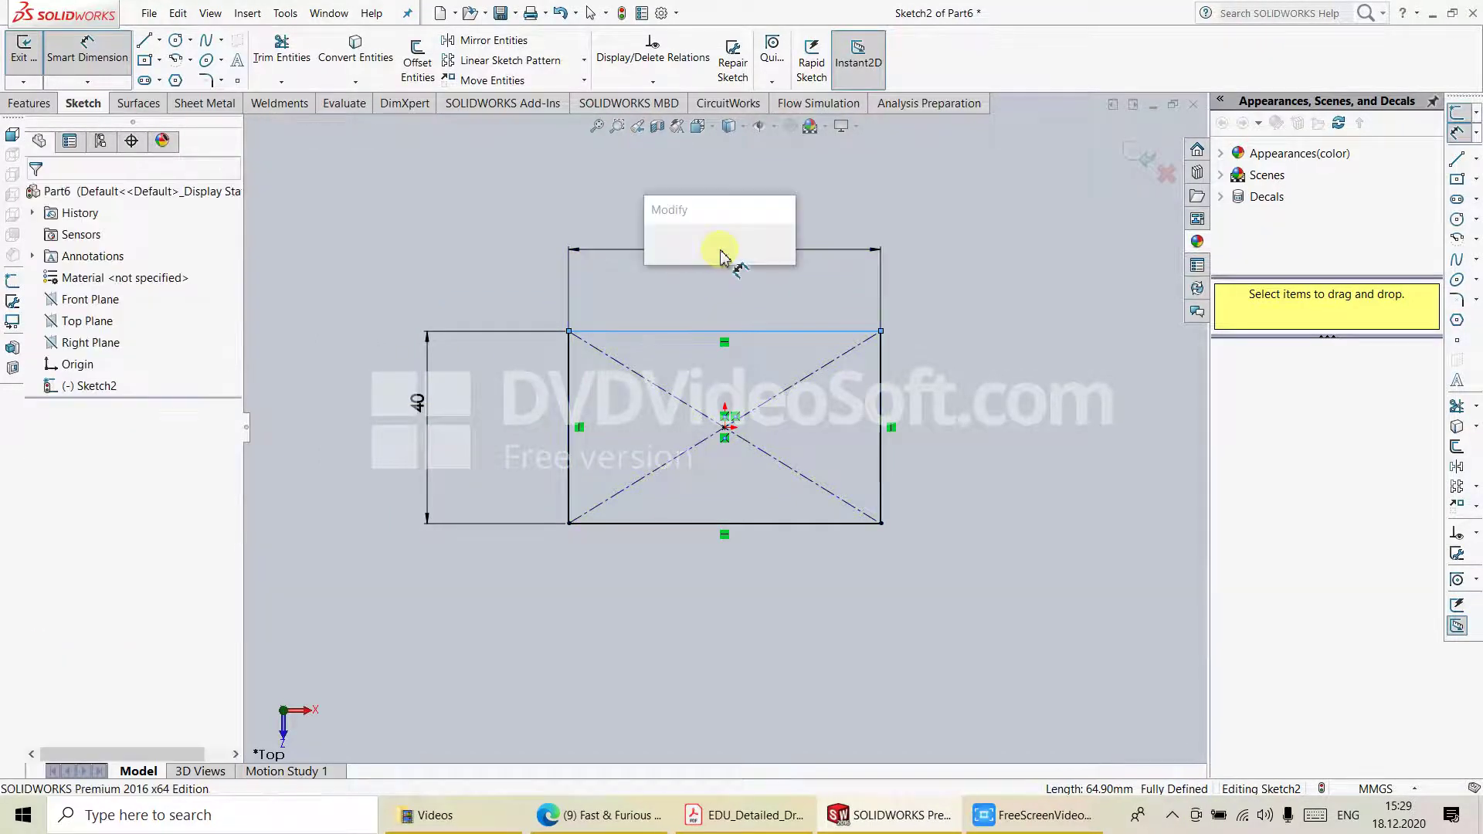
text(60)
key(Return)
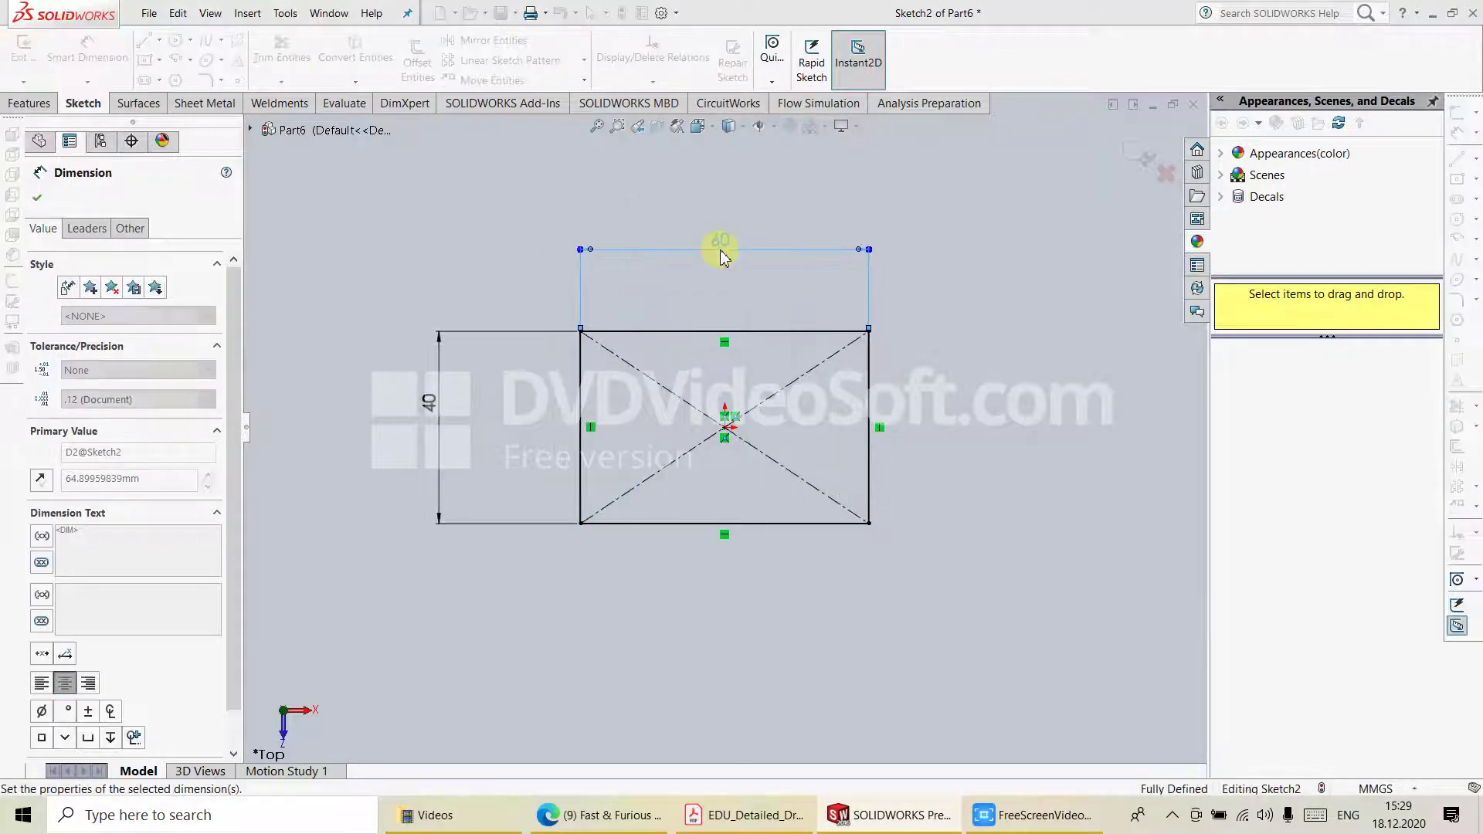
Extrude the rectangle 10 mm into a base block and select a long side face.
click(27, 103)
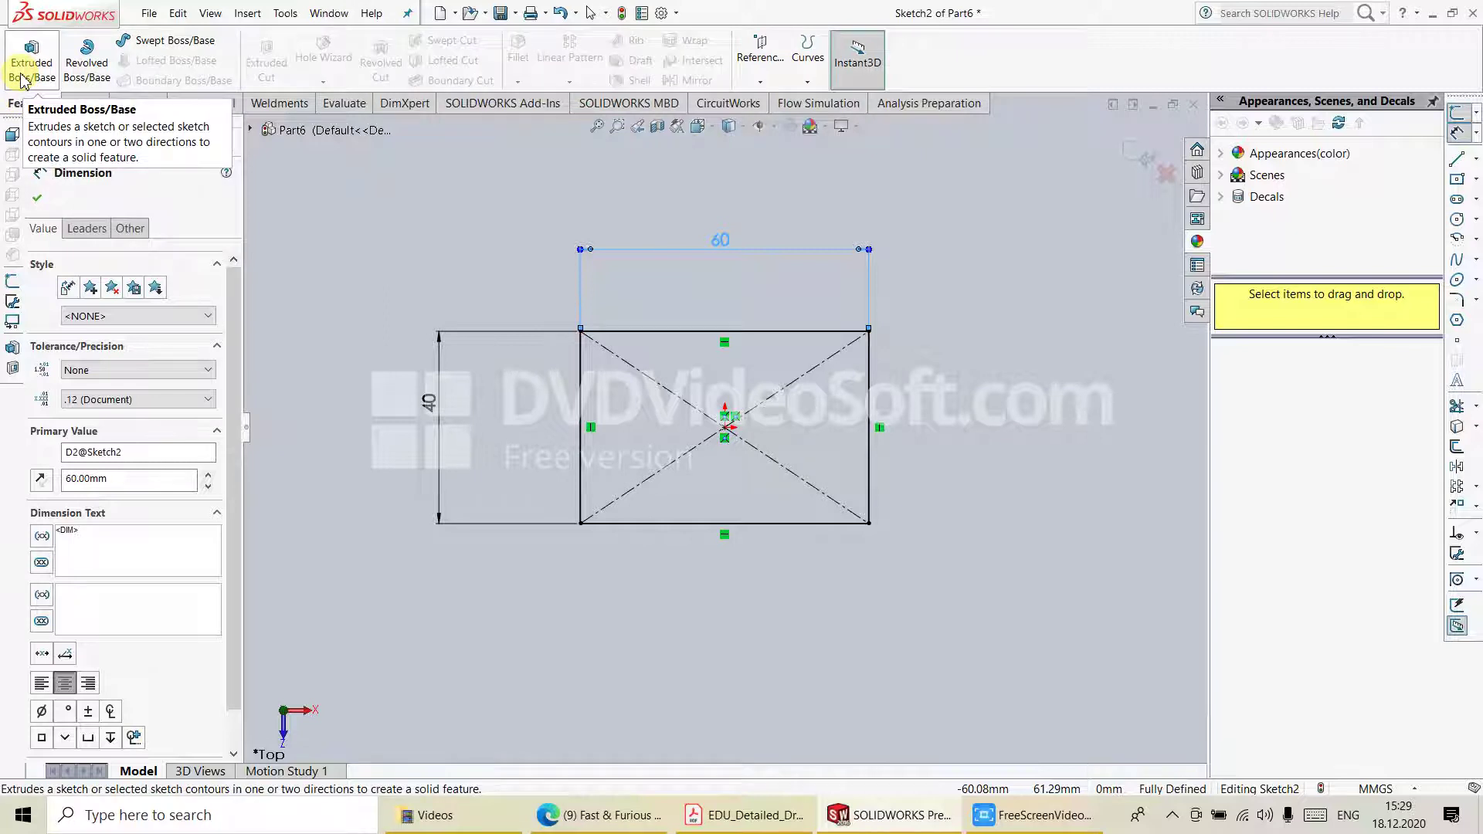
click(22, 75)
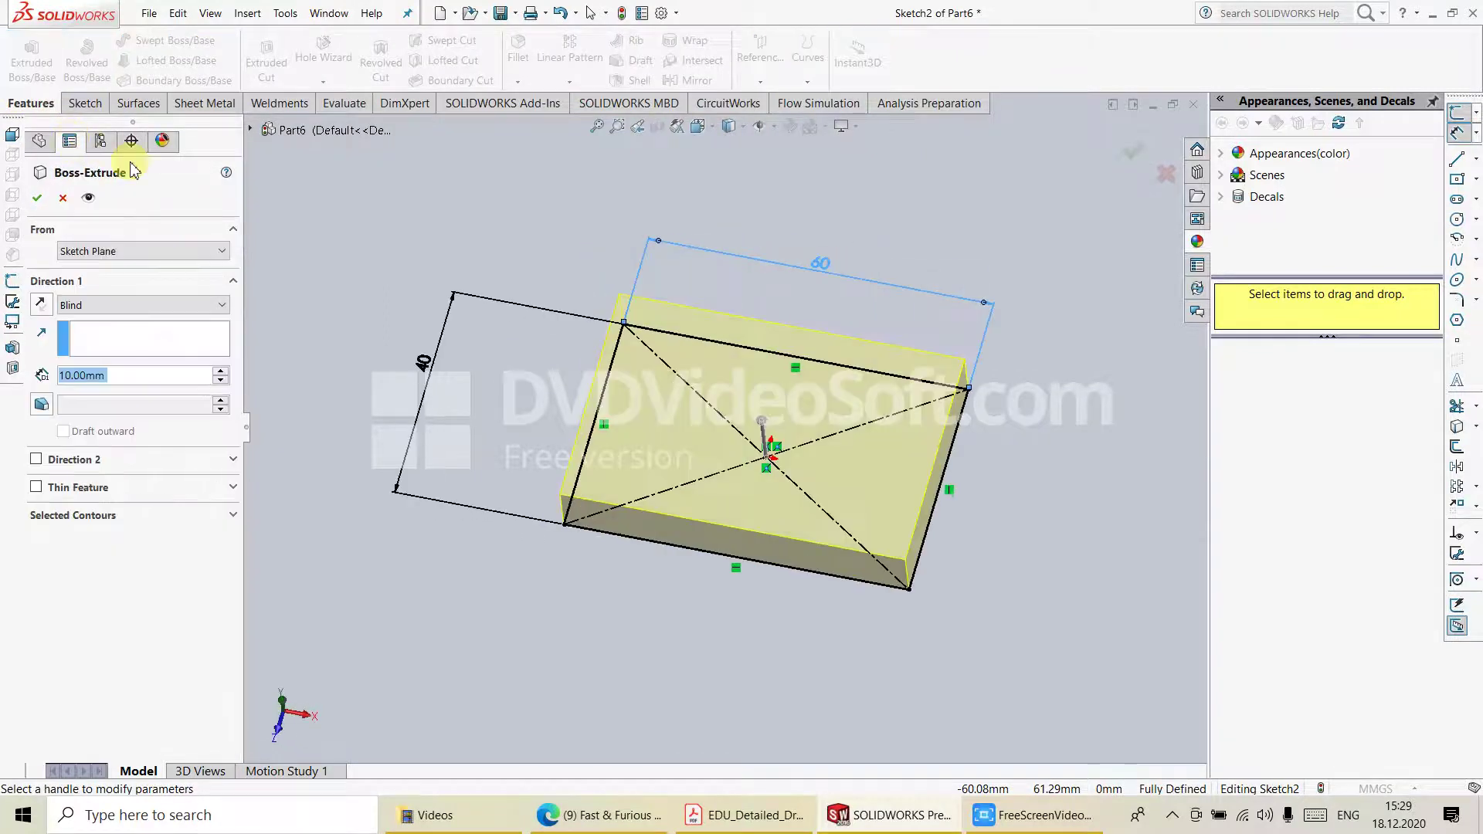
click(39, 199)
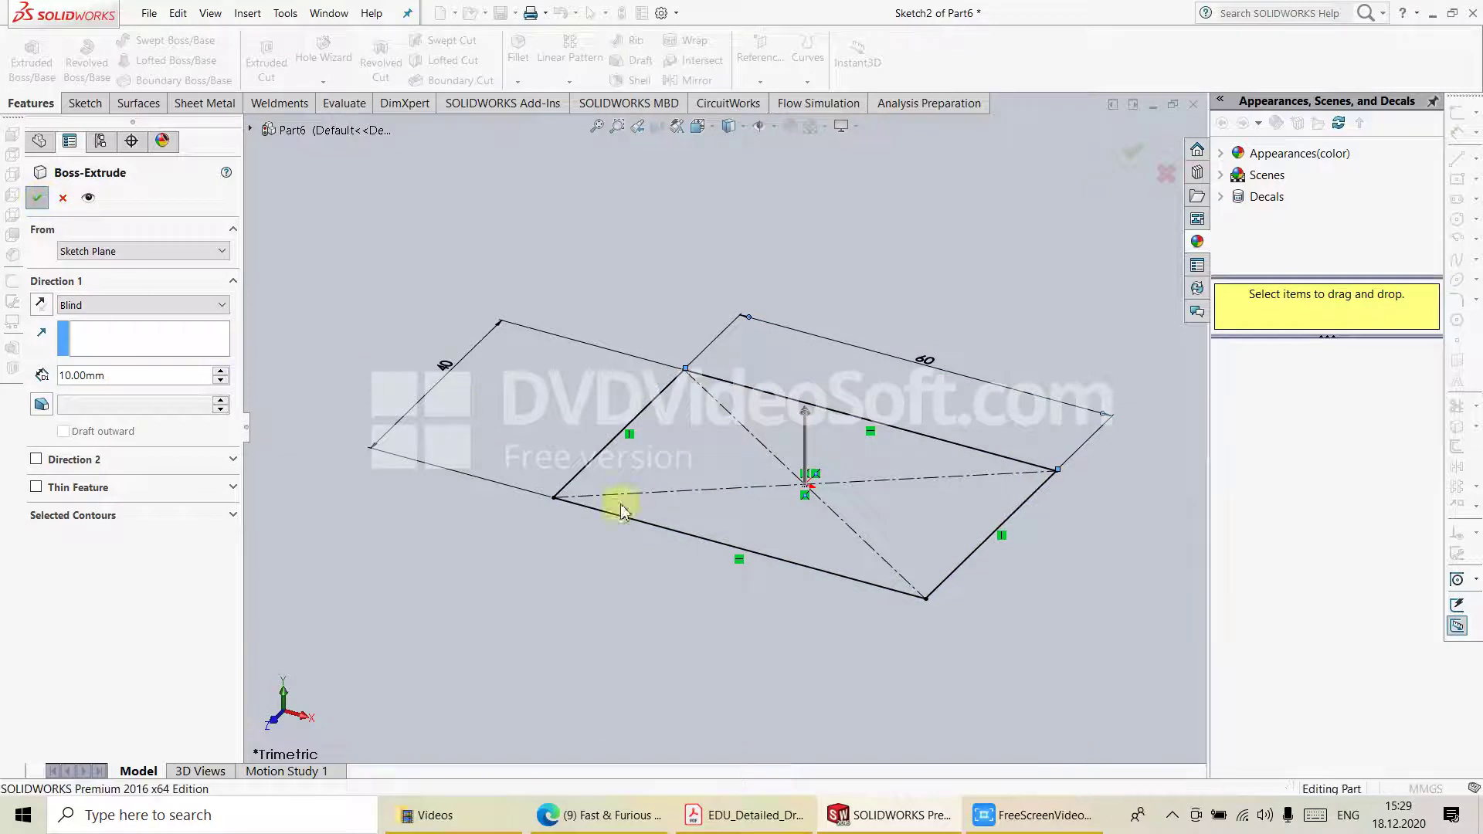
mouse_move(1045, 566)
middle_down()
mouse_move(970, 639)
mouse_move(840, 712)
middle_up()
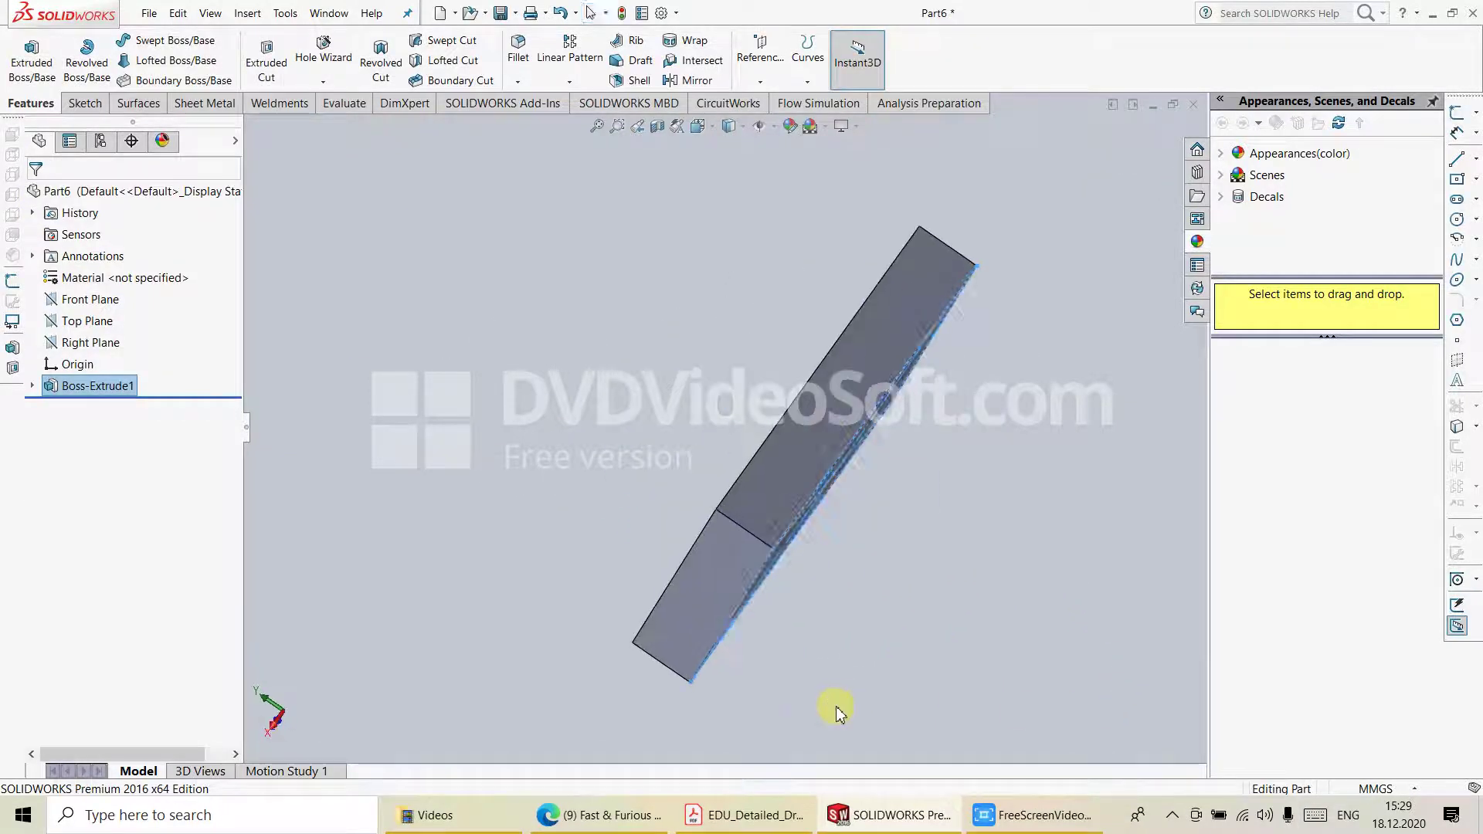
click(841, 416)
Start Sketch3 on the side face and turn the view normal to it.
click(903, 366)
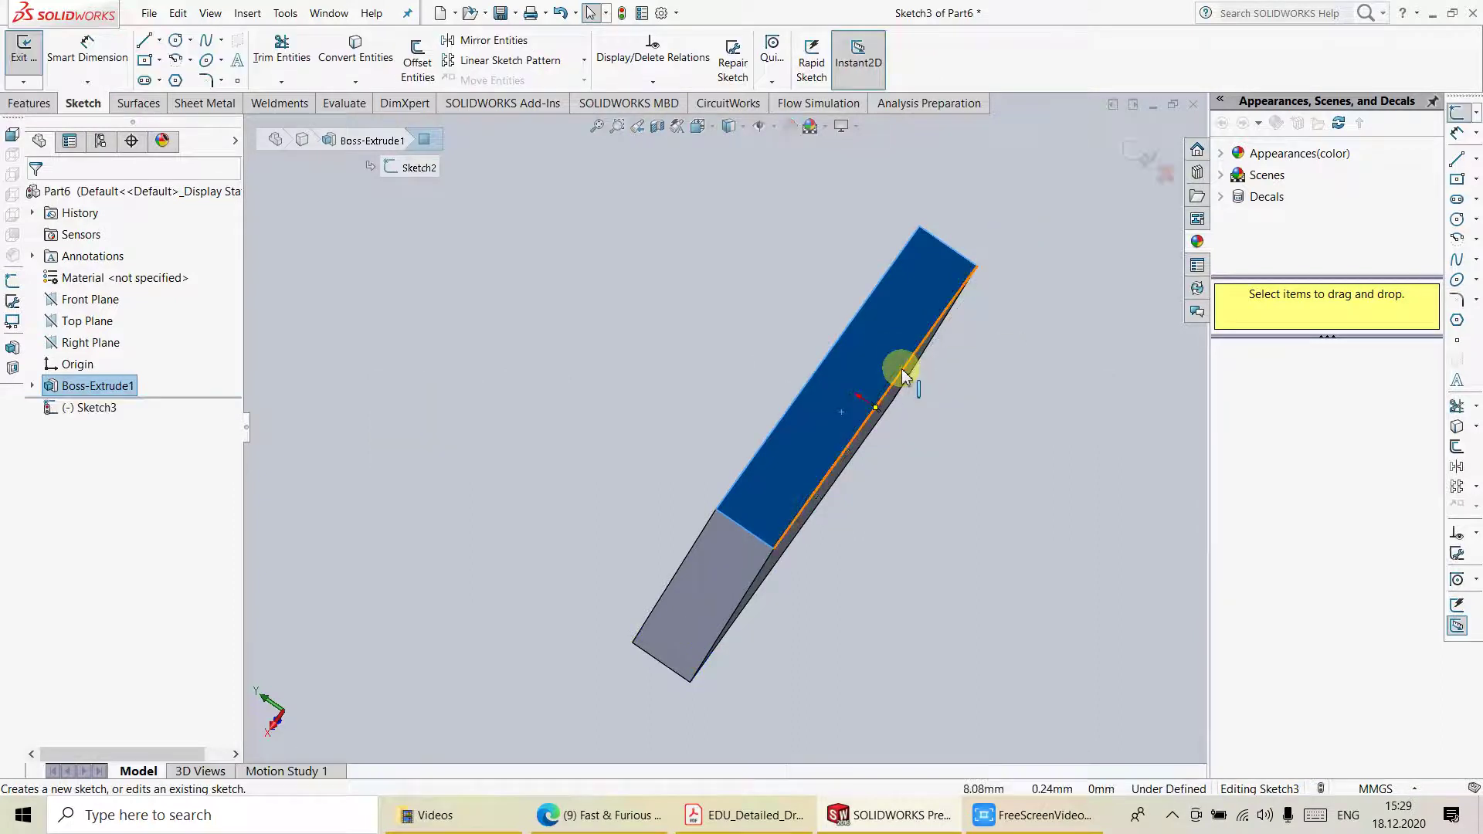
click(68, 409)
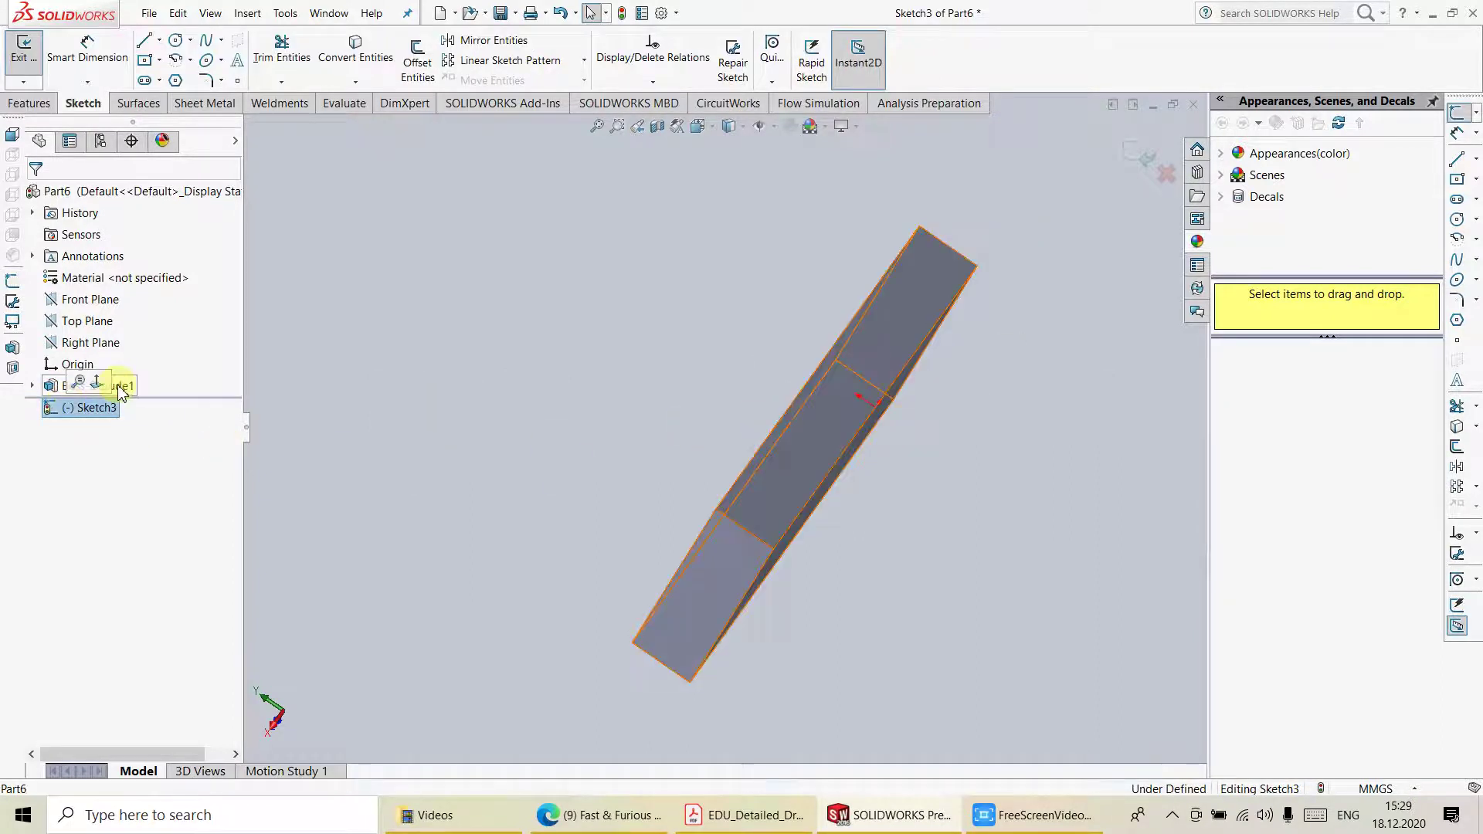
click(97, 382)
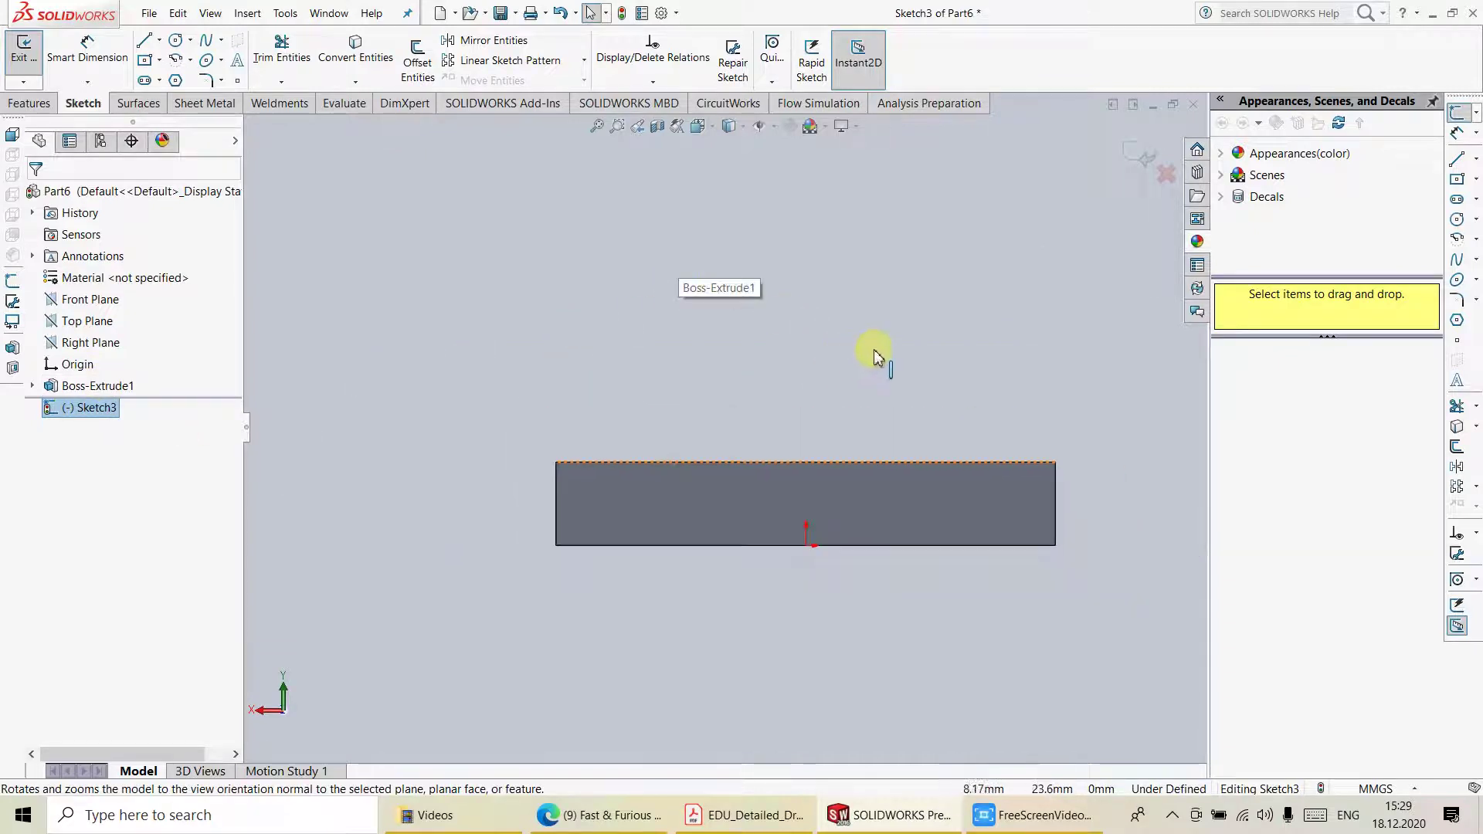
scroll(876, 356, down, 2)
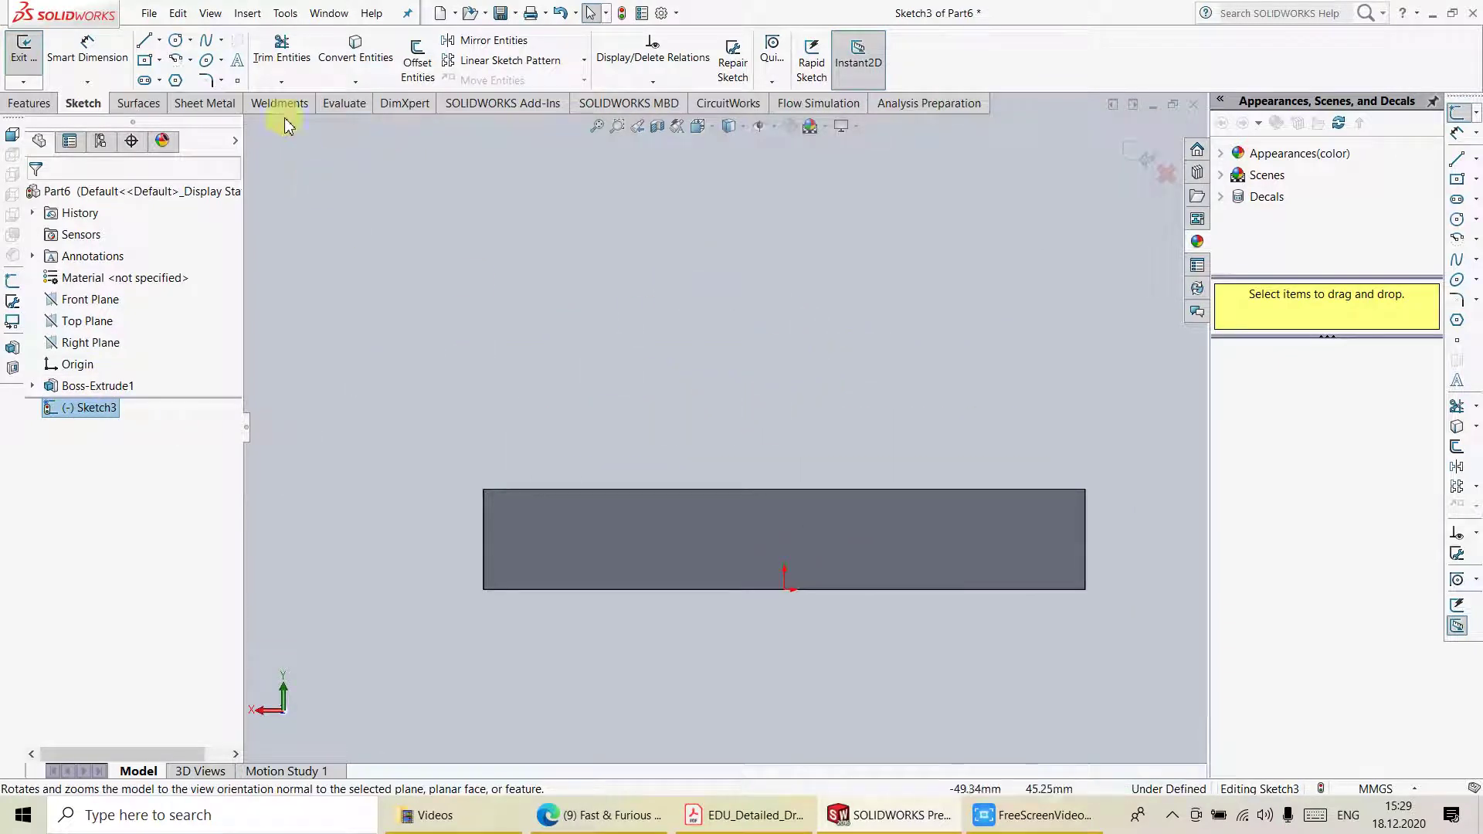
Draw a 180° centerpoint arc above the base.
click(177, 62)
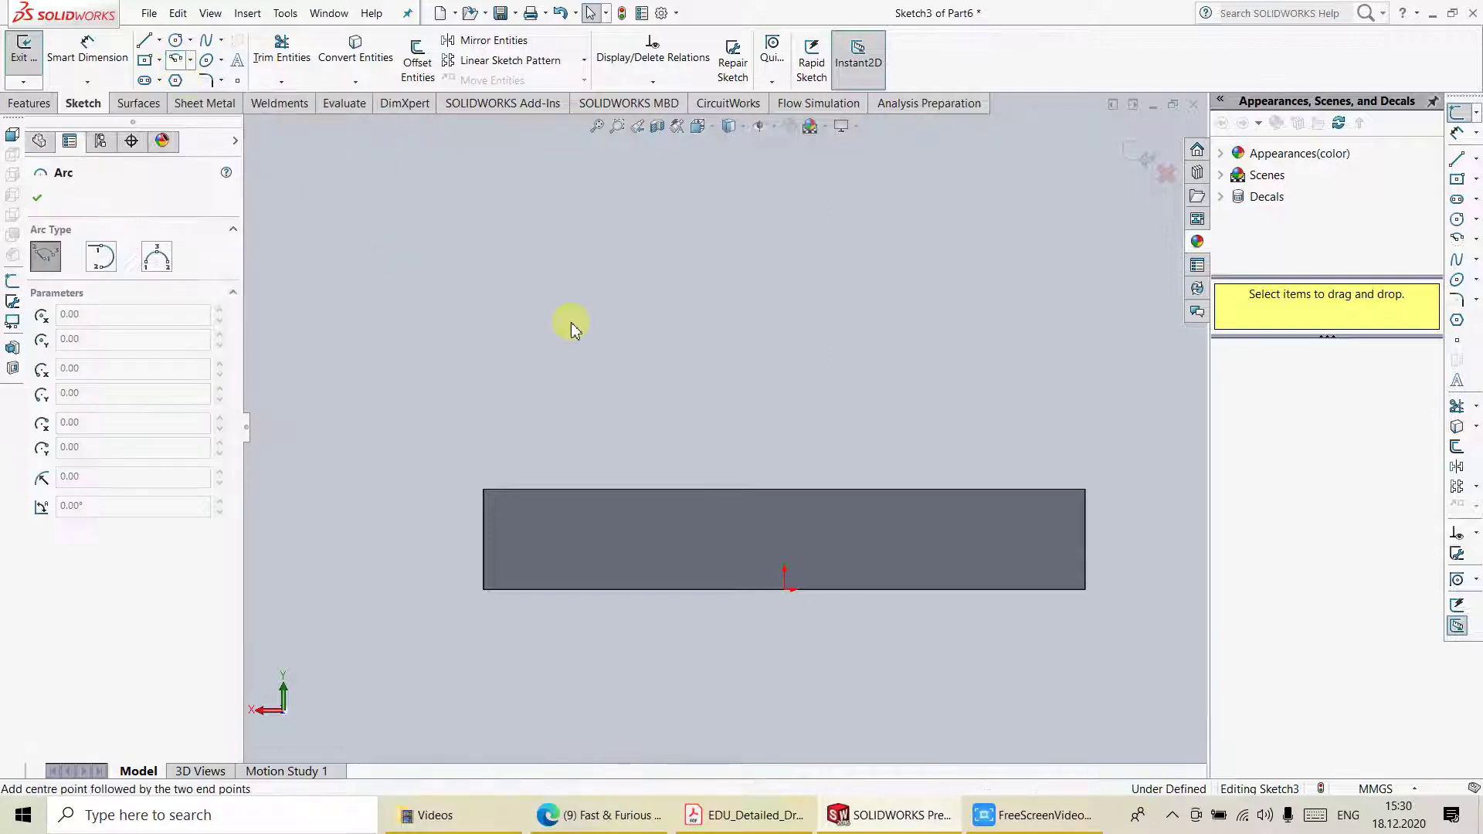
click(882, 377)
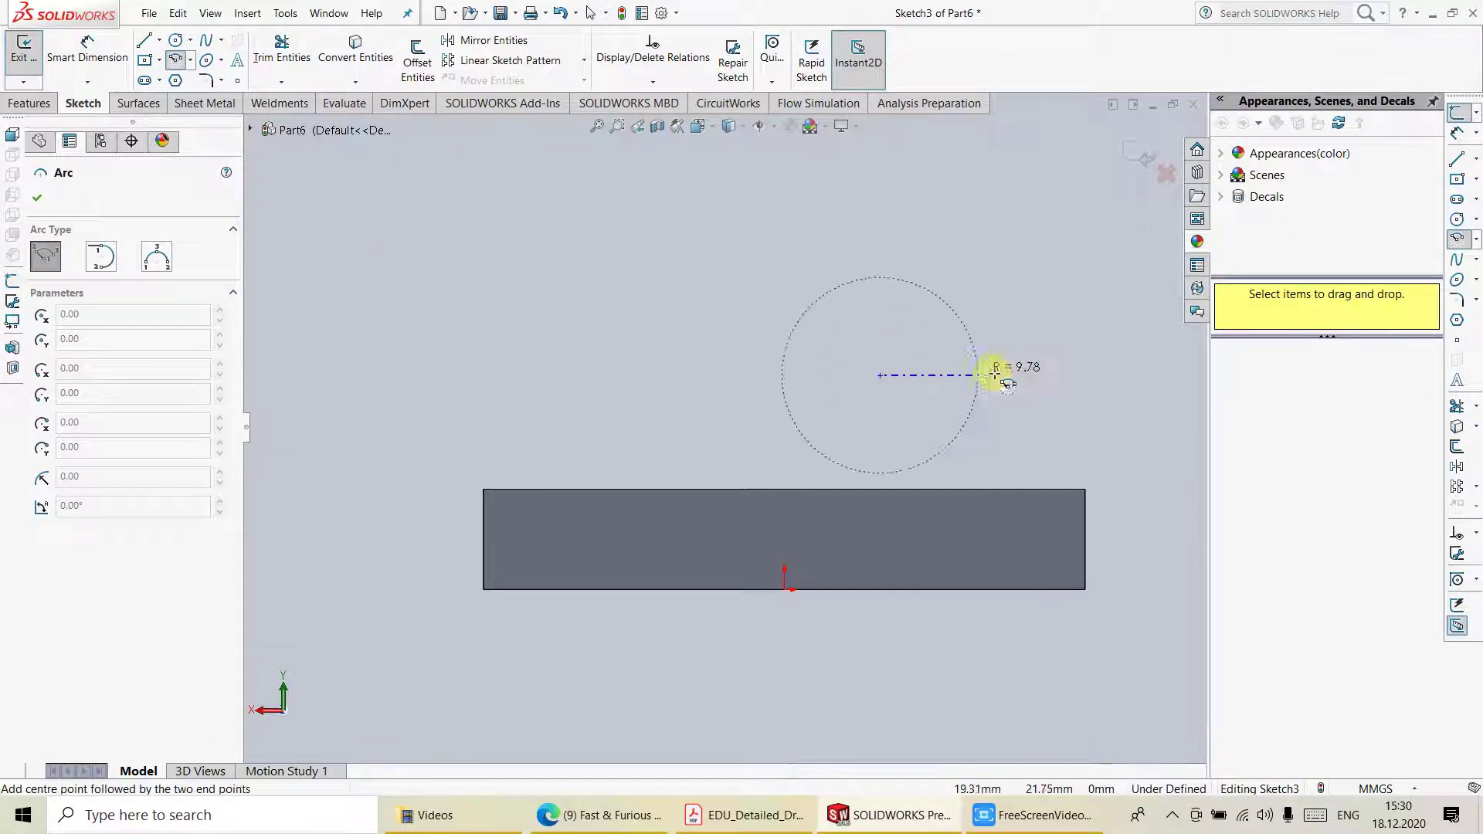
click(1043, 376)
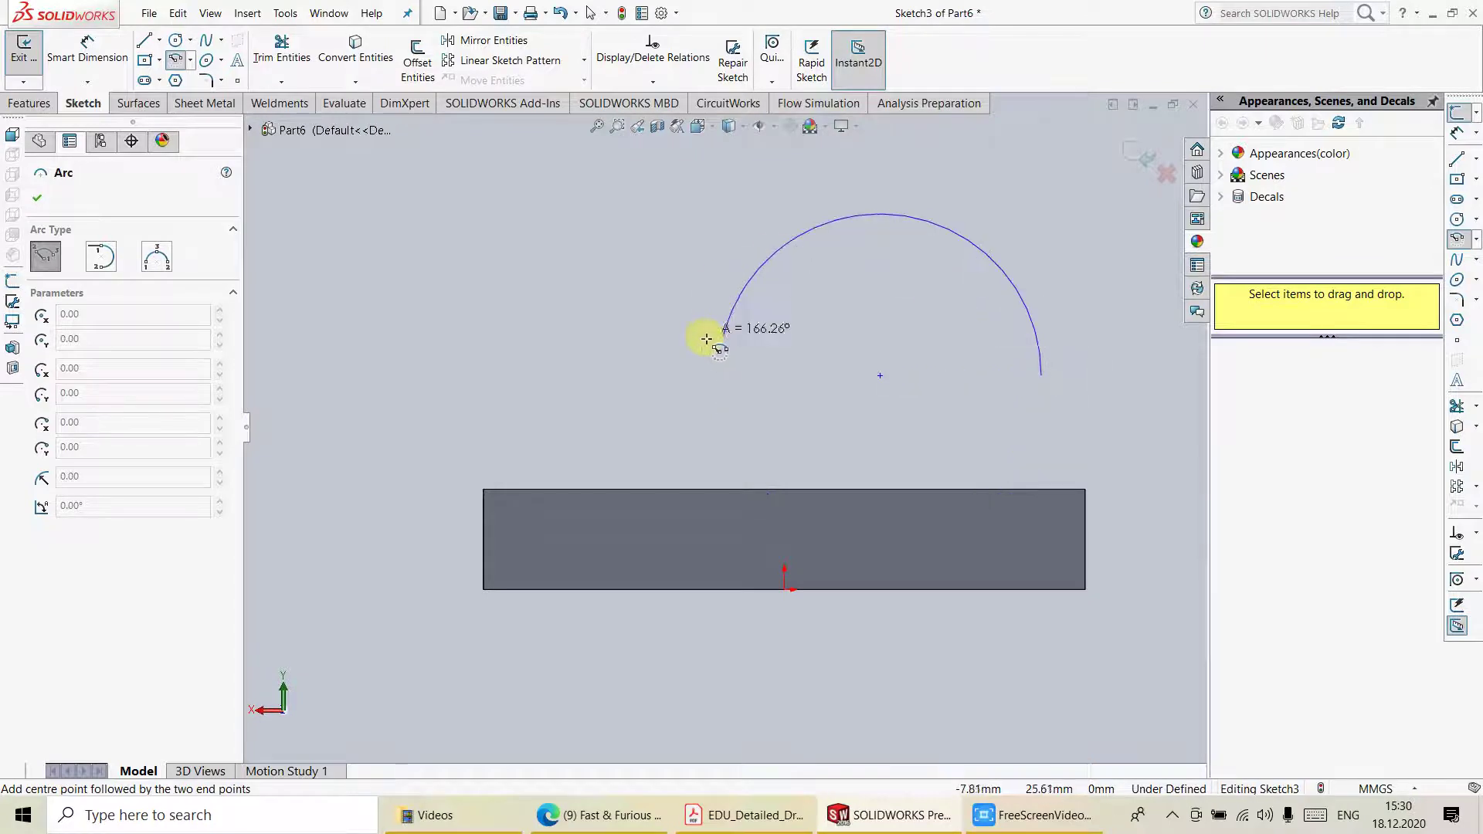
click(718, 377)
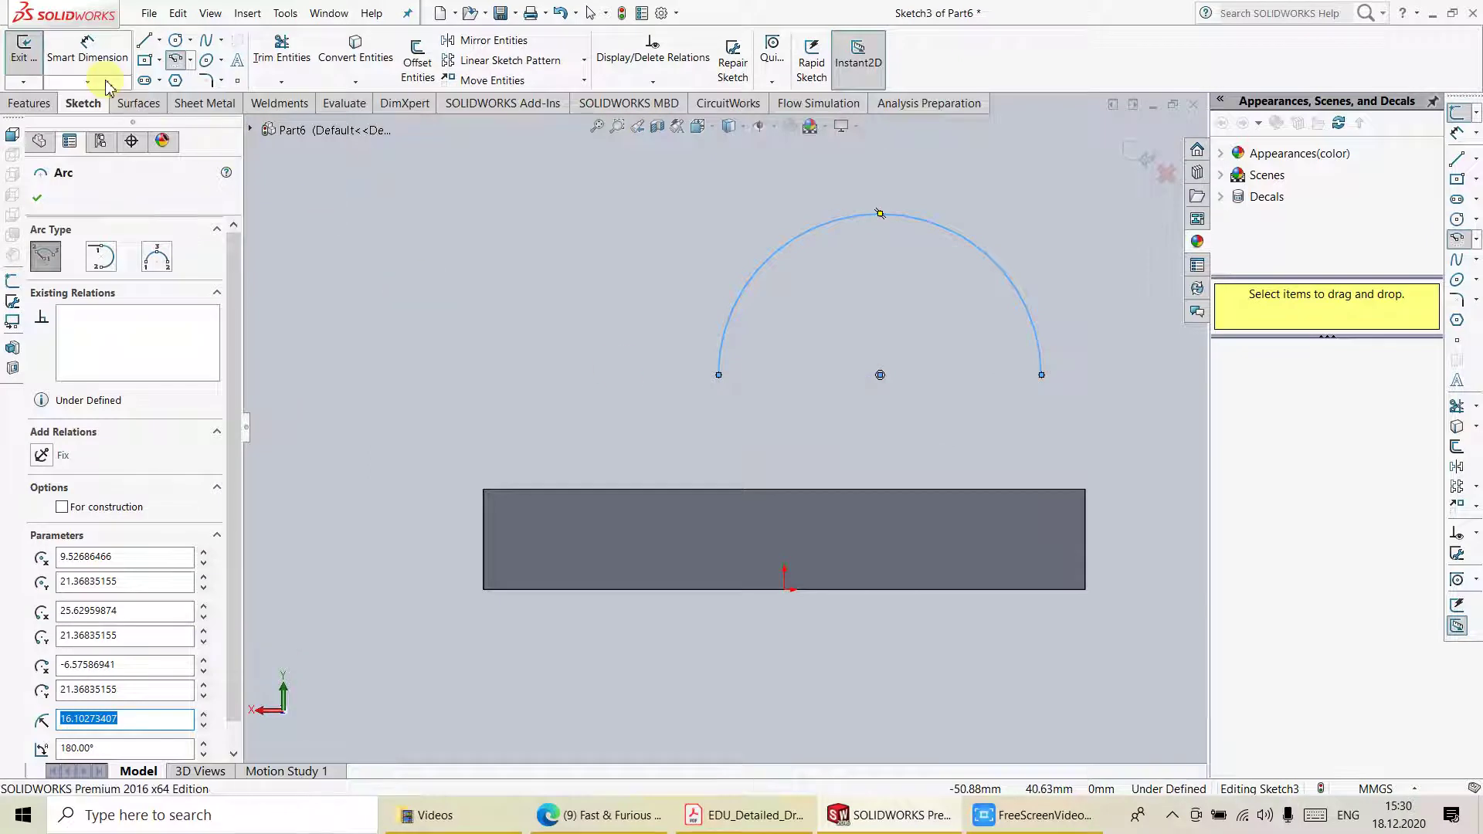
click(87, 51)
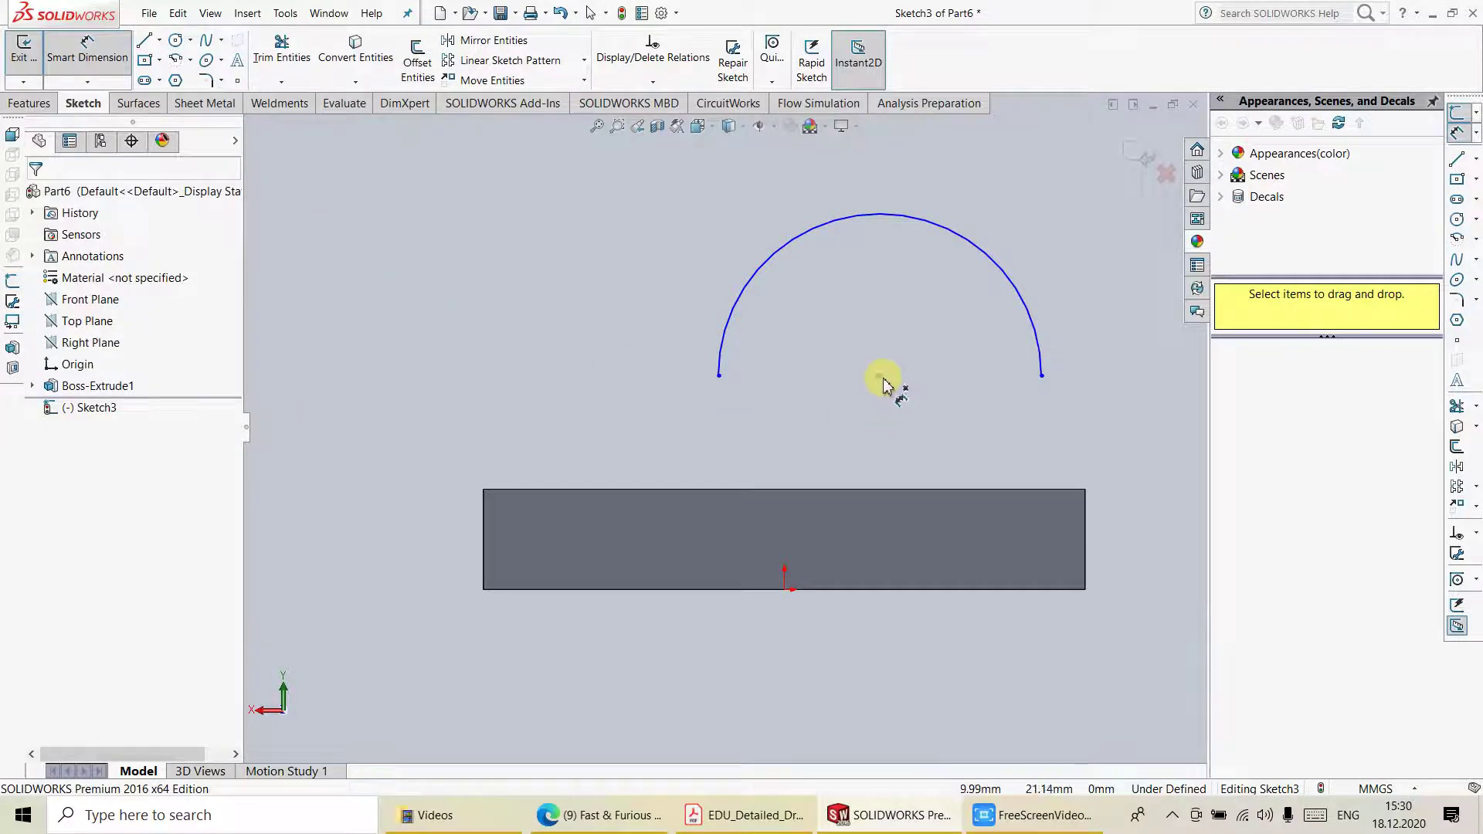
Locate the arc centre 10 mm above the base and 20 mm from its right corner.
click(881, 376)
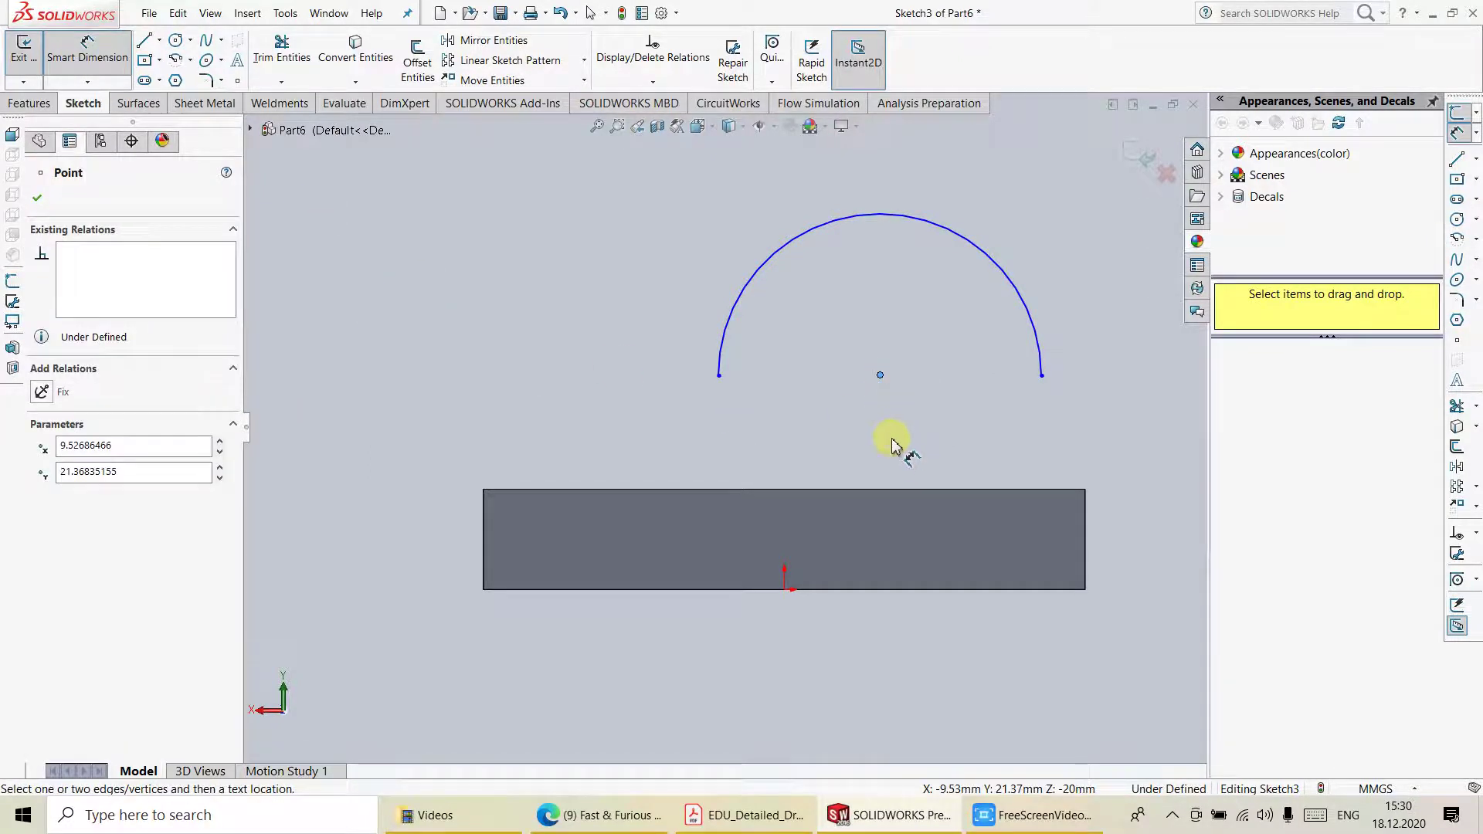
click(894, 492)
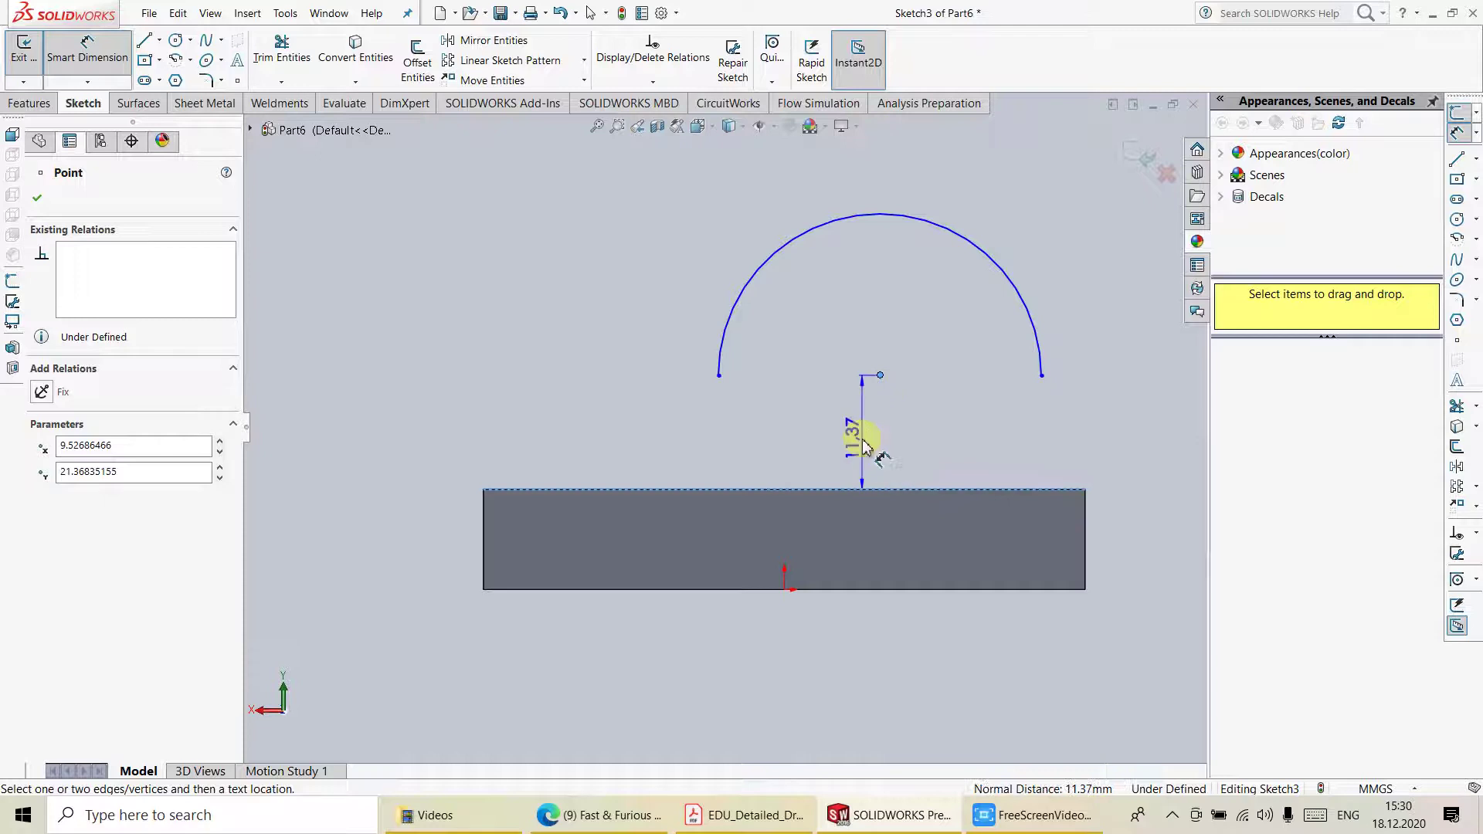
click(864, 447)
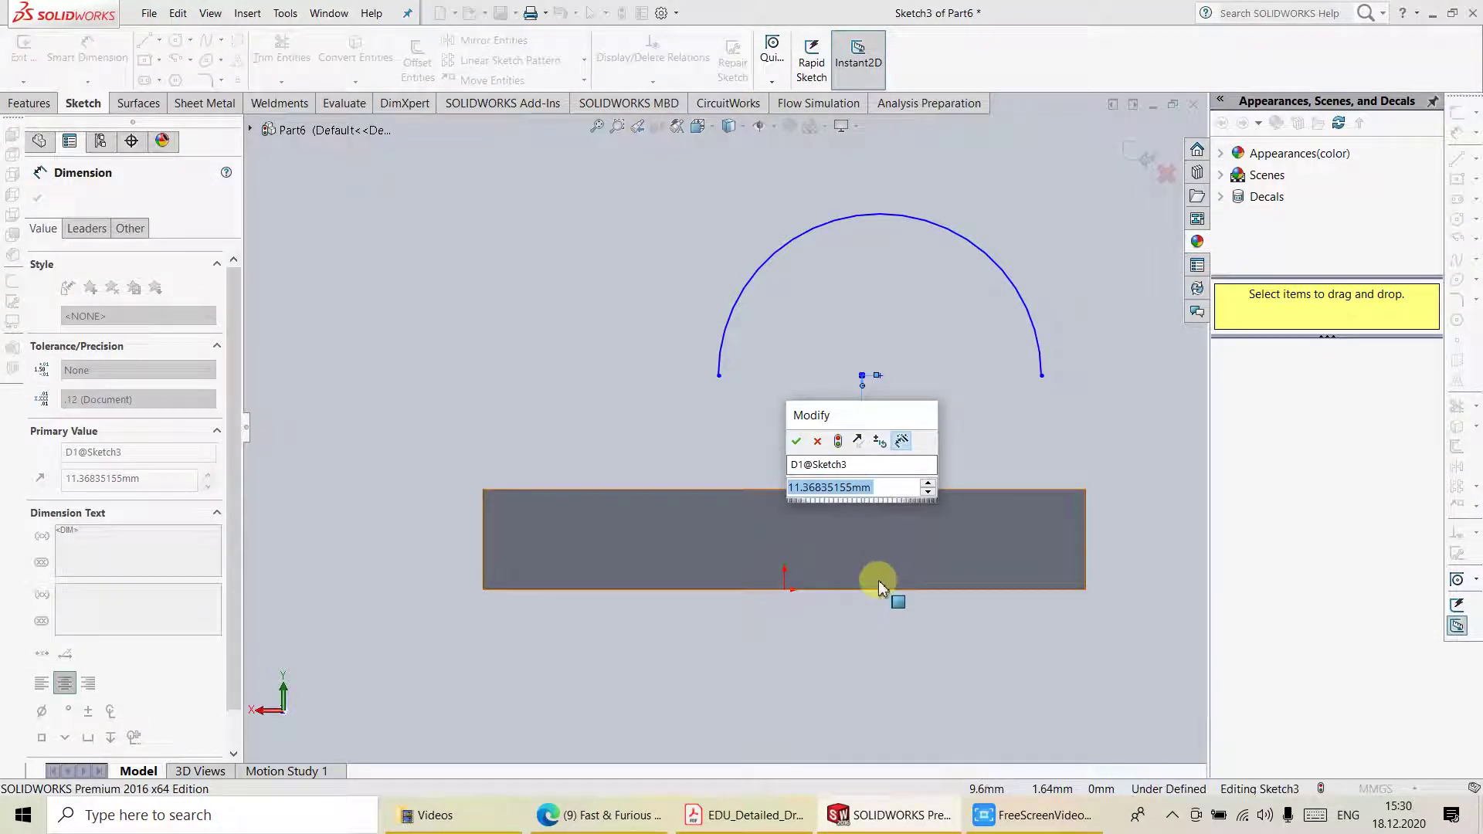
text(1)
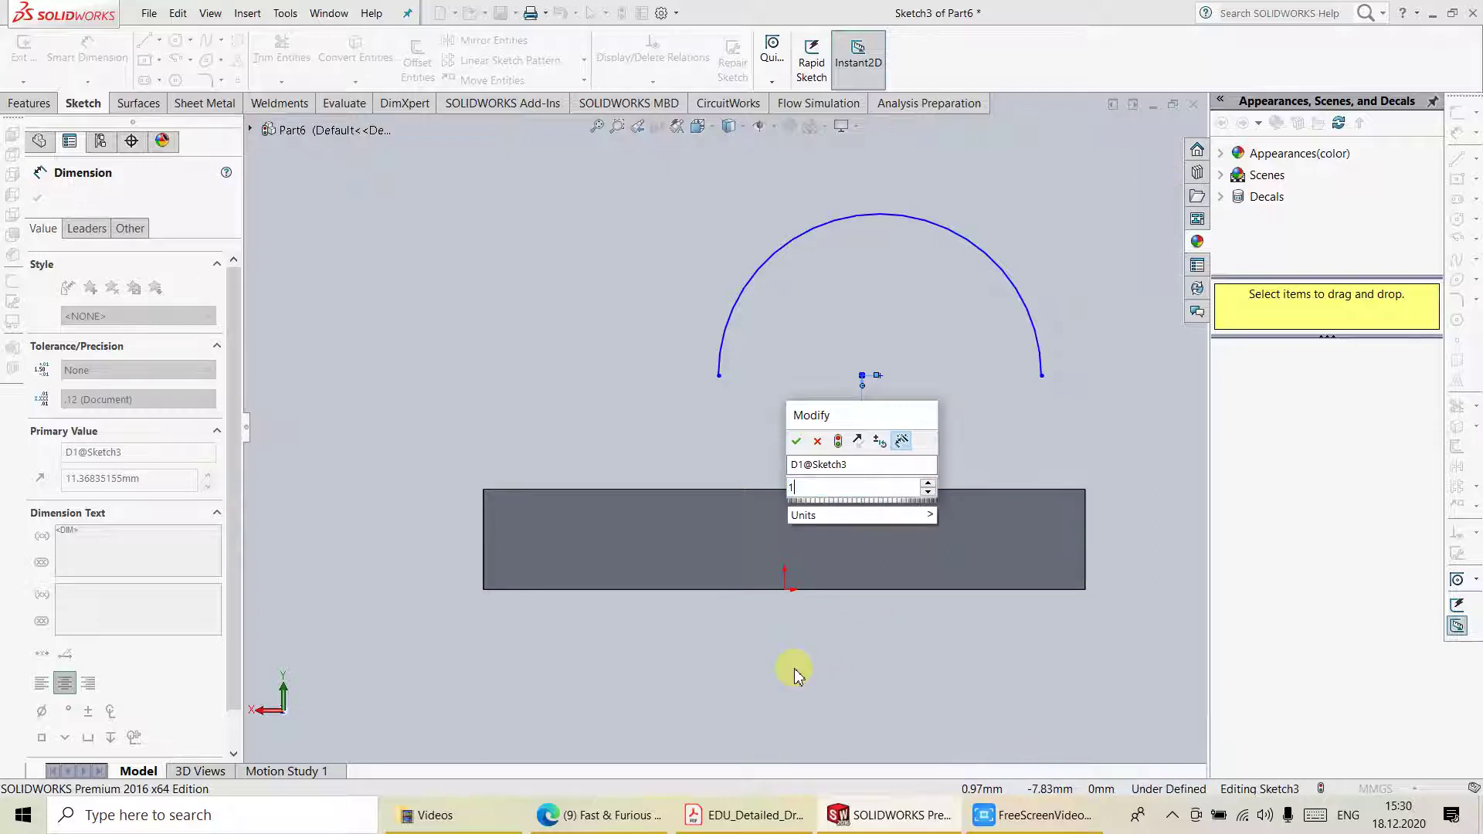
text(0)
key(Return)
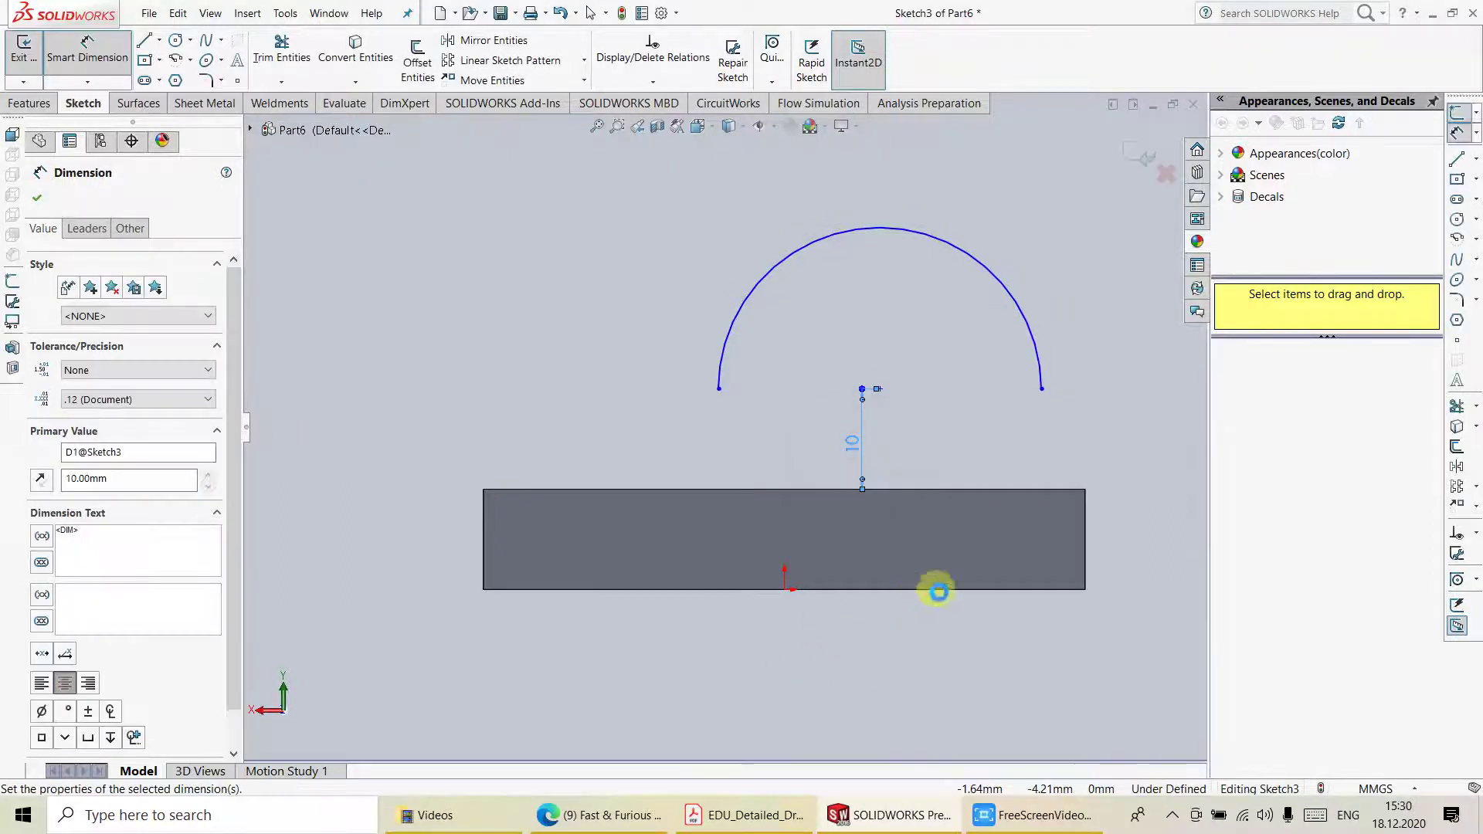
click(881, 390)
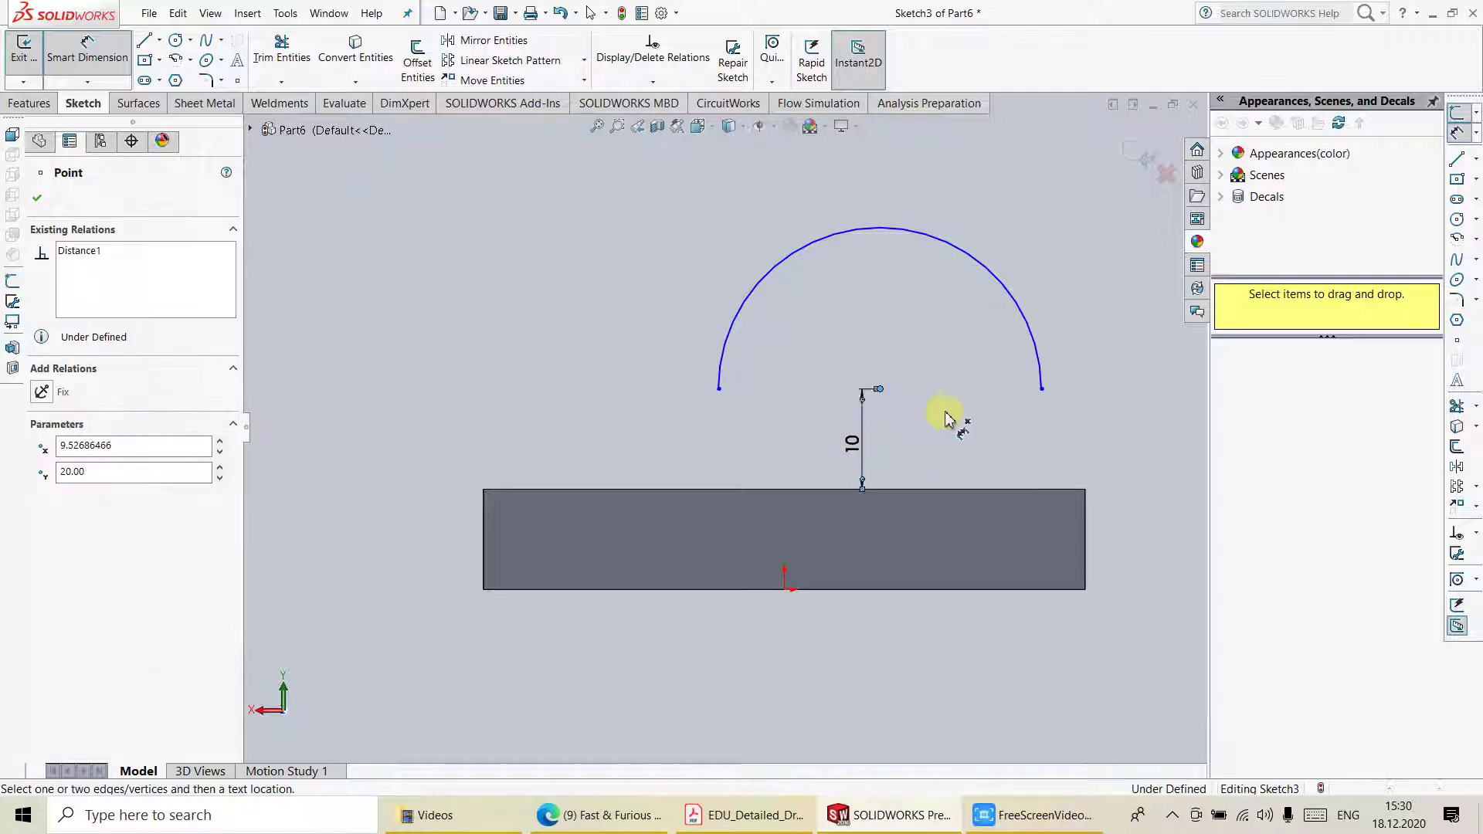
click(1085, 491)
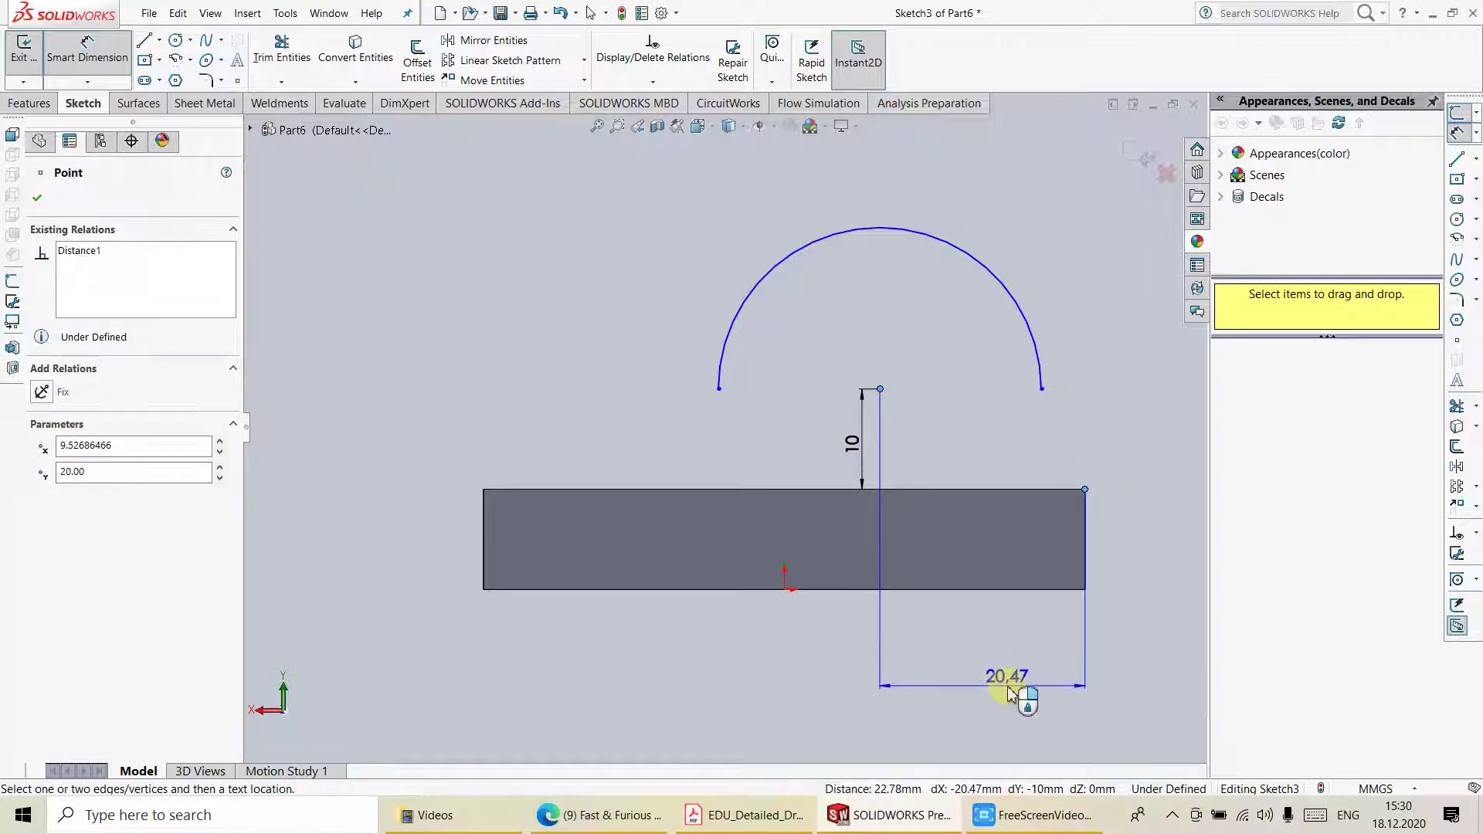
click(1006, 698)
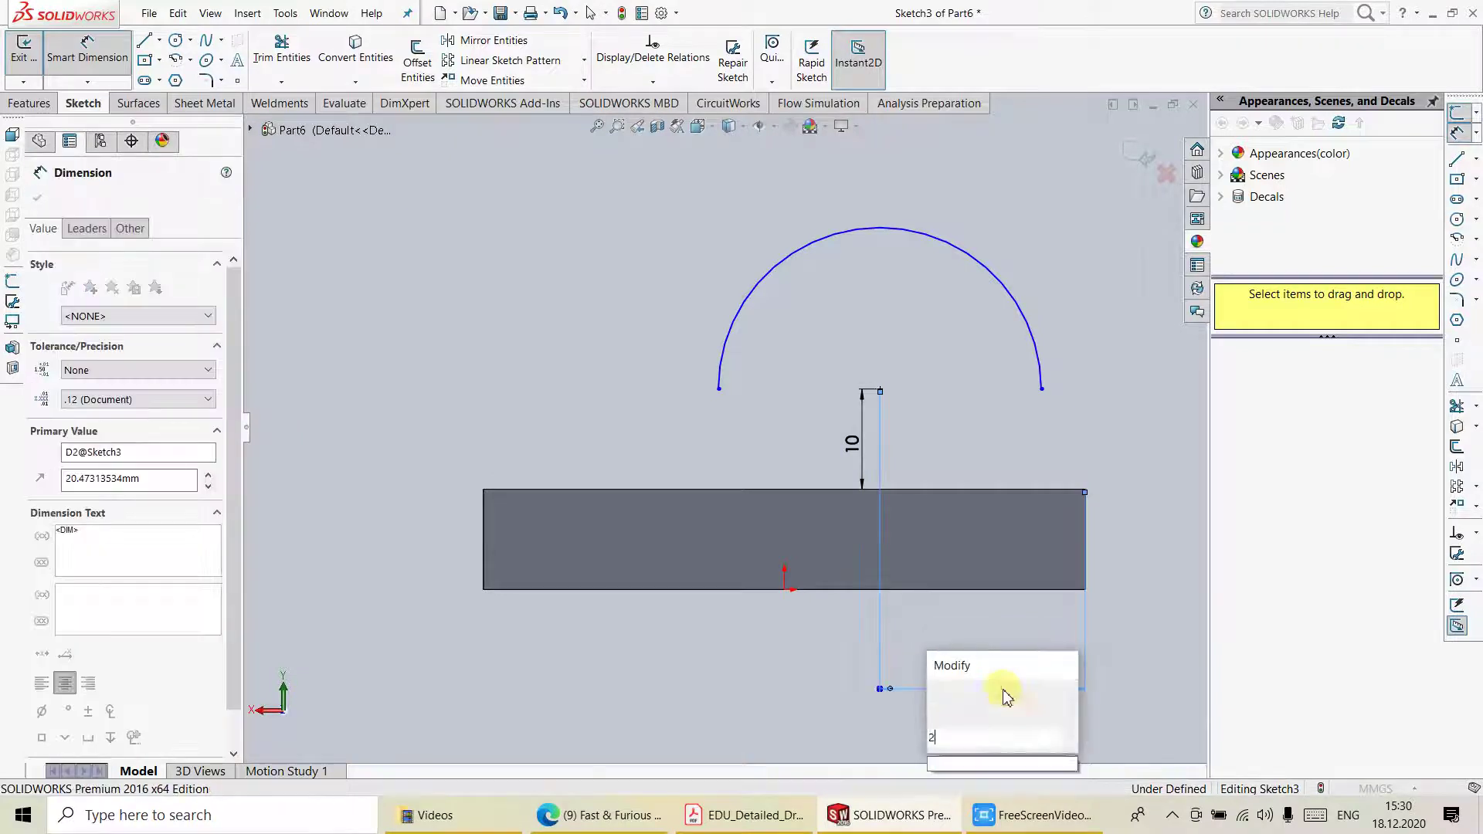
text(20)
key(Return)
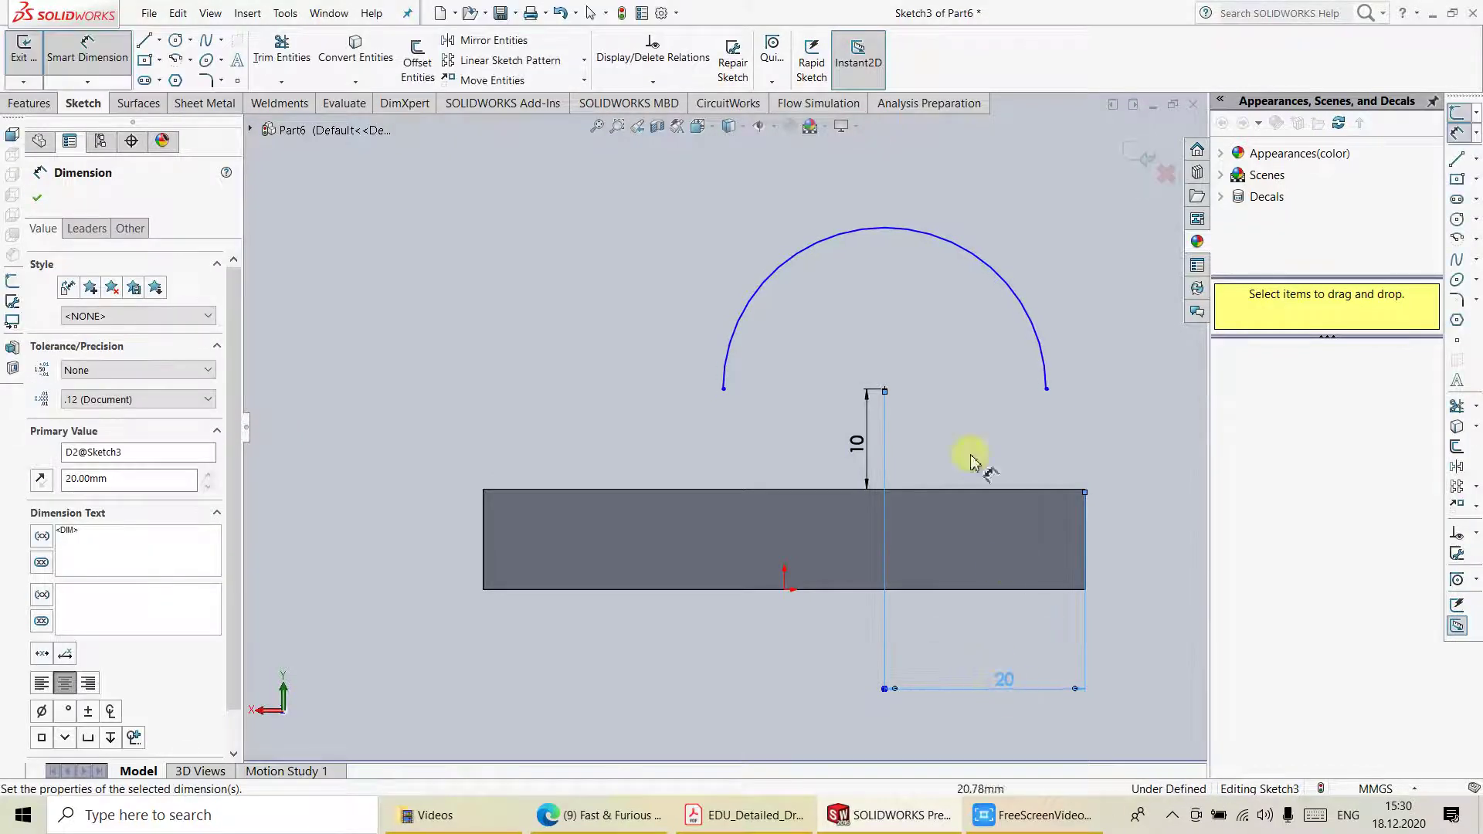
Dimension the arc radius as R20.
click(743, 331)
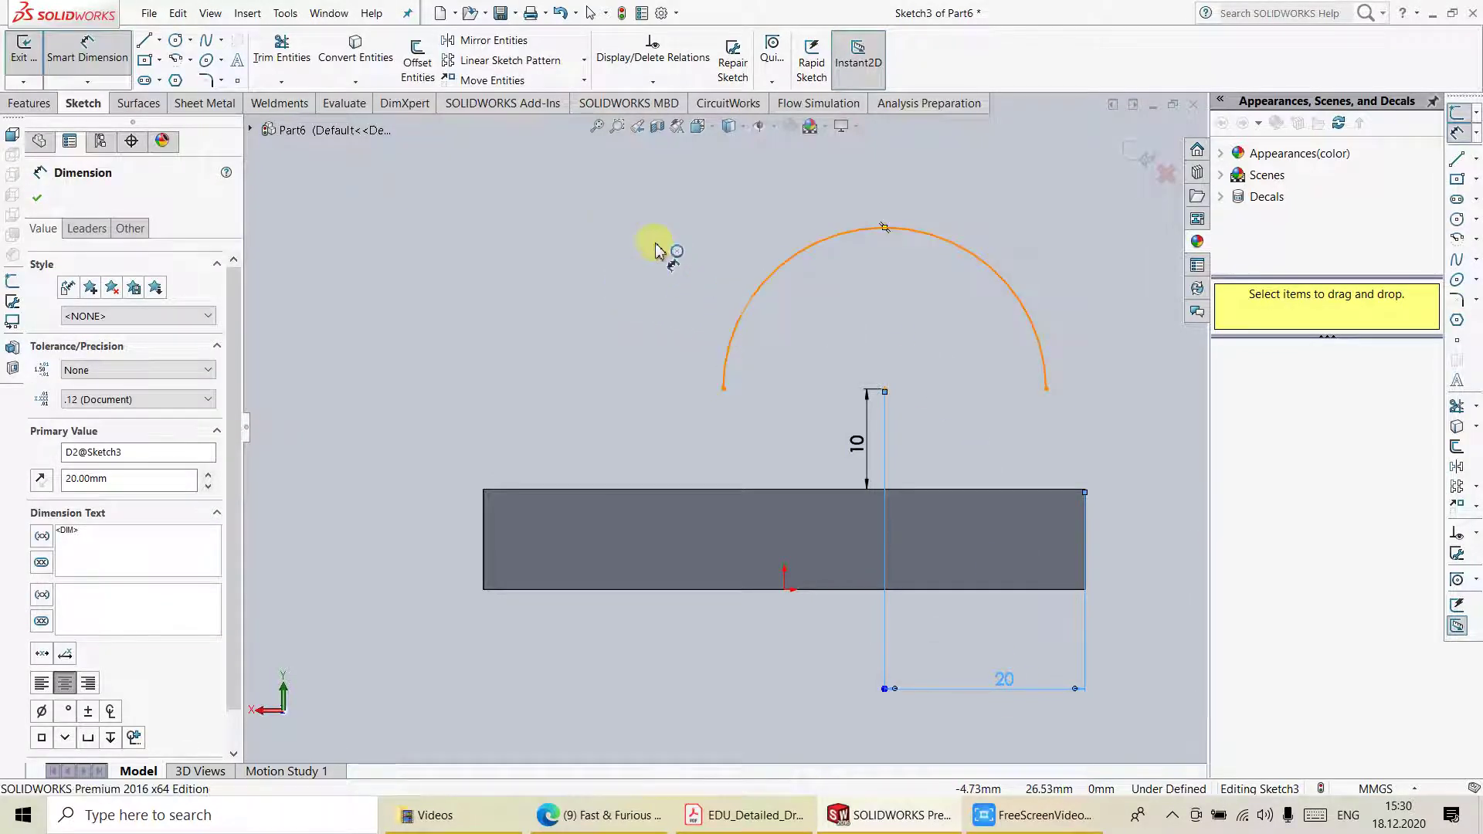
click(572, 216)
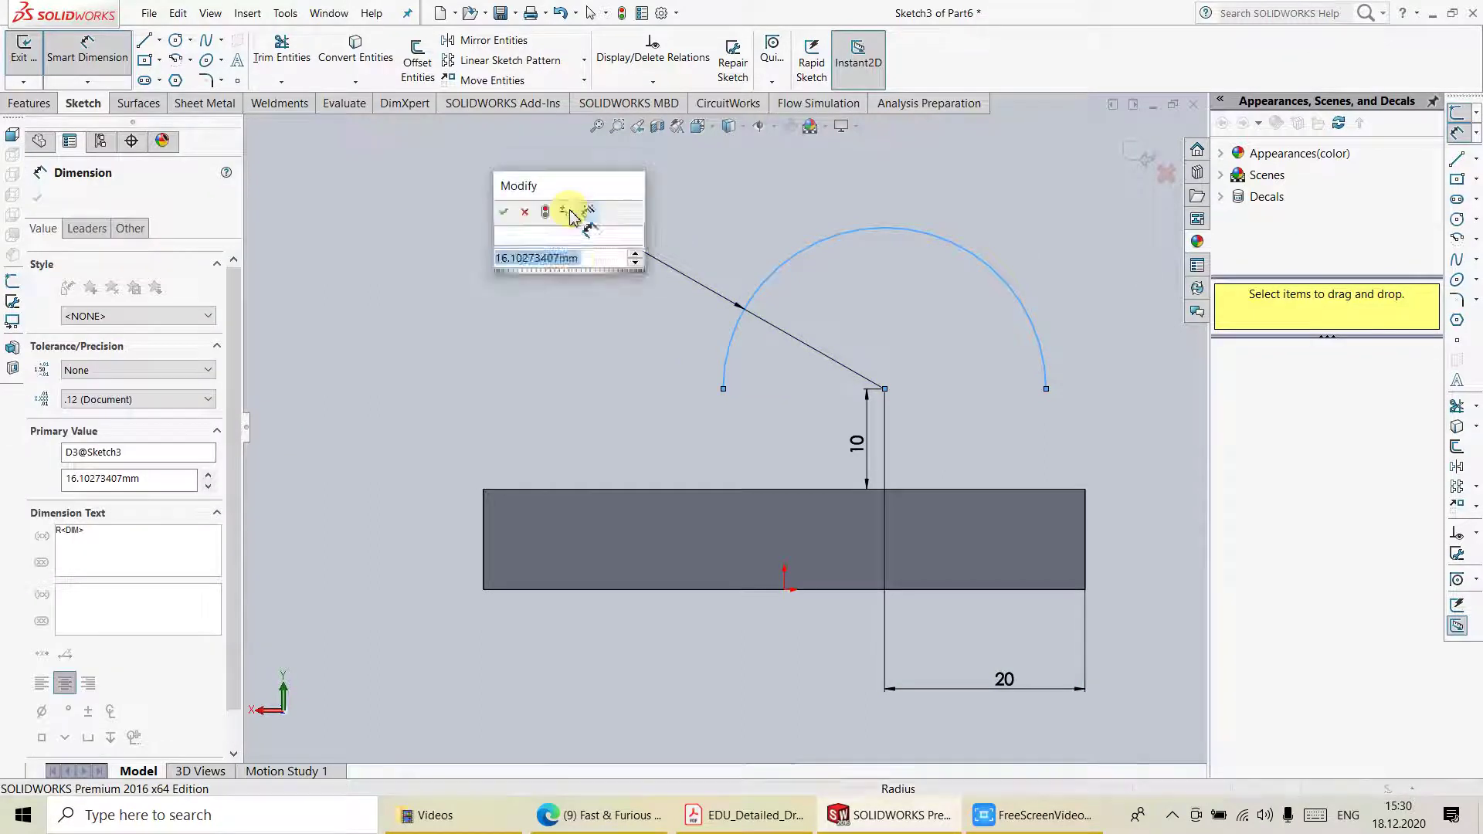
text(20)
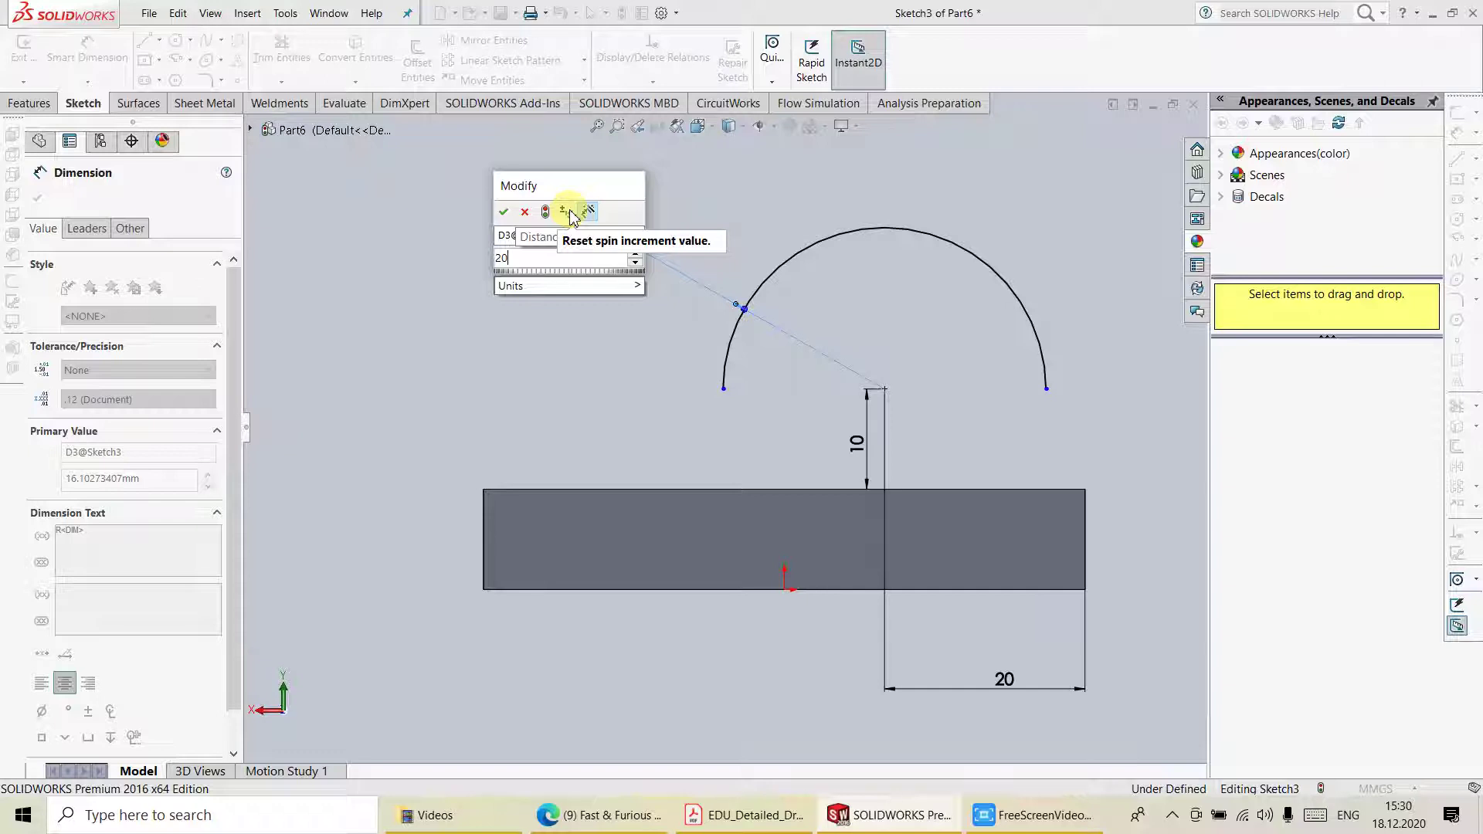
key(Return)
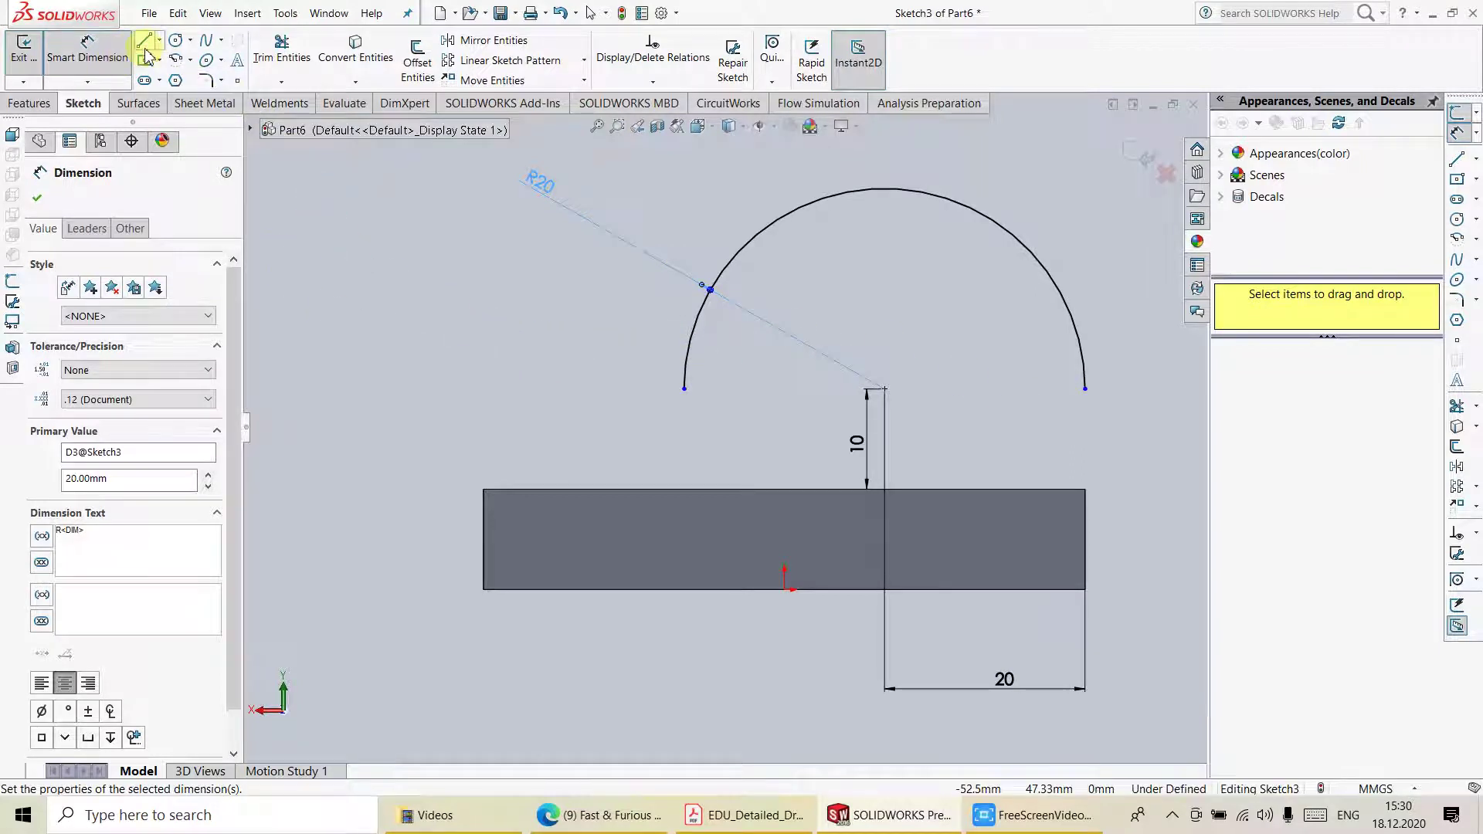
Draw a line from the arc's right end to the base corner and delete the redundant 20 dimension.
click(144, 40)
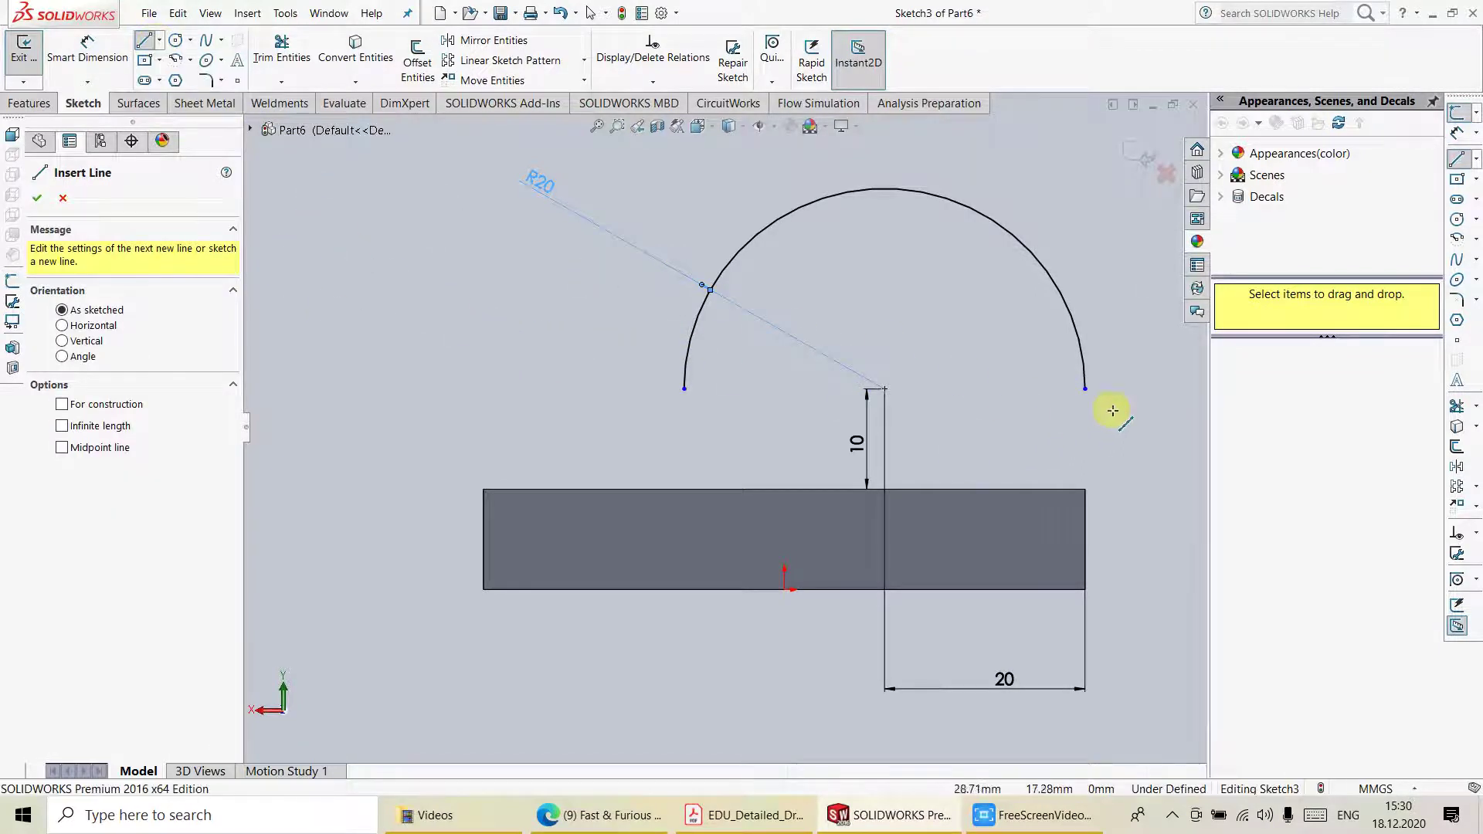
click(1086, 390)
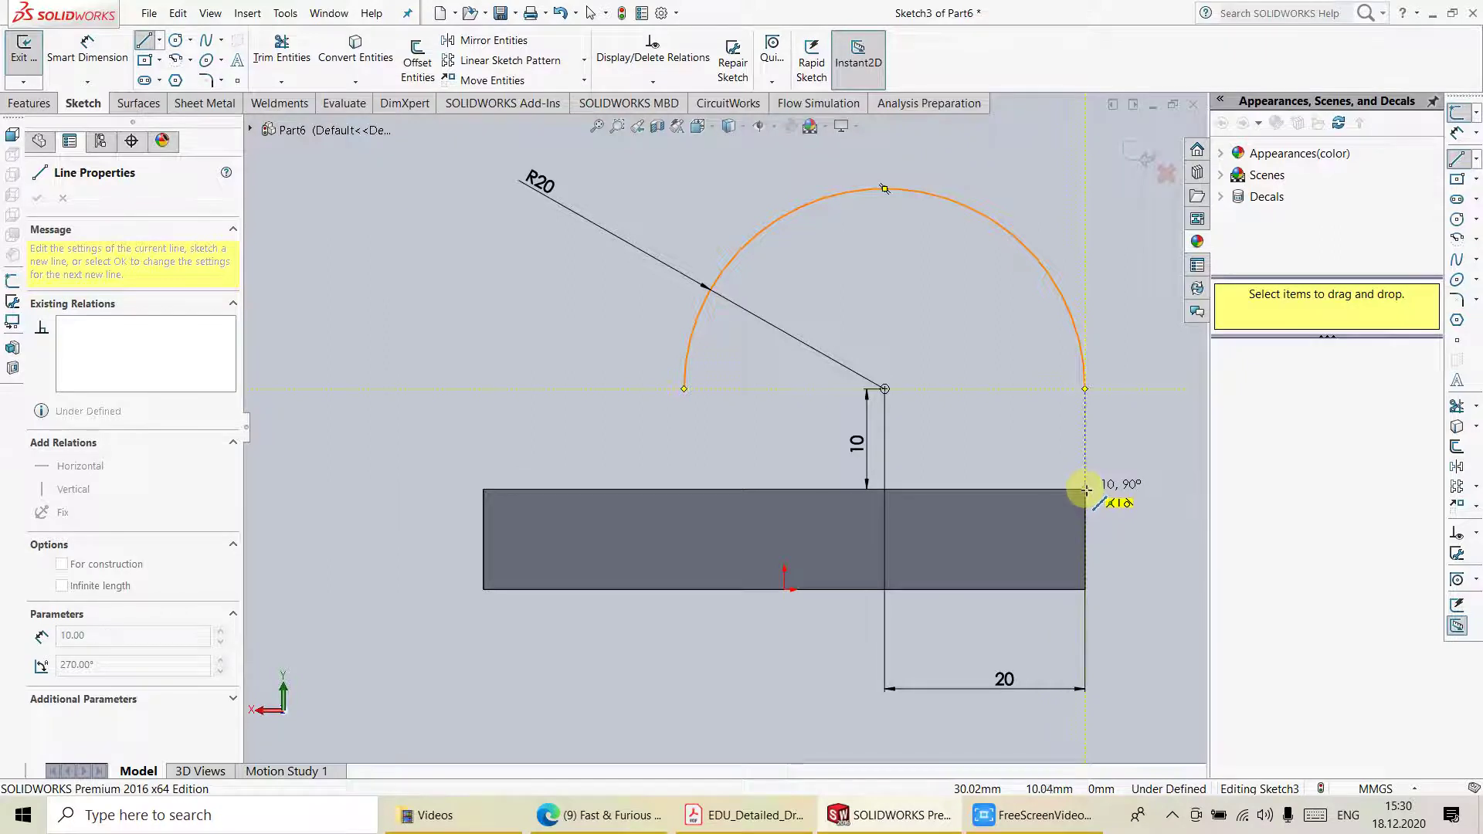
click(1086, 490)
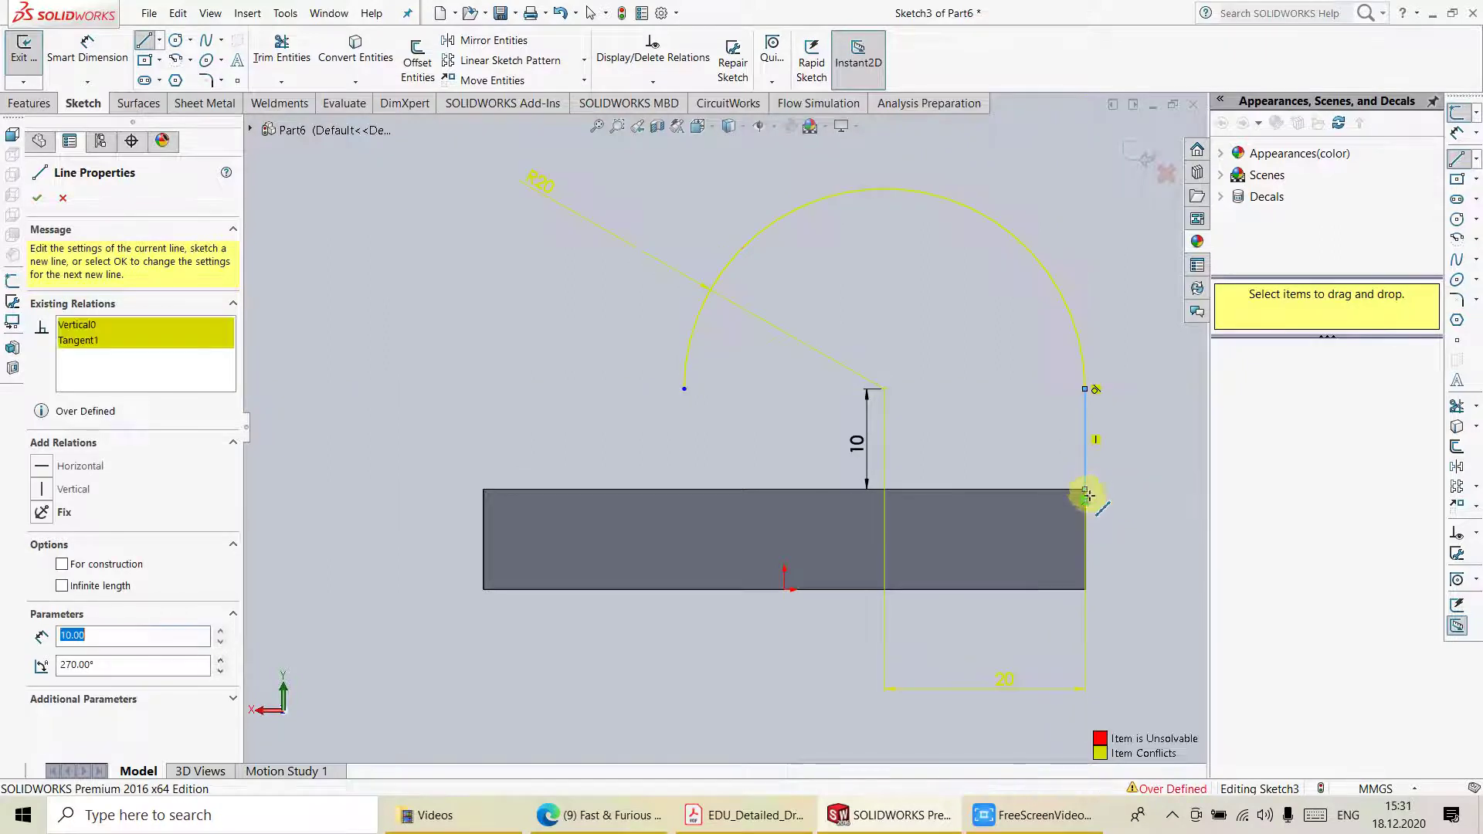
right_click(1147, 467)
click(1146, 466)
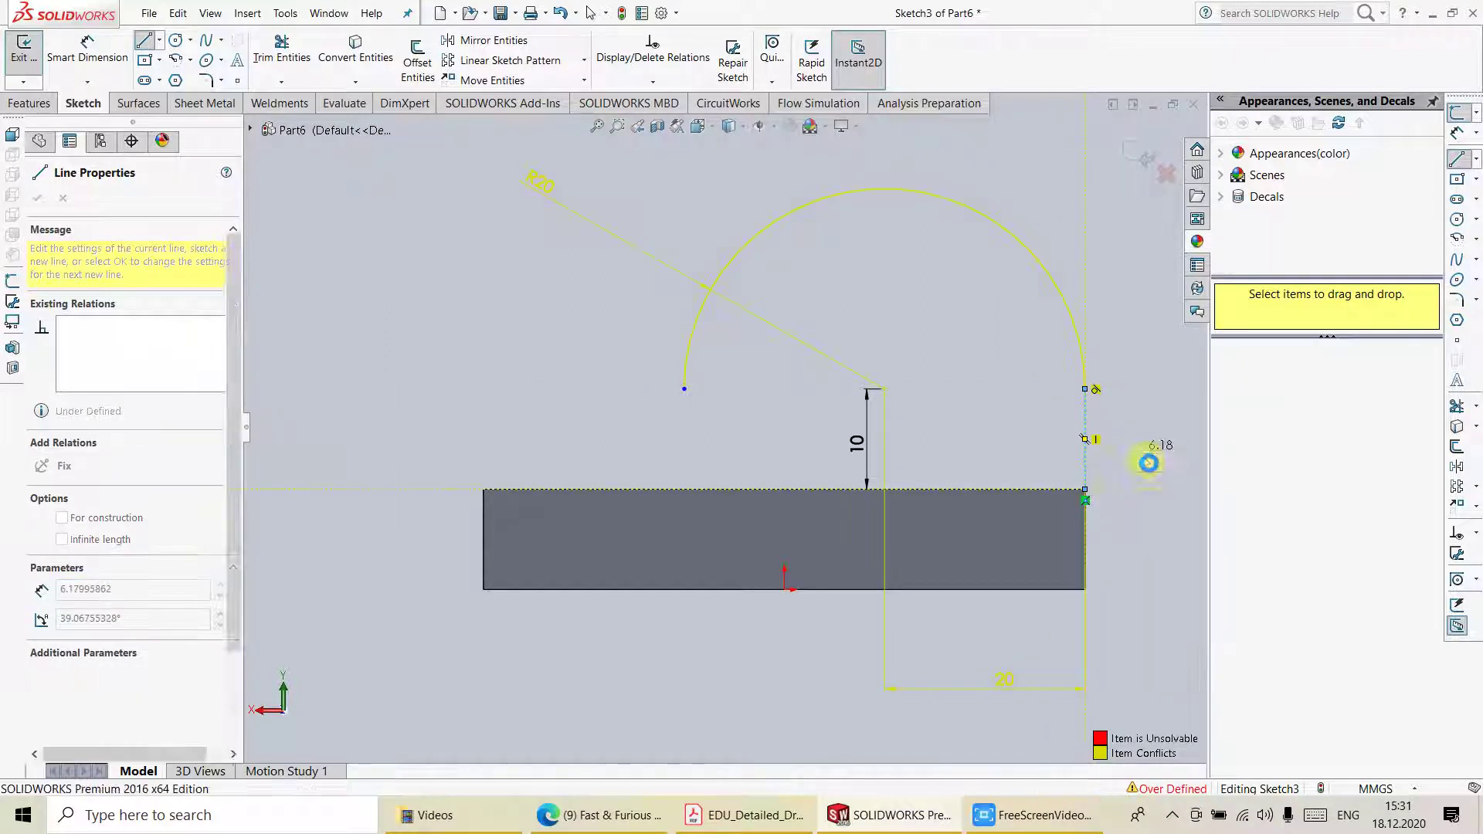
click(993, 688)
right_click(992, 687)
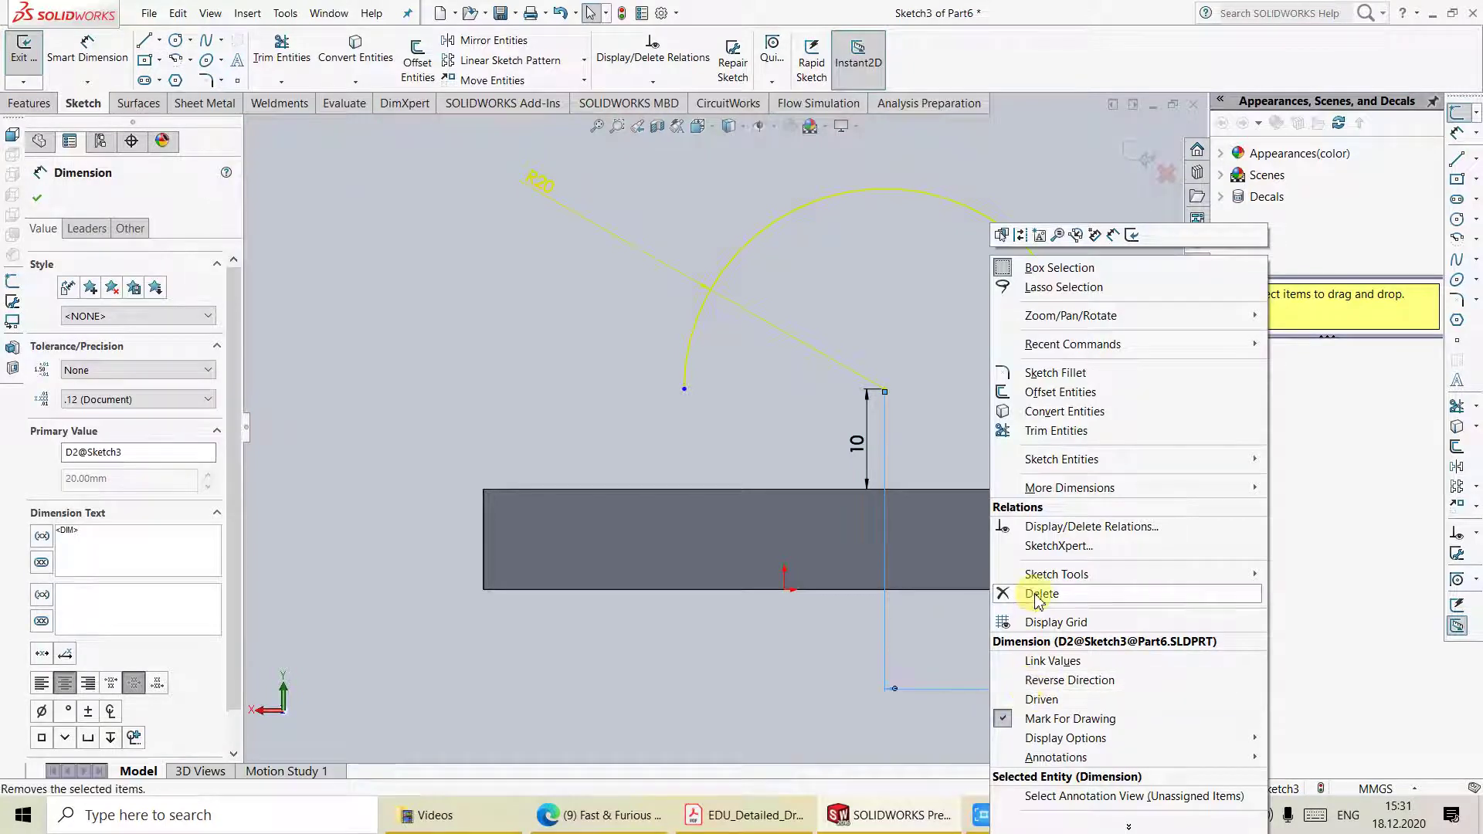
click(1003, 594)
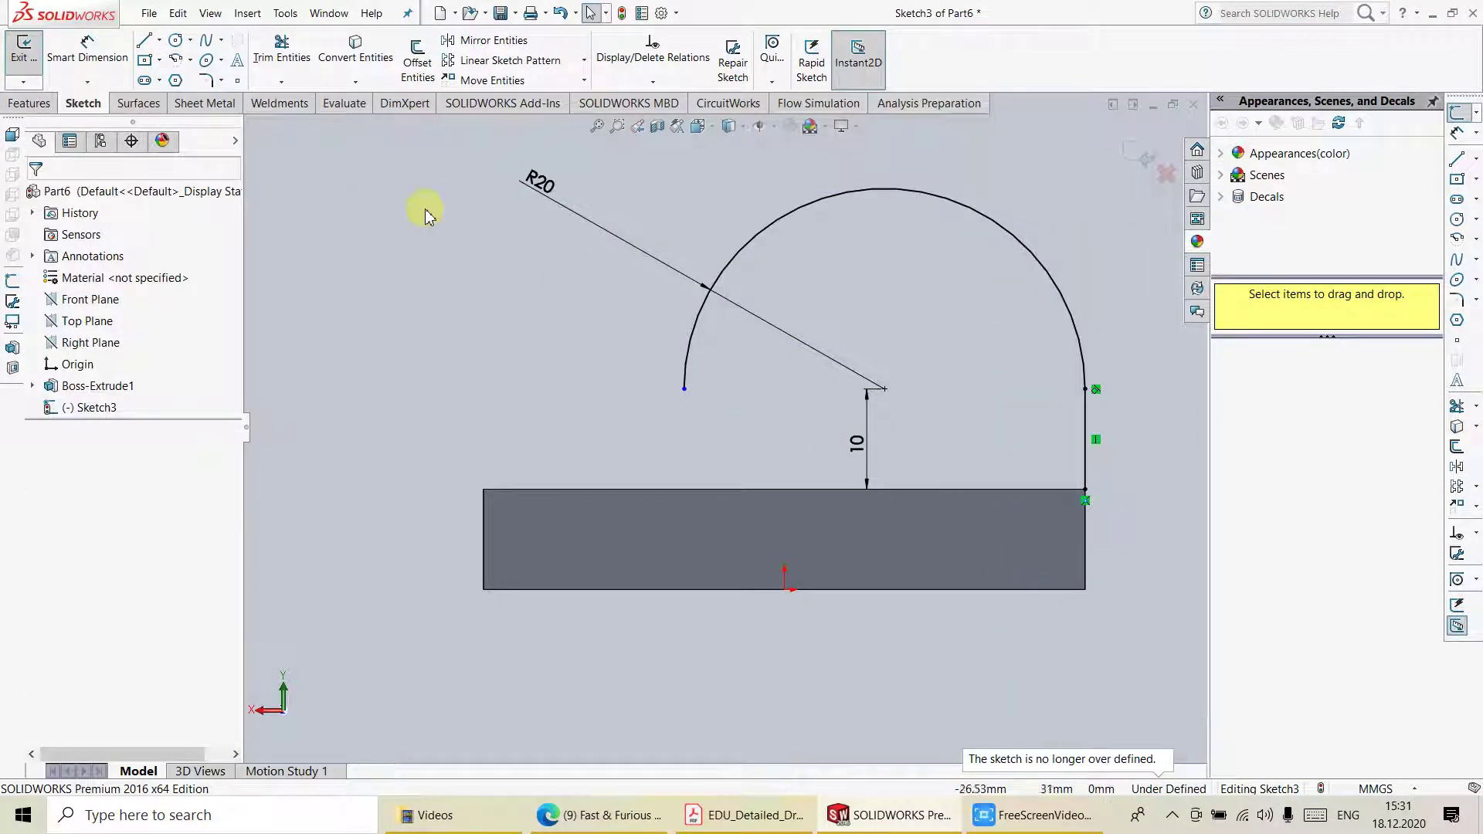
Draw a 20-long horizontal line left from the arc and a vertical line down to the base.
click(147, 44)
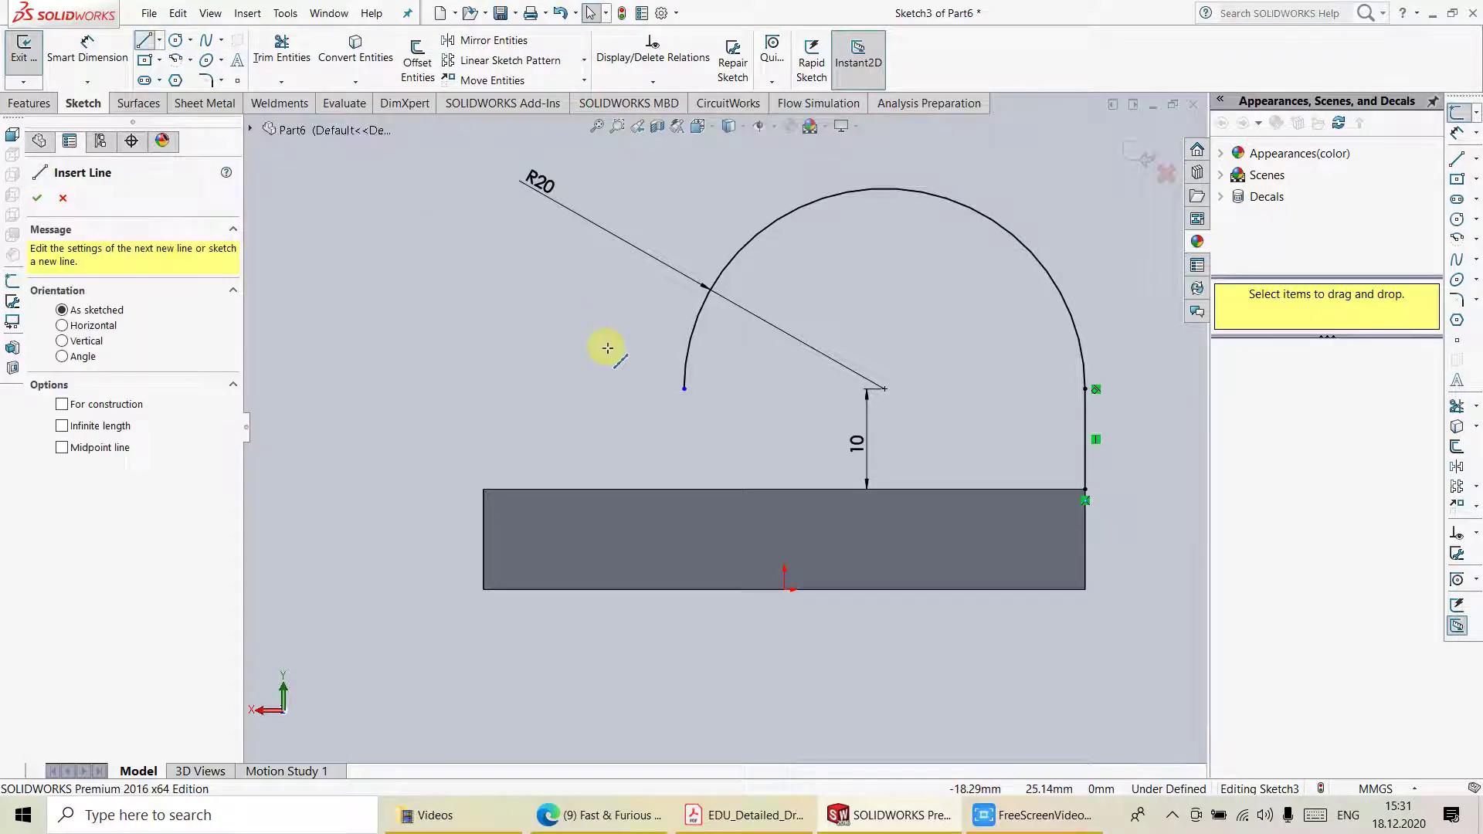
click(686, 389)
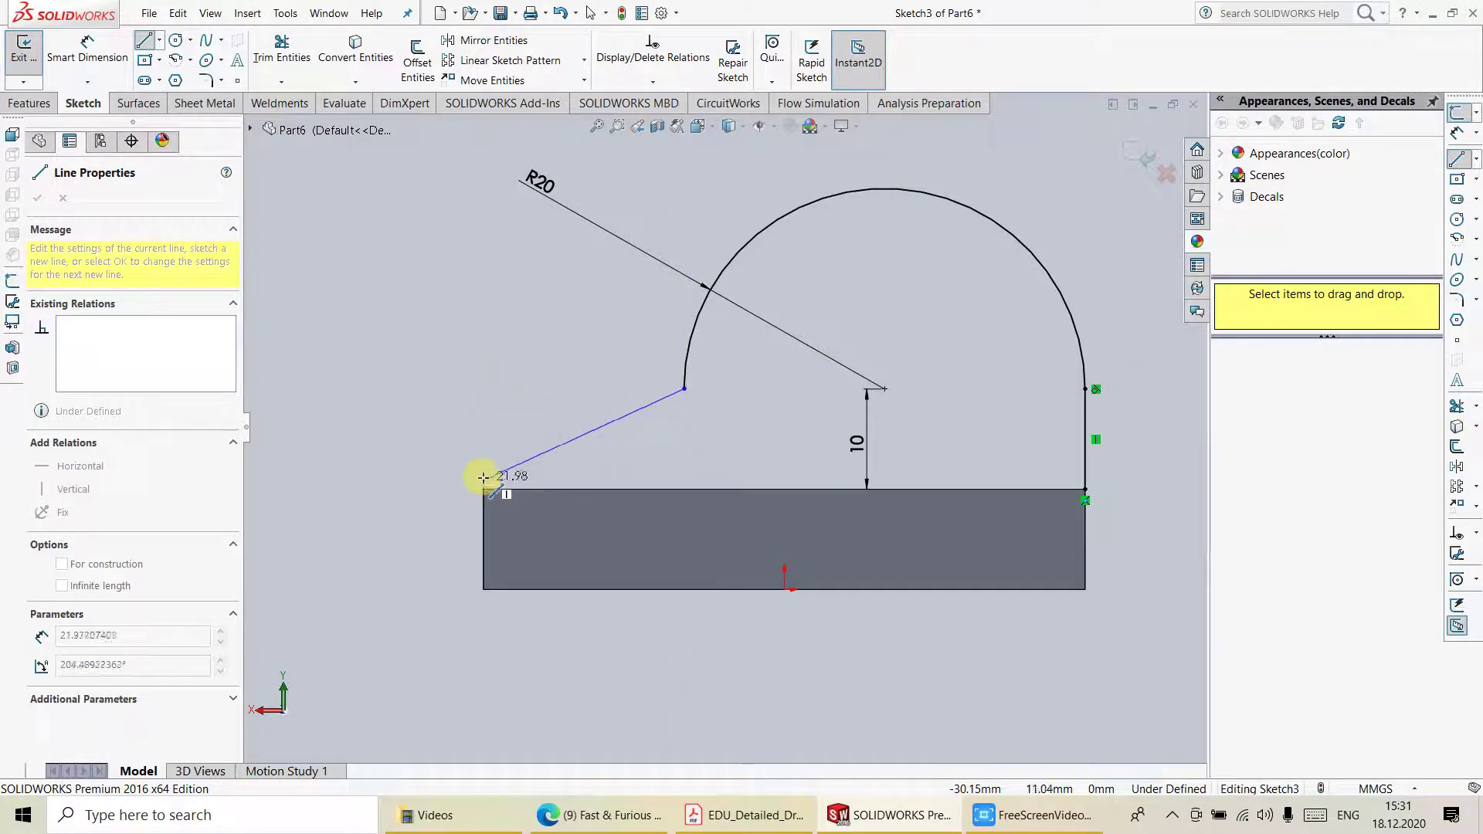
click(484, 388)
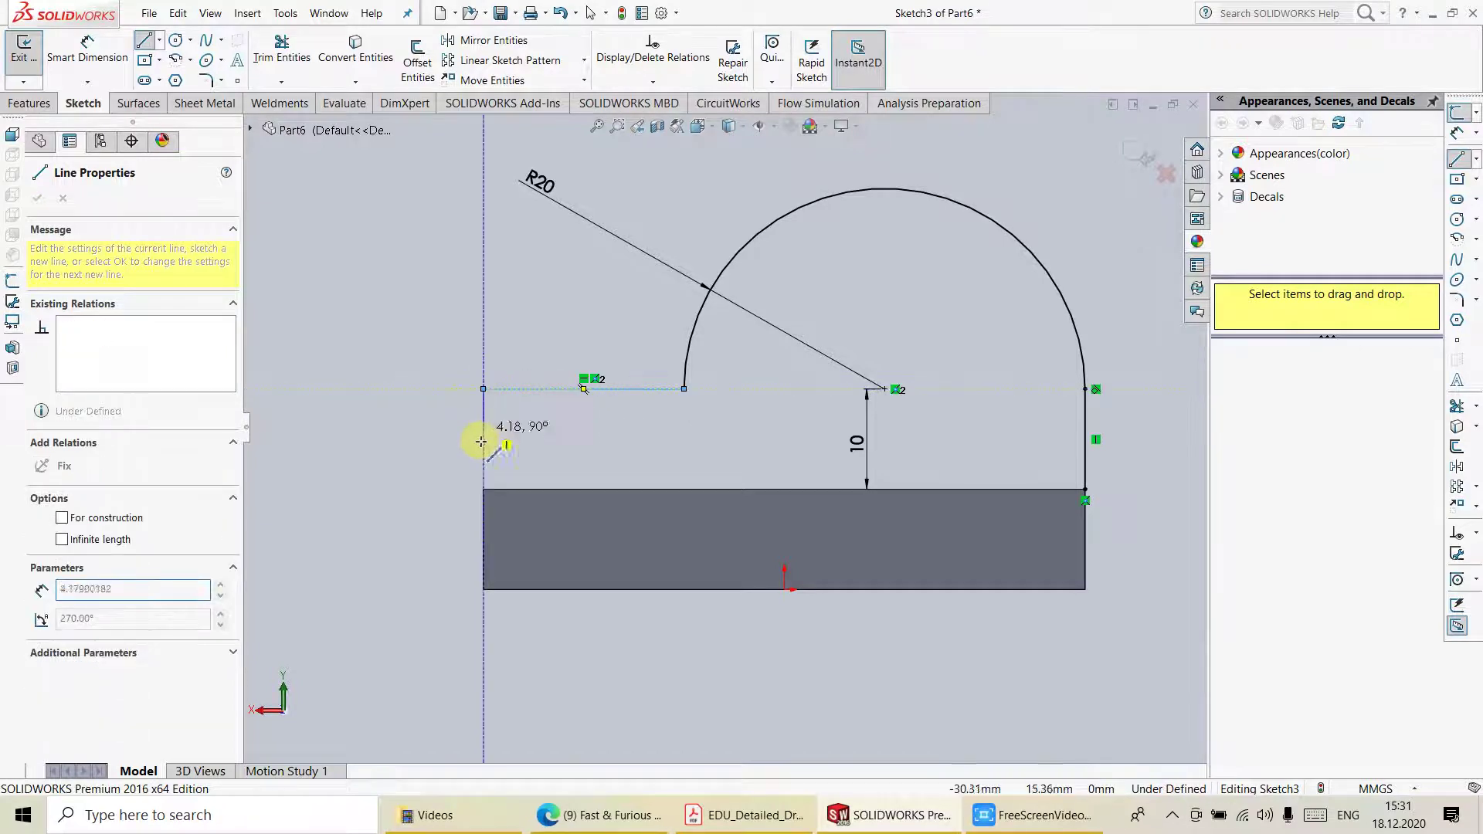
click(483, 489)
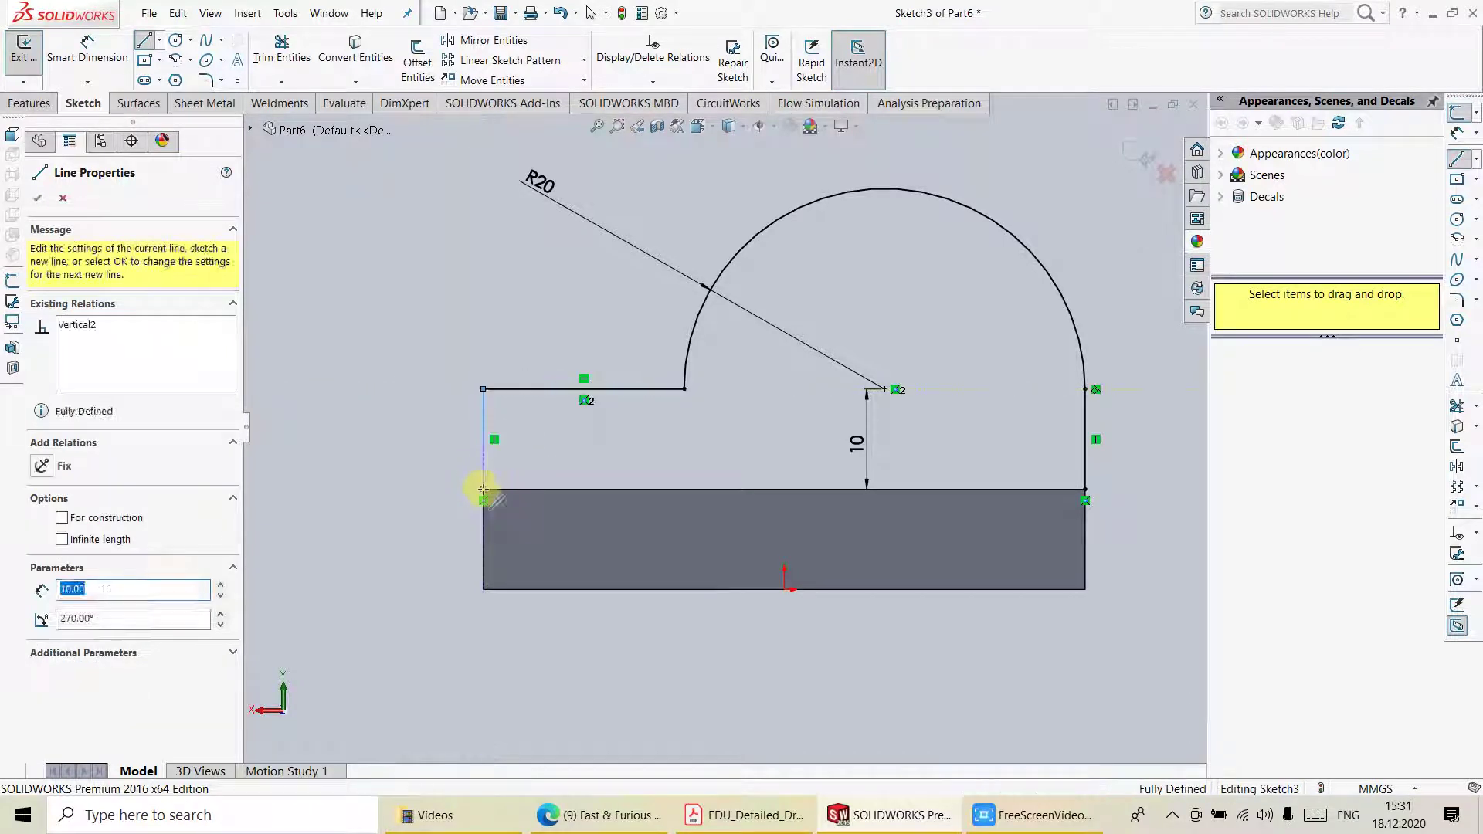
right_click(395, 333)
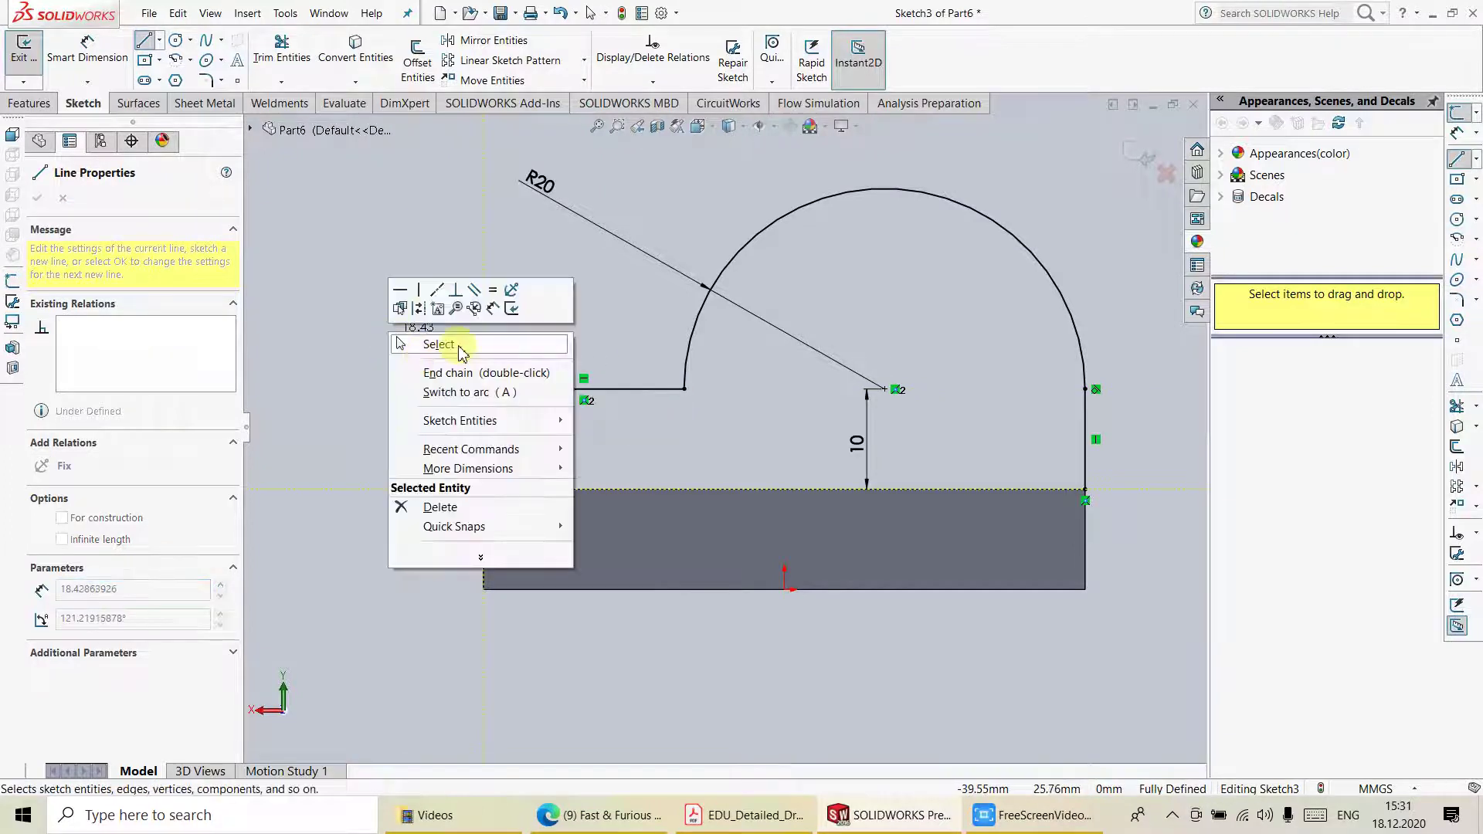
click(432, 345)
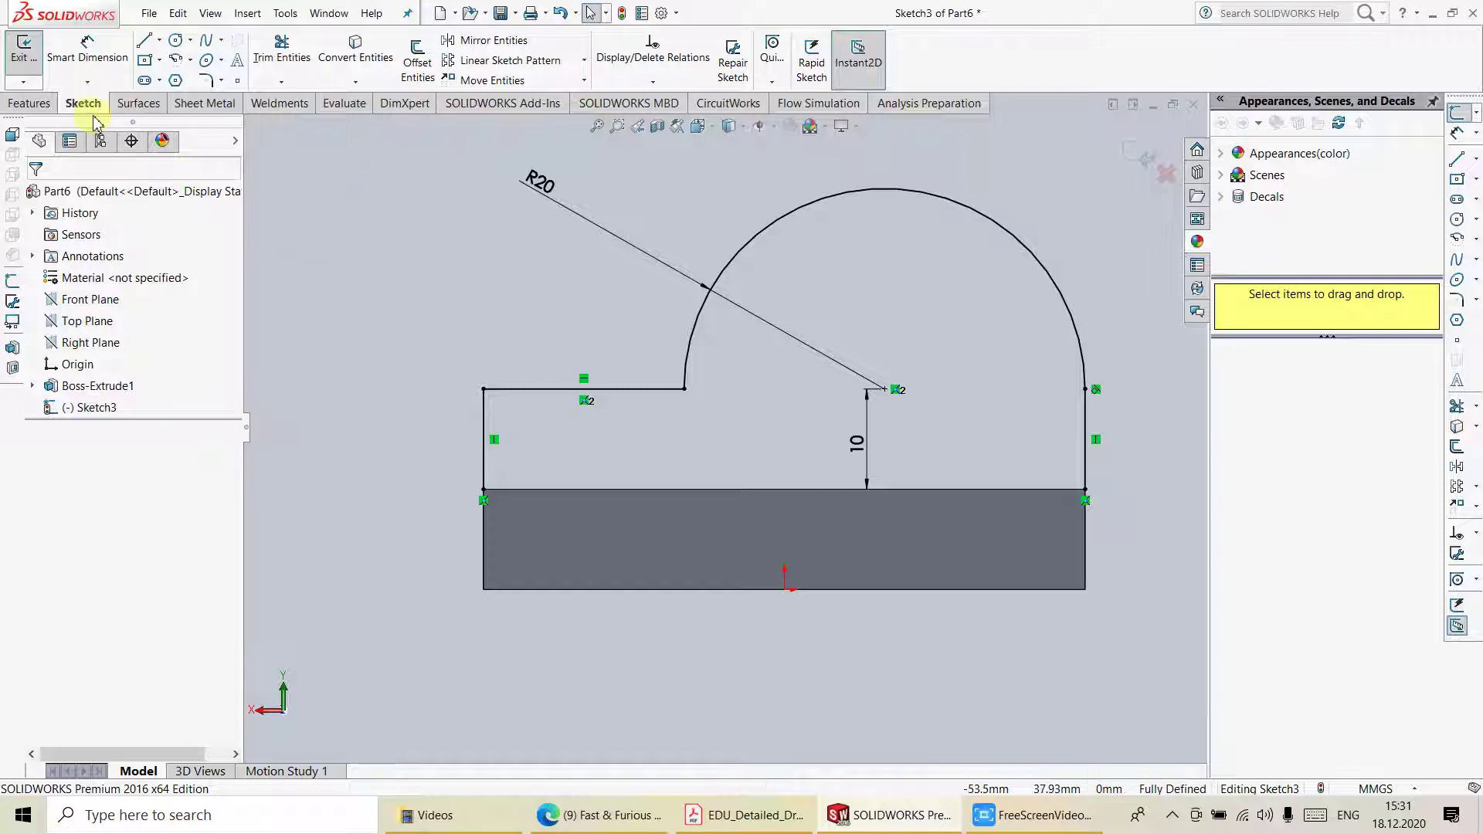
Extrude the closed profile 20 mm in the reversed direction as Boss-Extrude2.
click(31, 103)
click(33, 74)
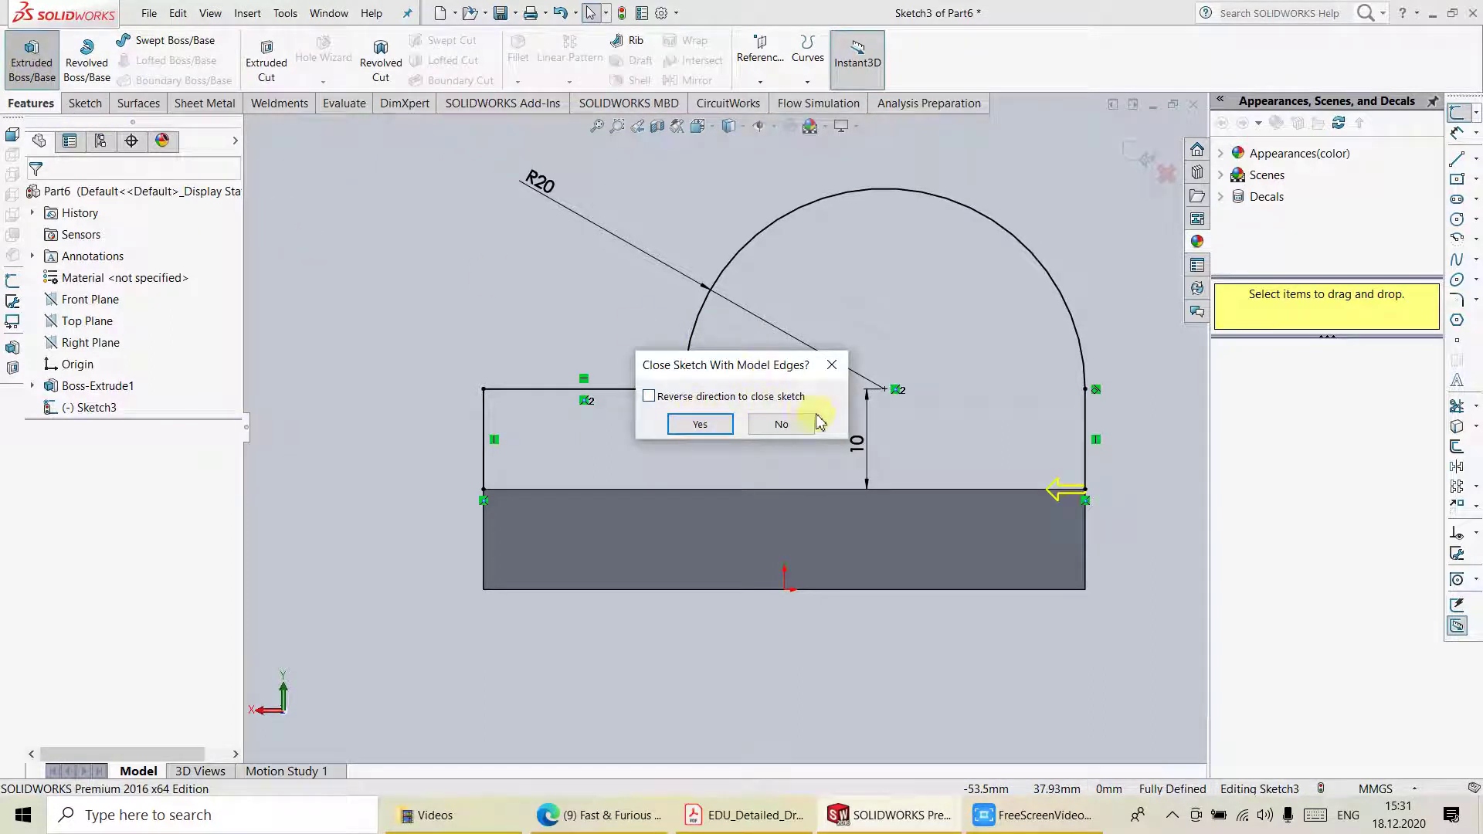
click(700, 426)
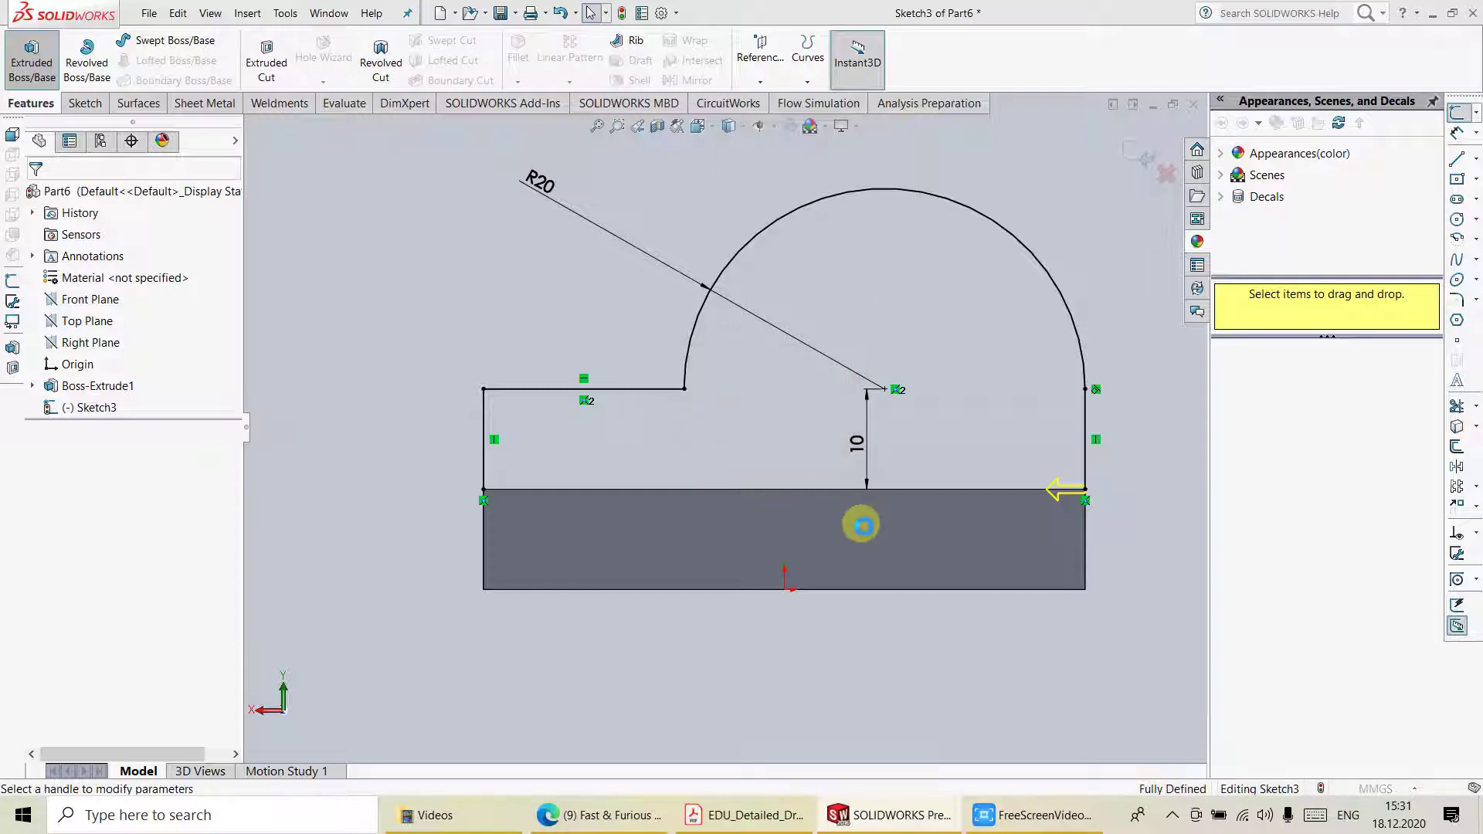
middle_drag(431, 505, 503, 547)
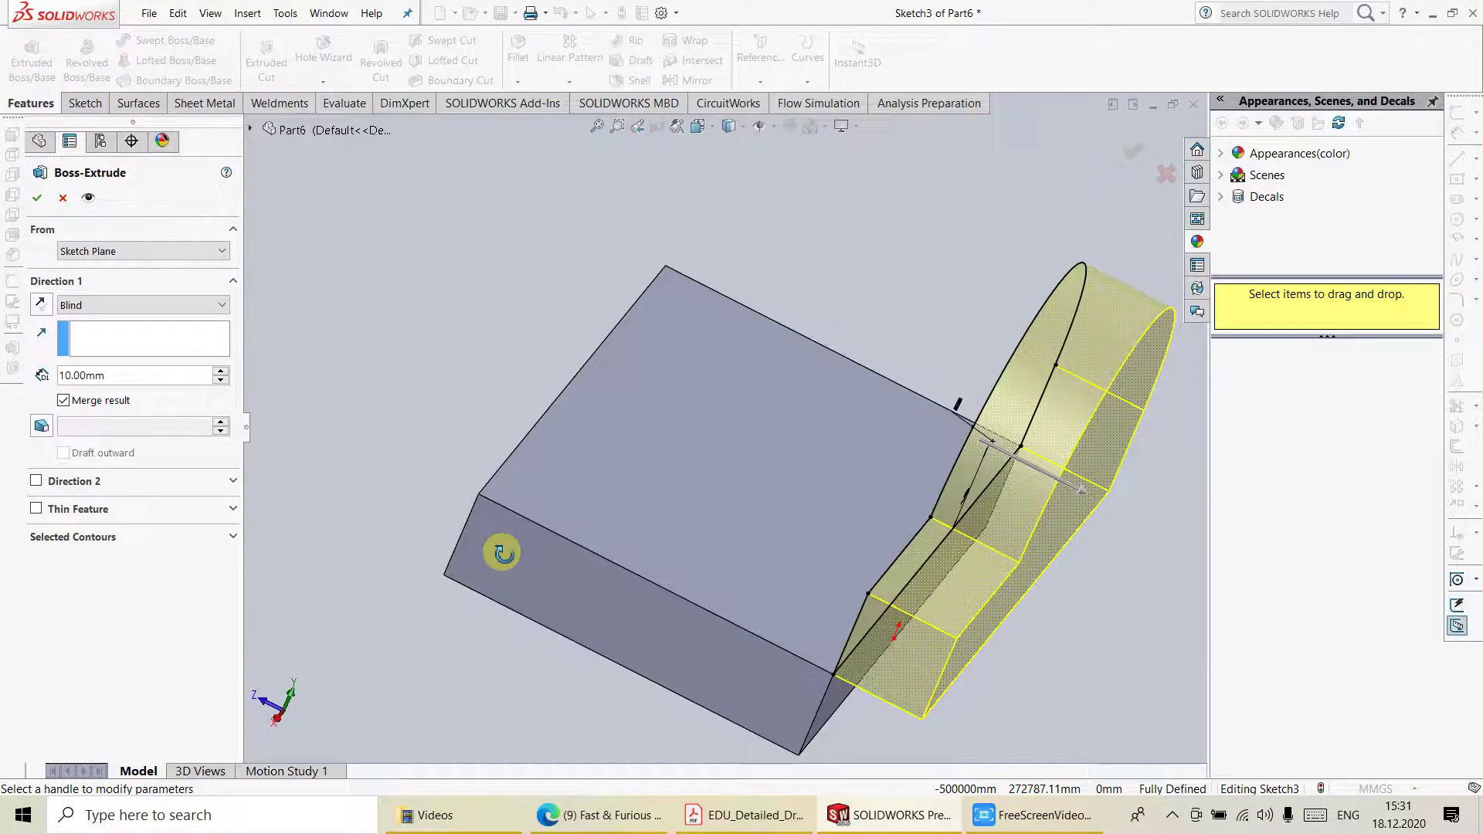
click(40, 312)
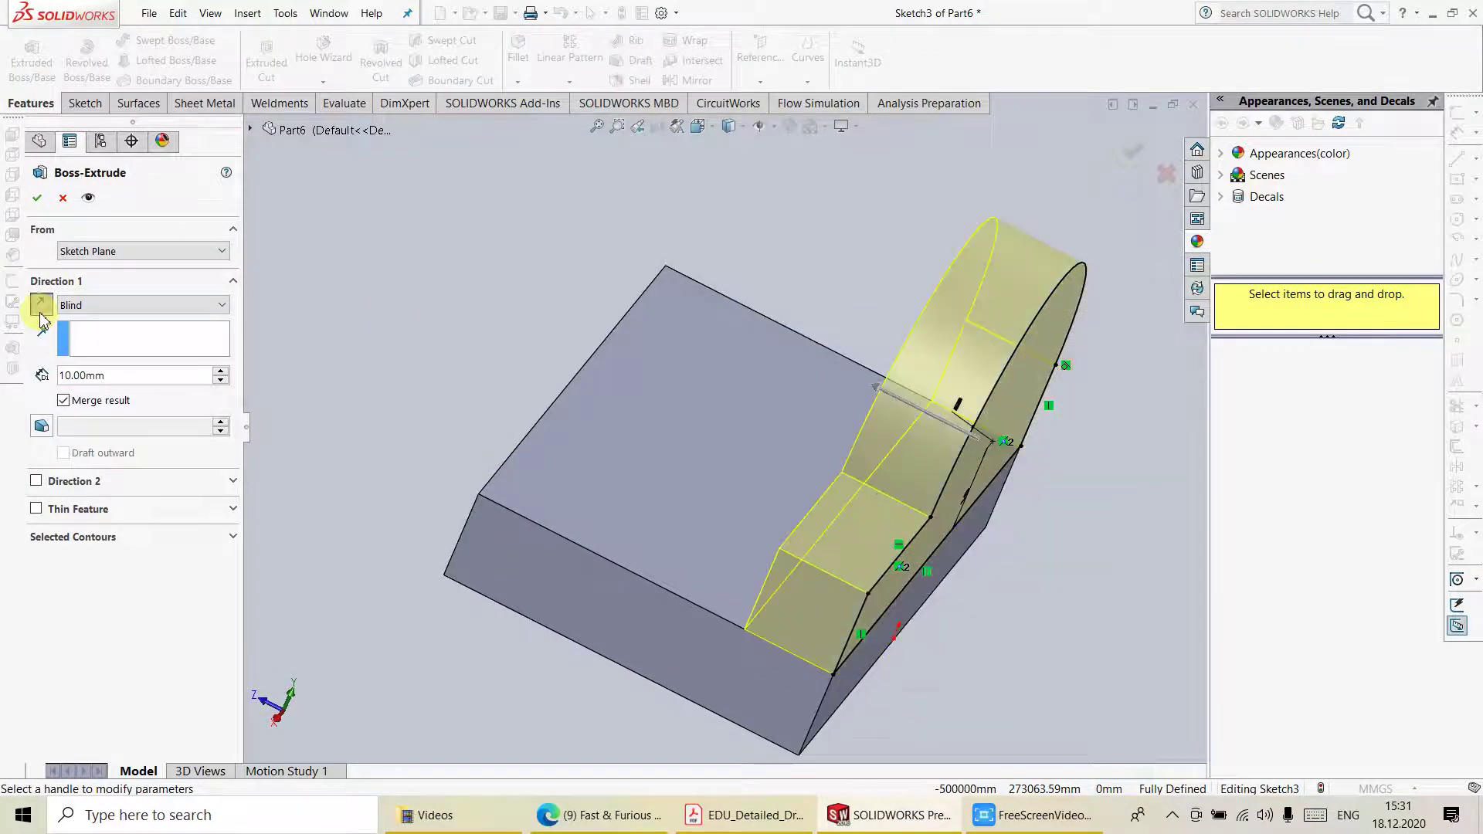
drag(880, 389, 798, 378)
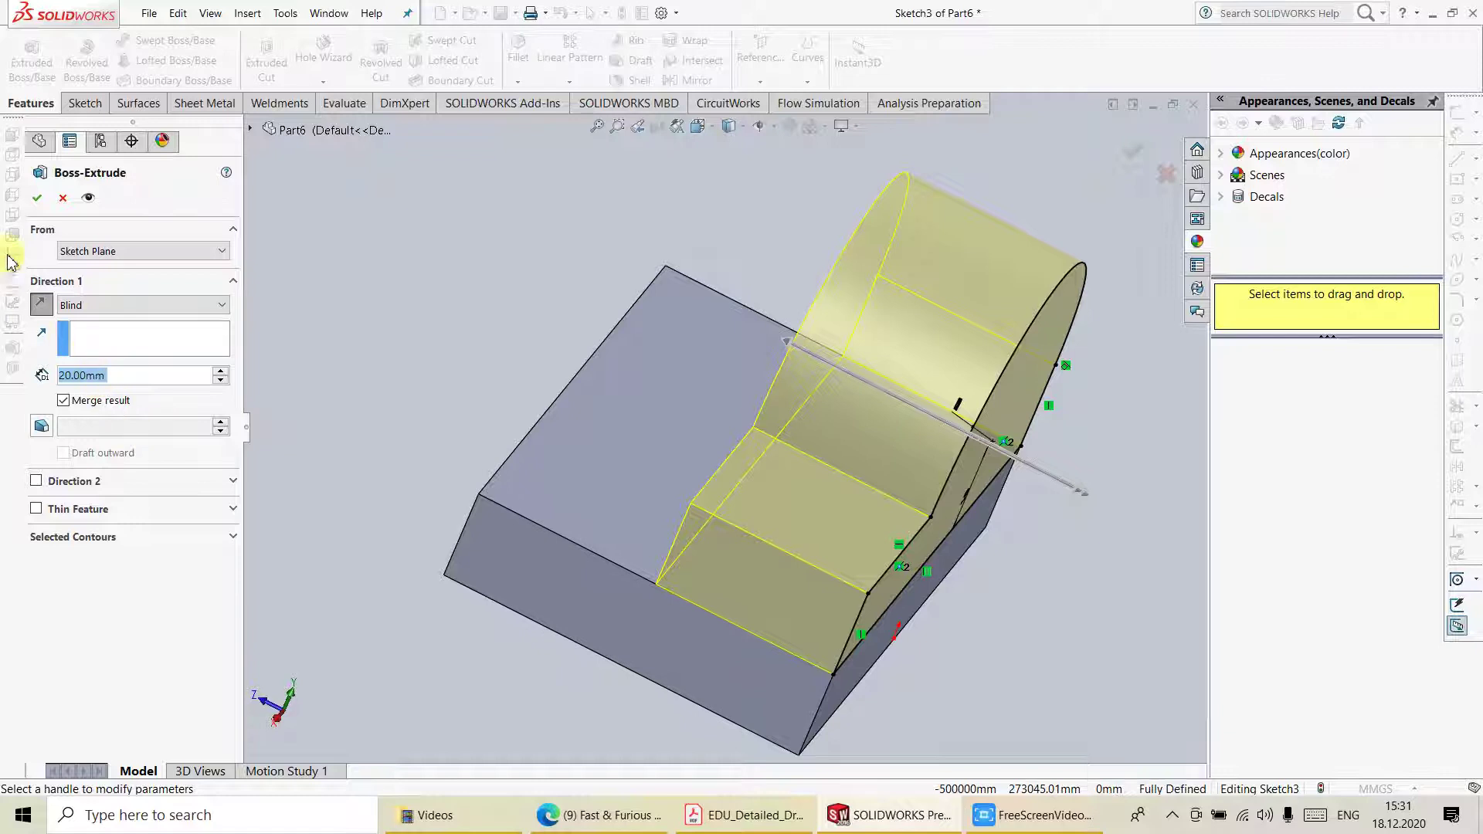
click(39, 199)
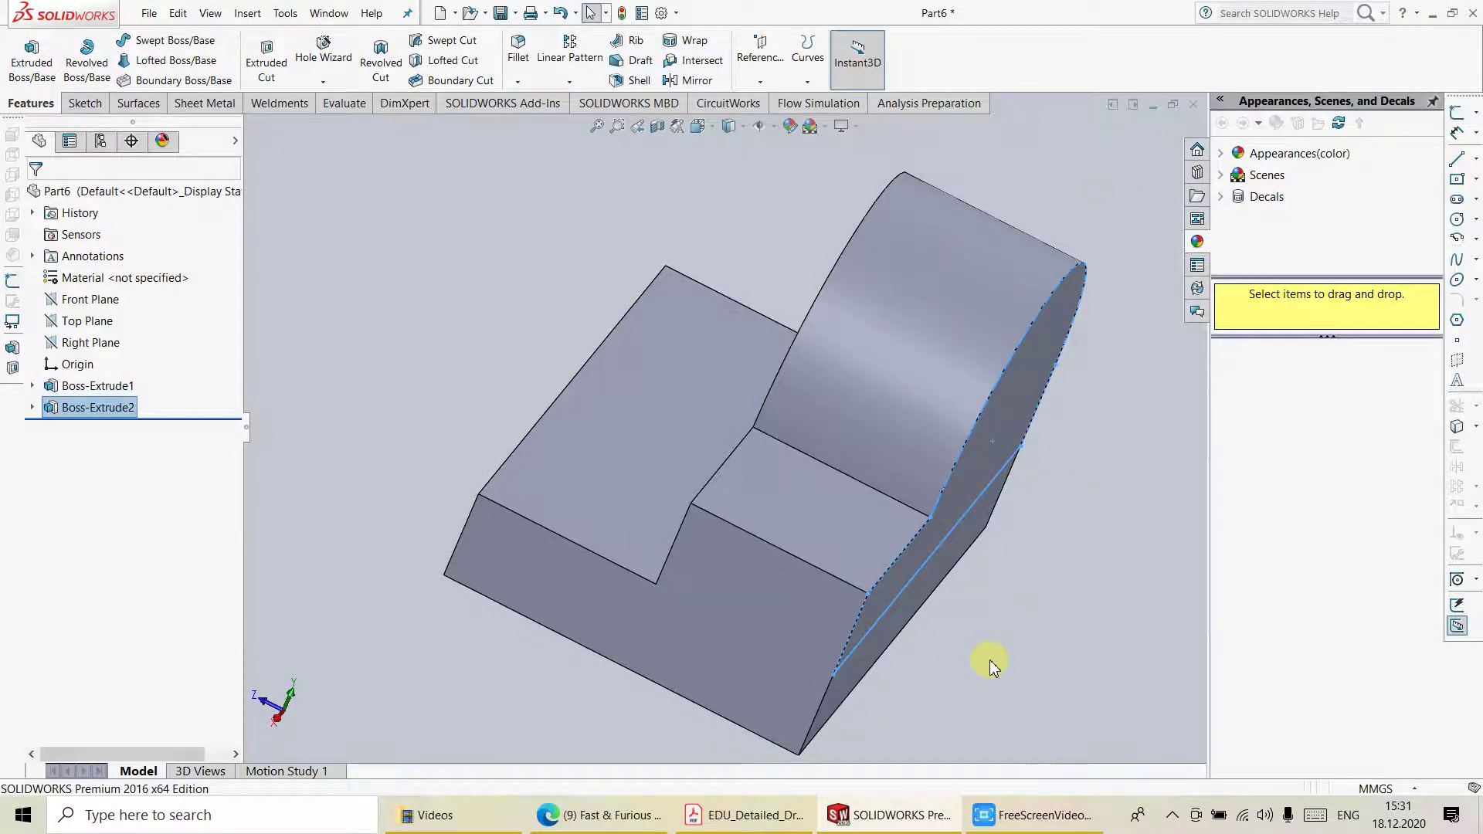
Start Sketch4 on the part's large front face, viewed normal to it.
mouse_move(990, 660)
middle_down()
mouse_move(917, 633)
mouse_move(921, 664)
middle_up()
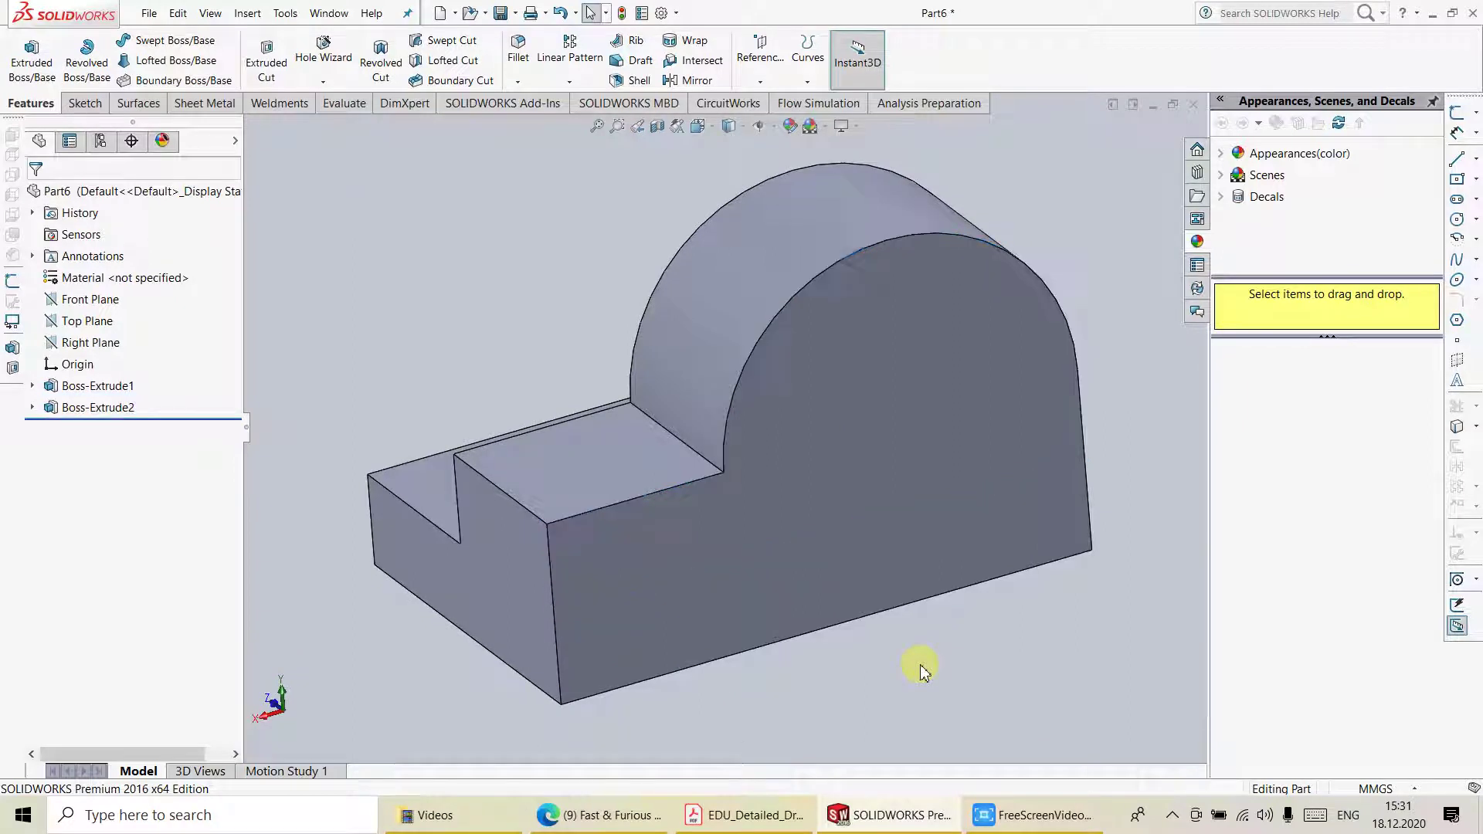
click(888, 402)
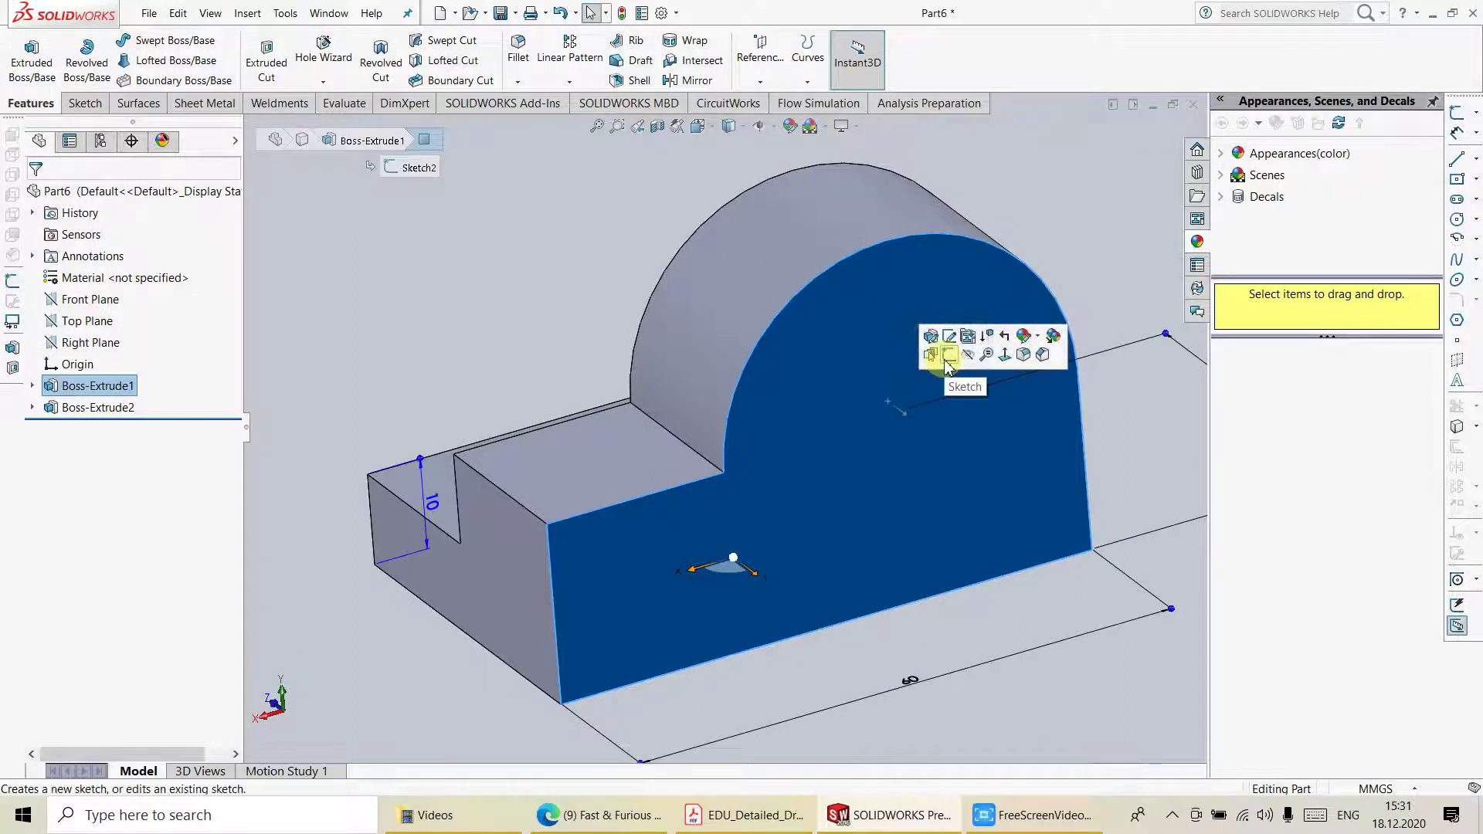
click(942, 360)
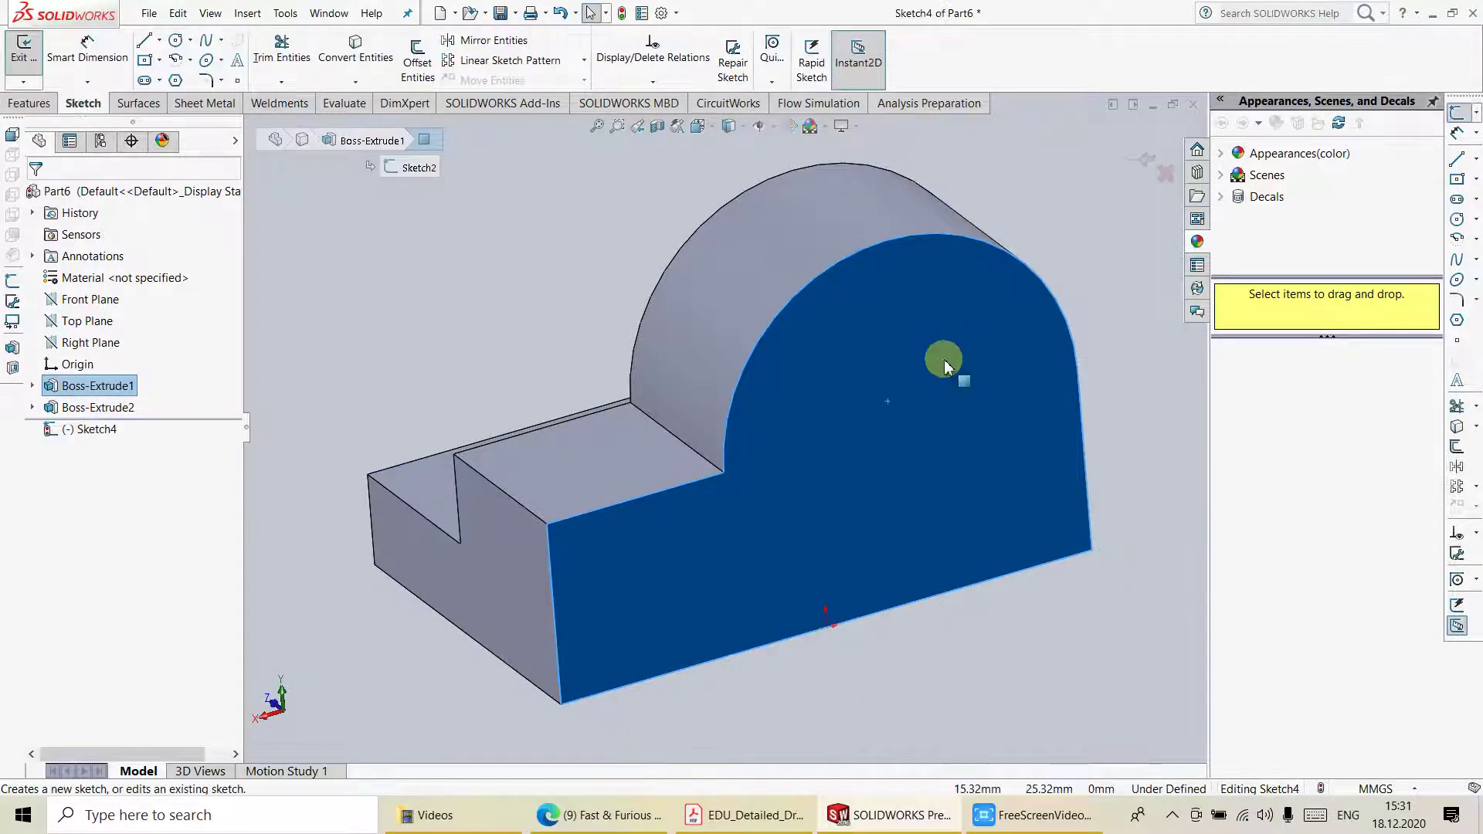
click(94, 430)
click(124, 416)
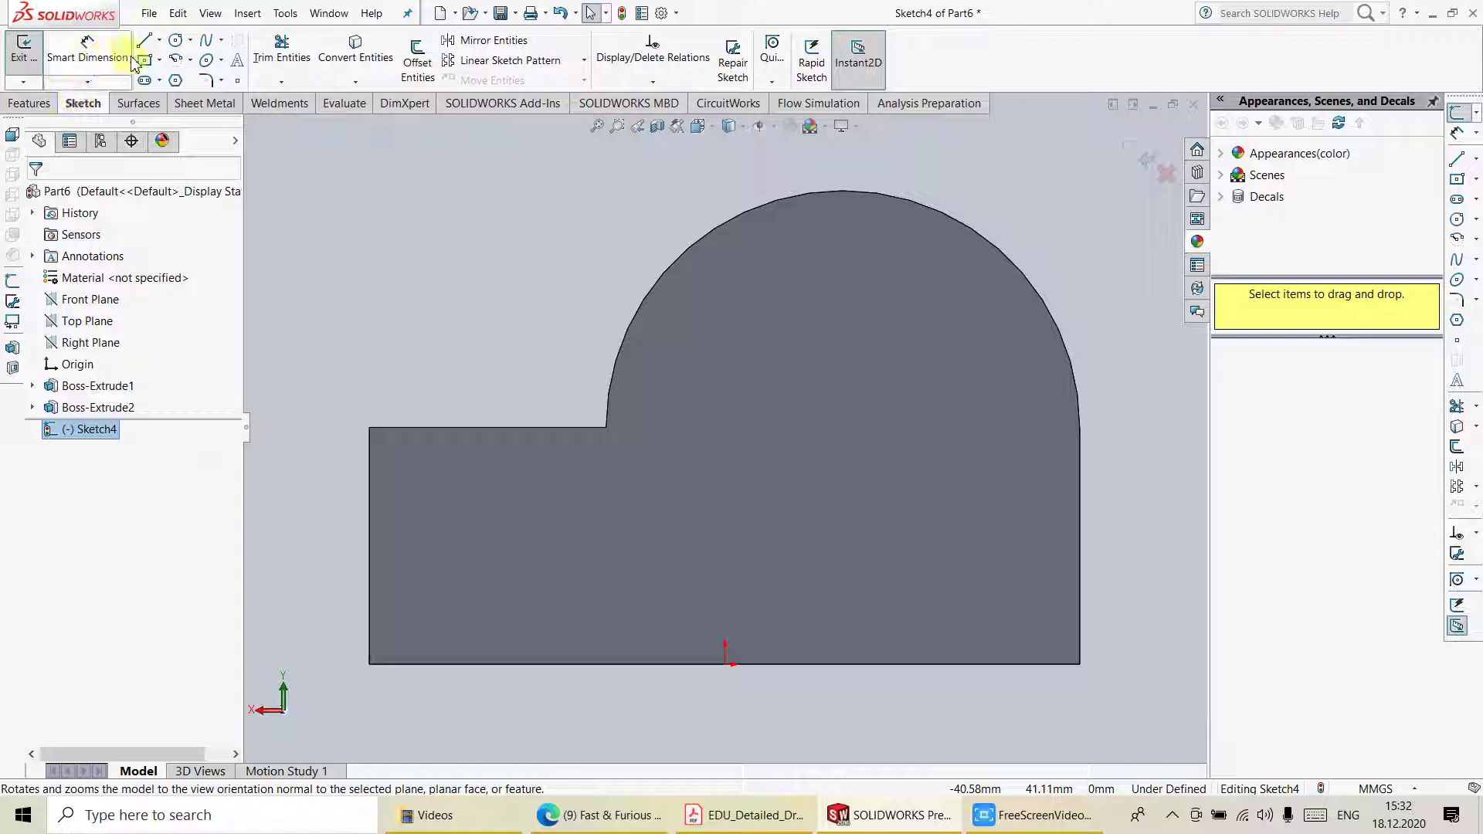
Draw a circle centred on the arc centre inside the rounded upright.
click(178, 44)
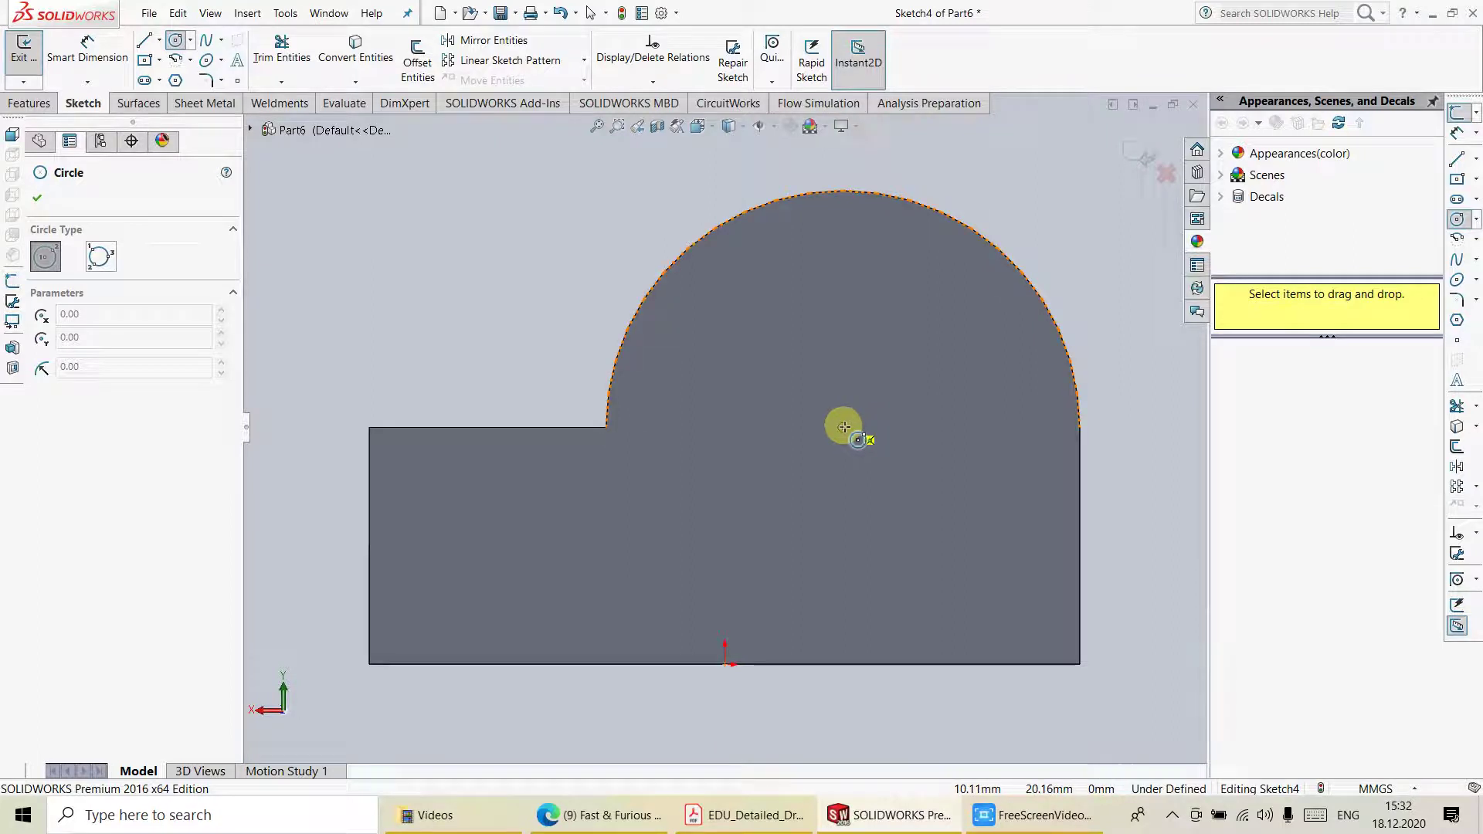
scroll(843, 428, down, 2)
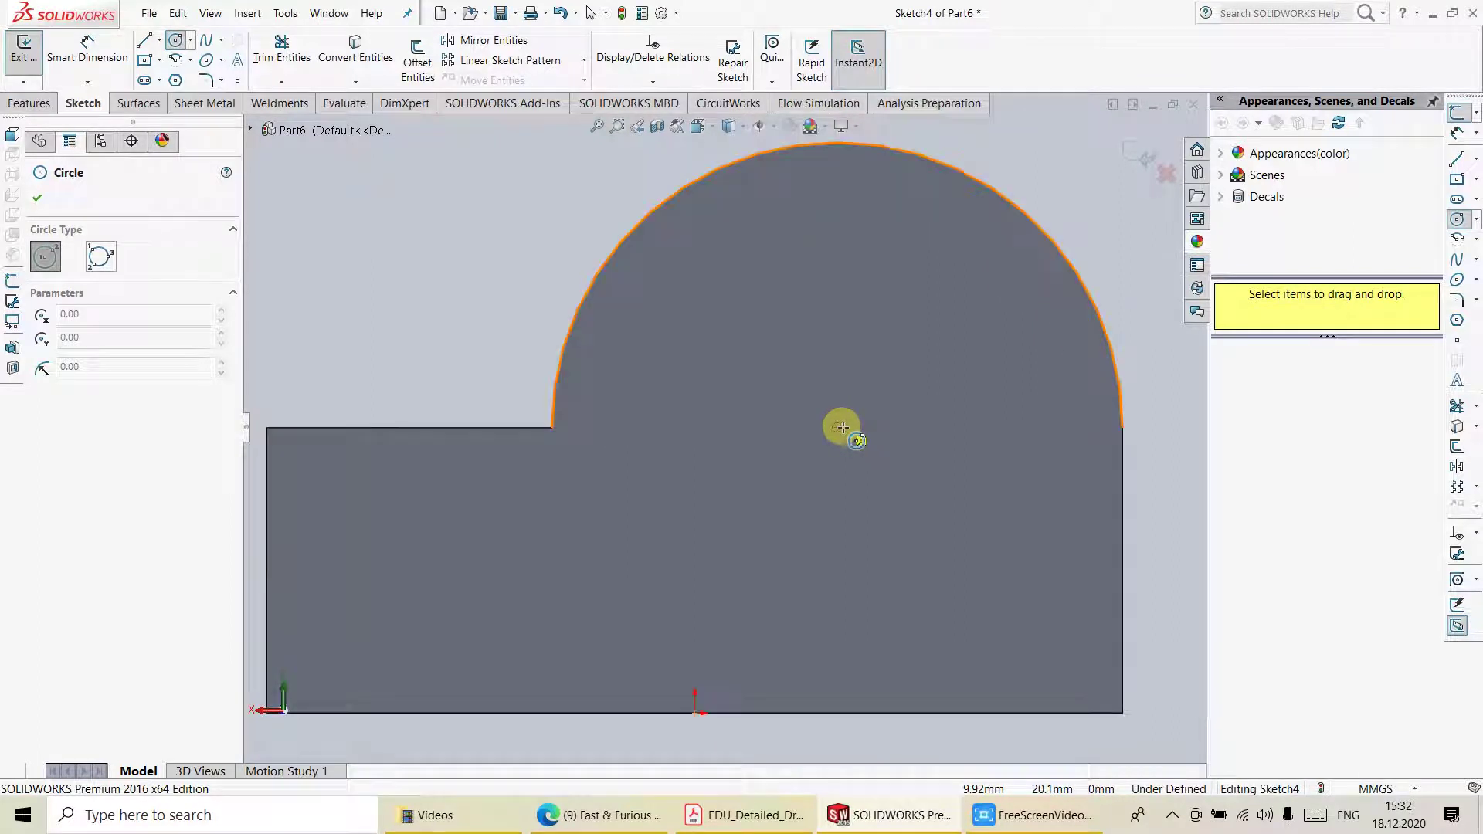
scroll(828, 435, down, 2)
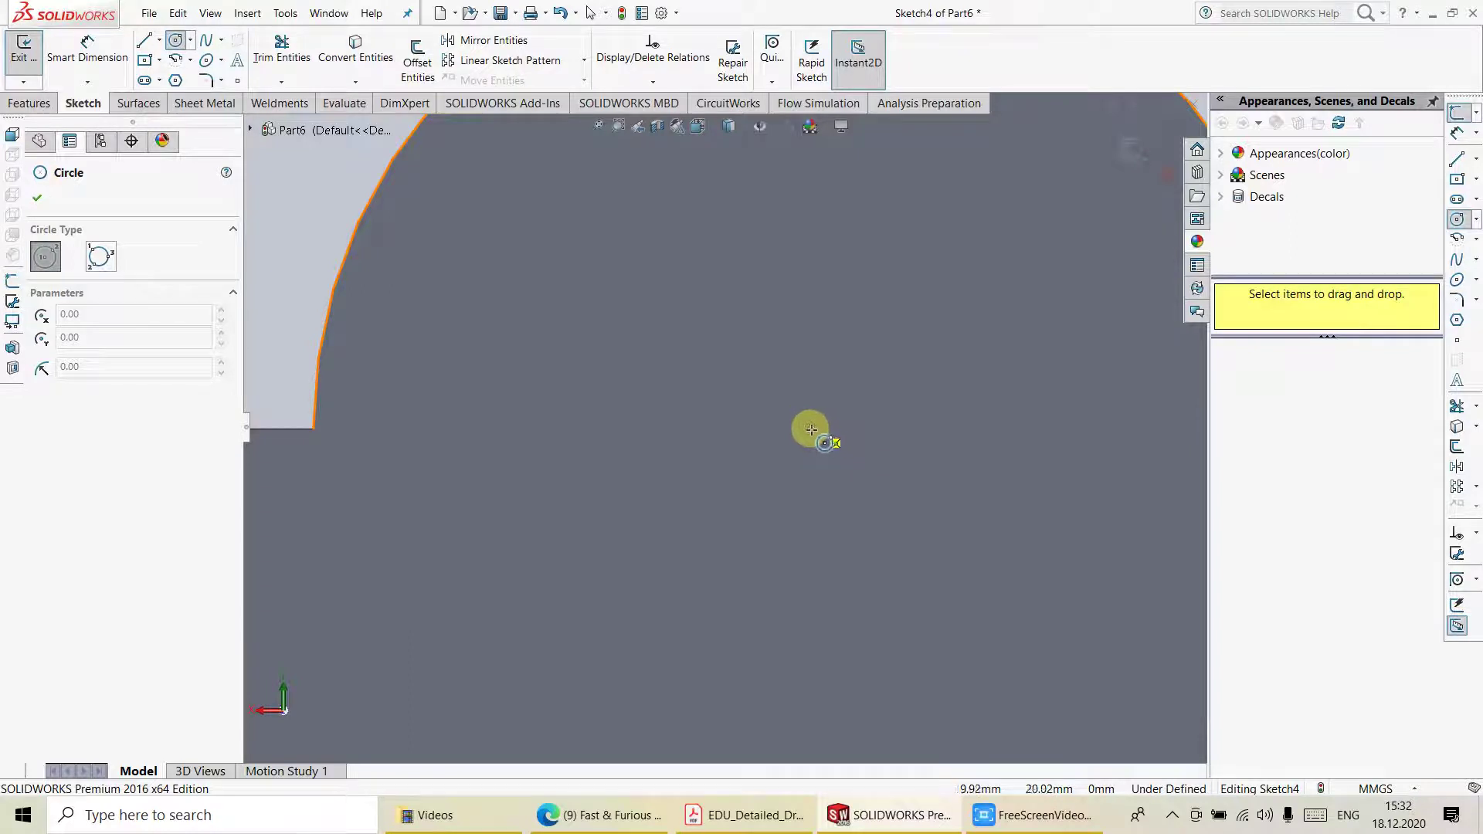
click(811, 429)
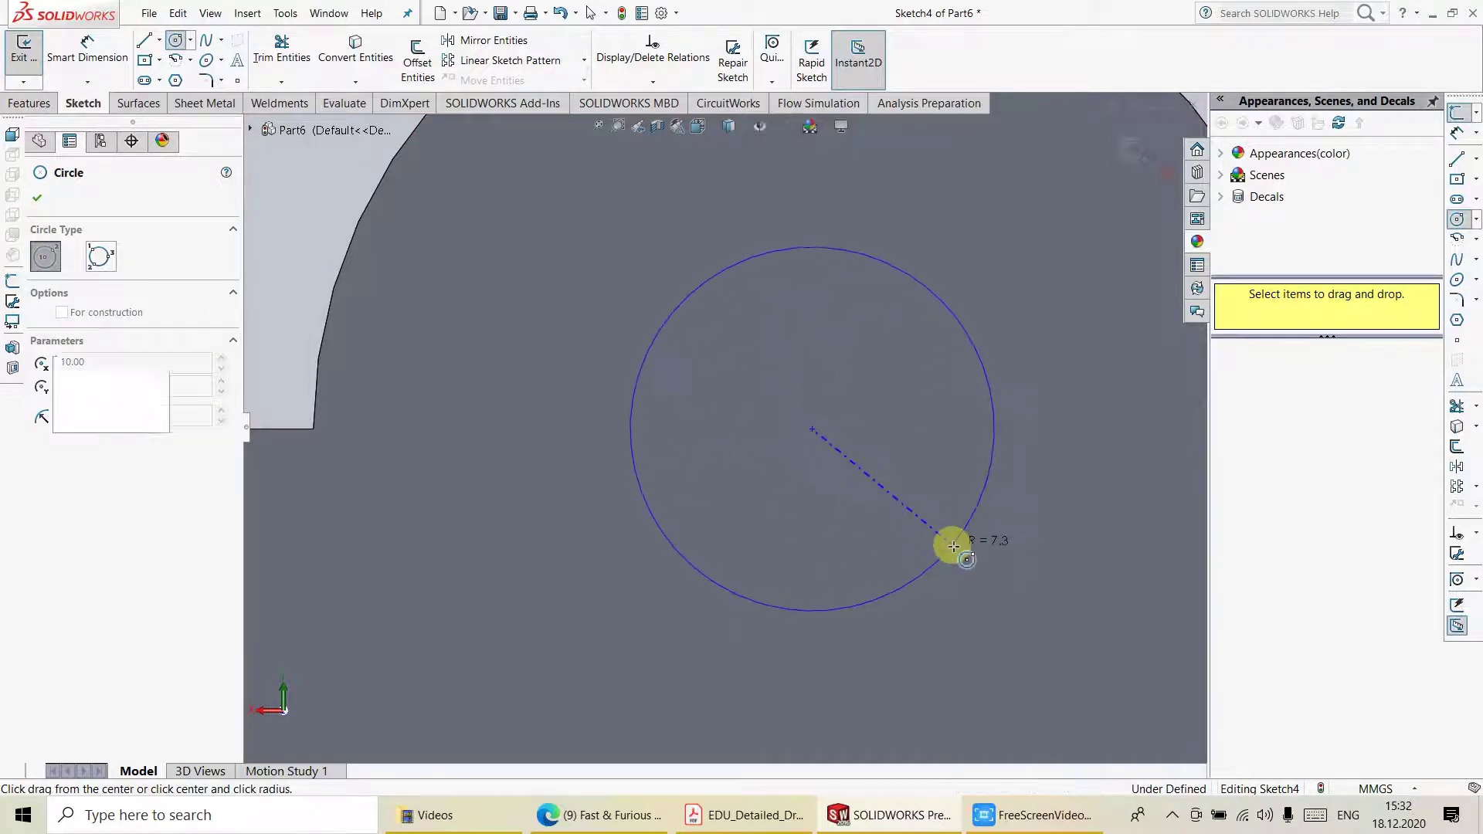
click(954, 546)
key(f)
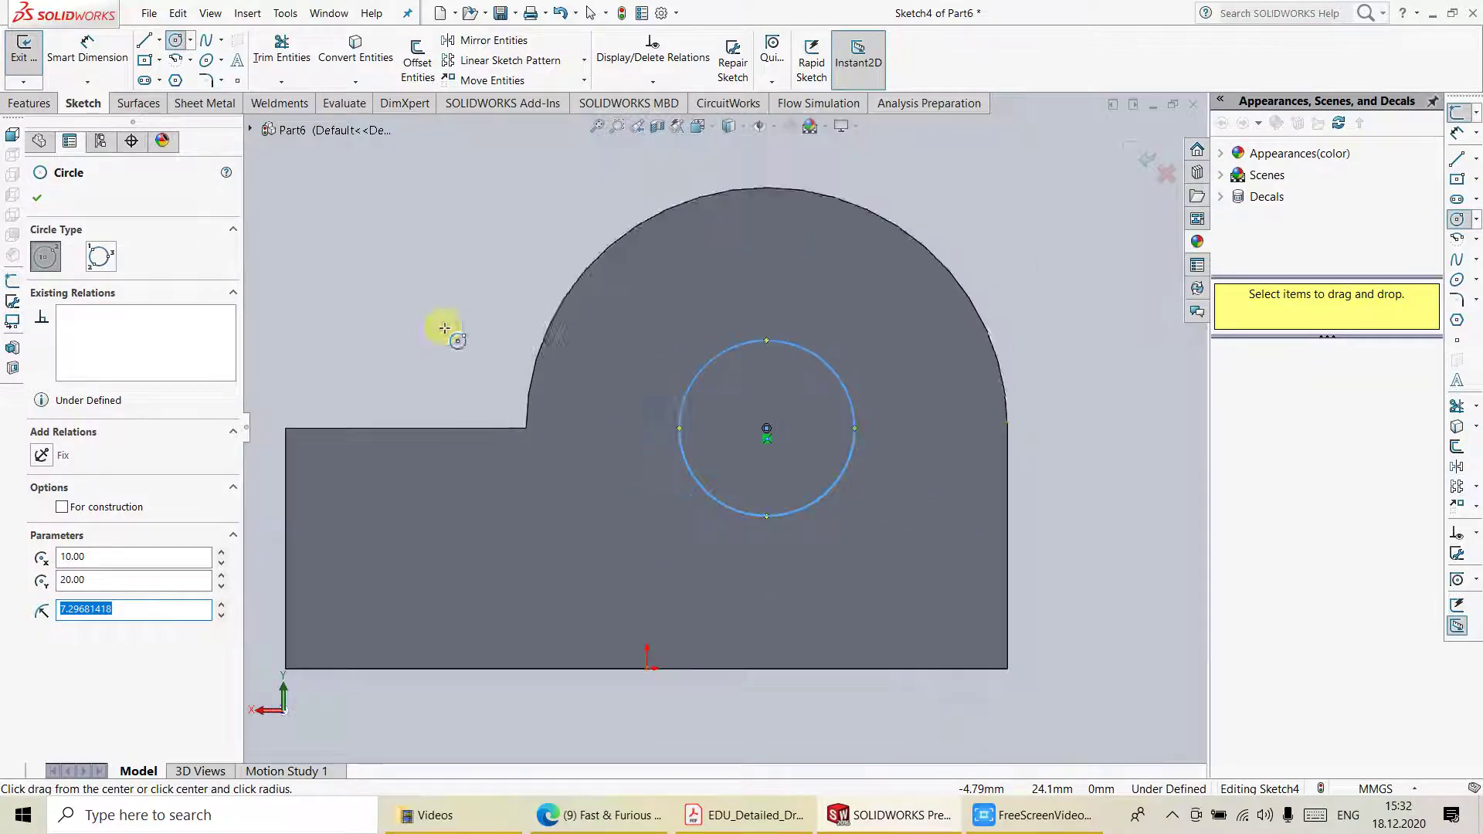
click(66, 45)
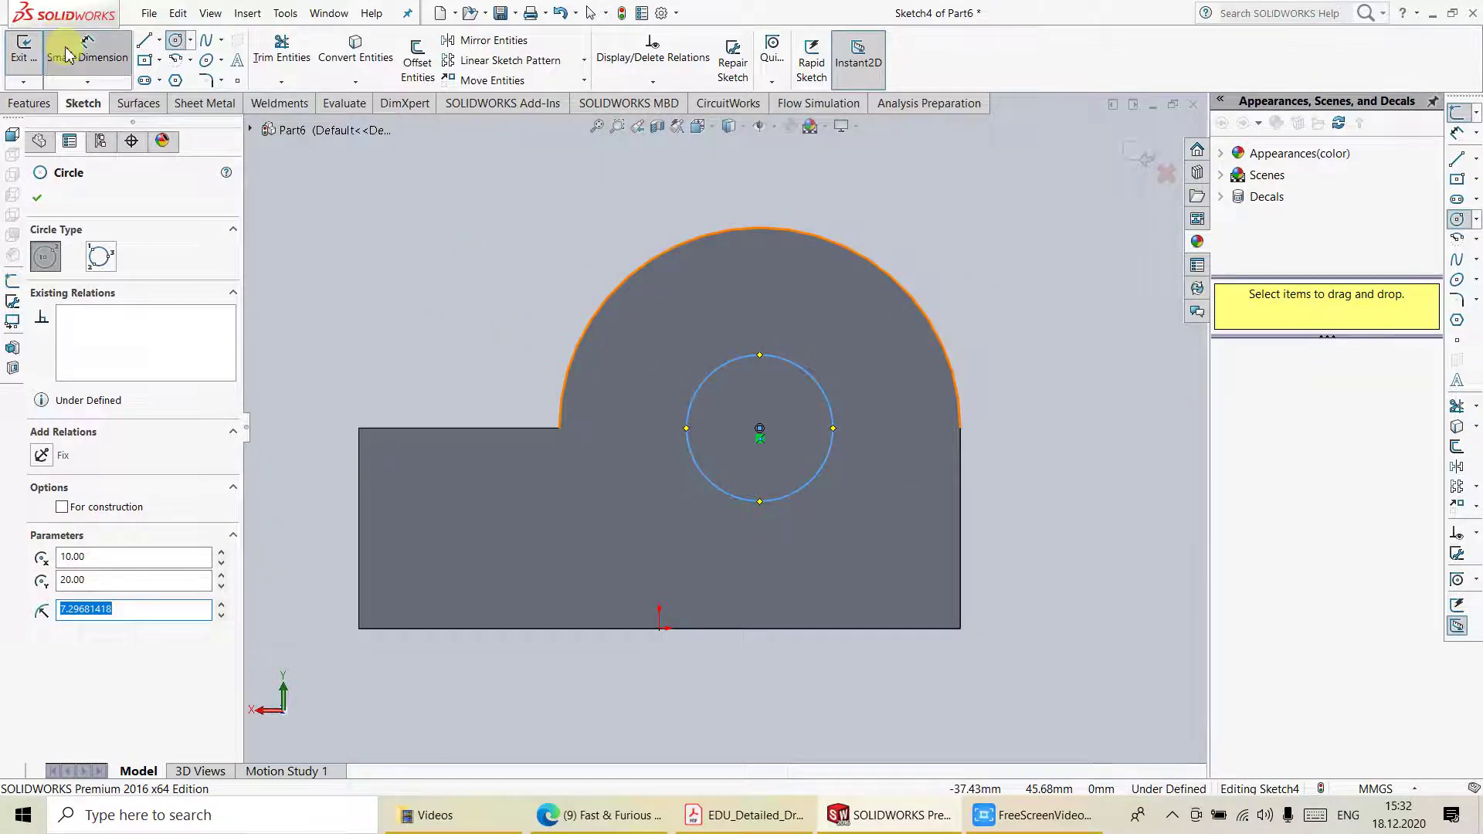
Dimension the circle to a Ø20 diameter and select its centre point.
click(729, 371)
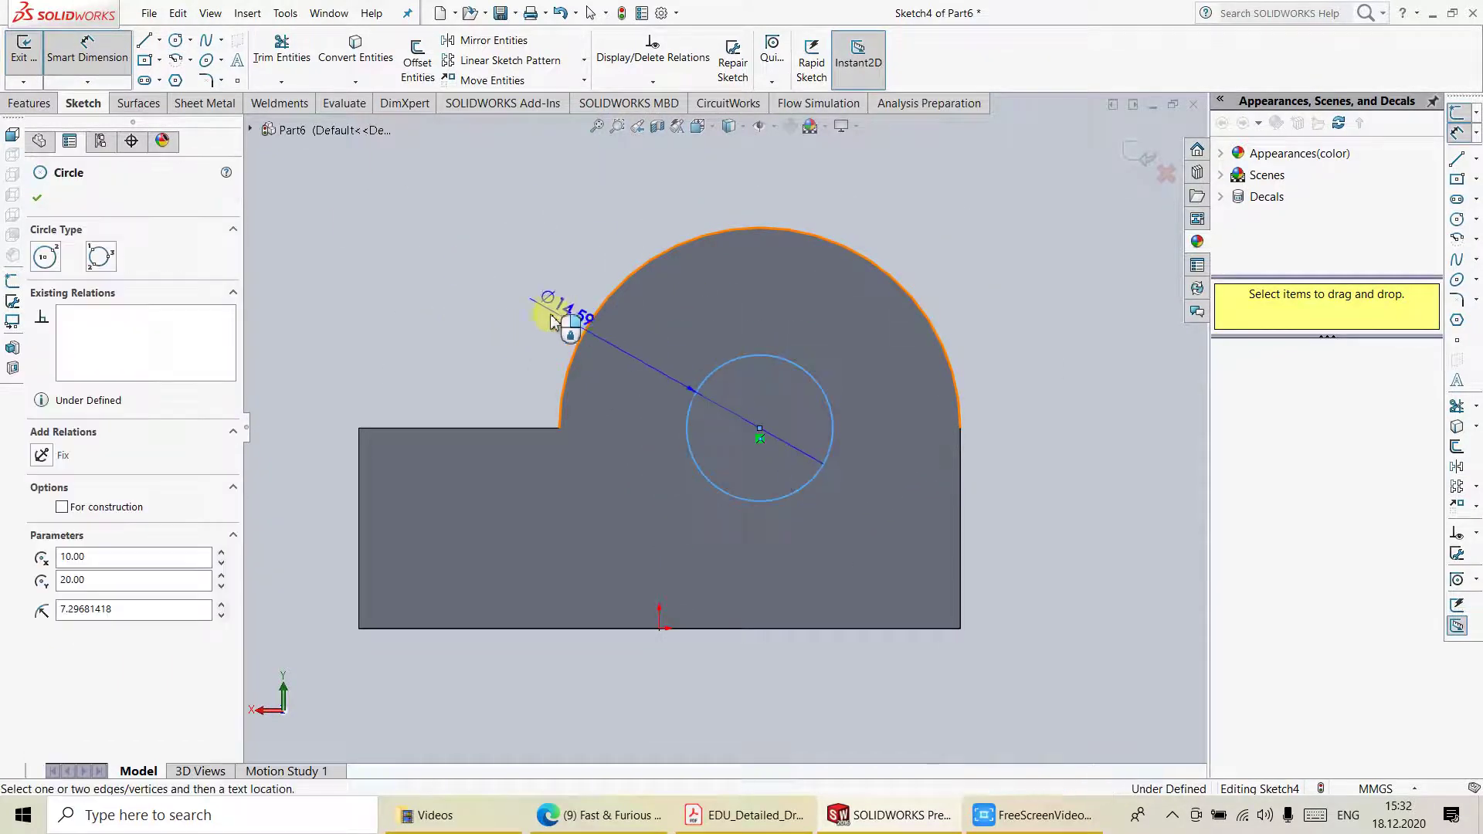
click(492, 294)
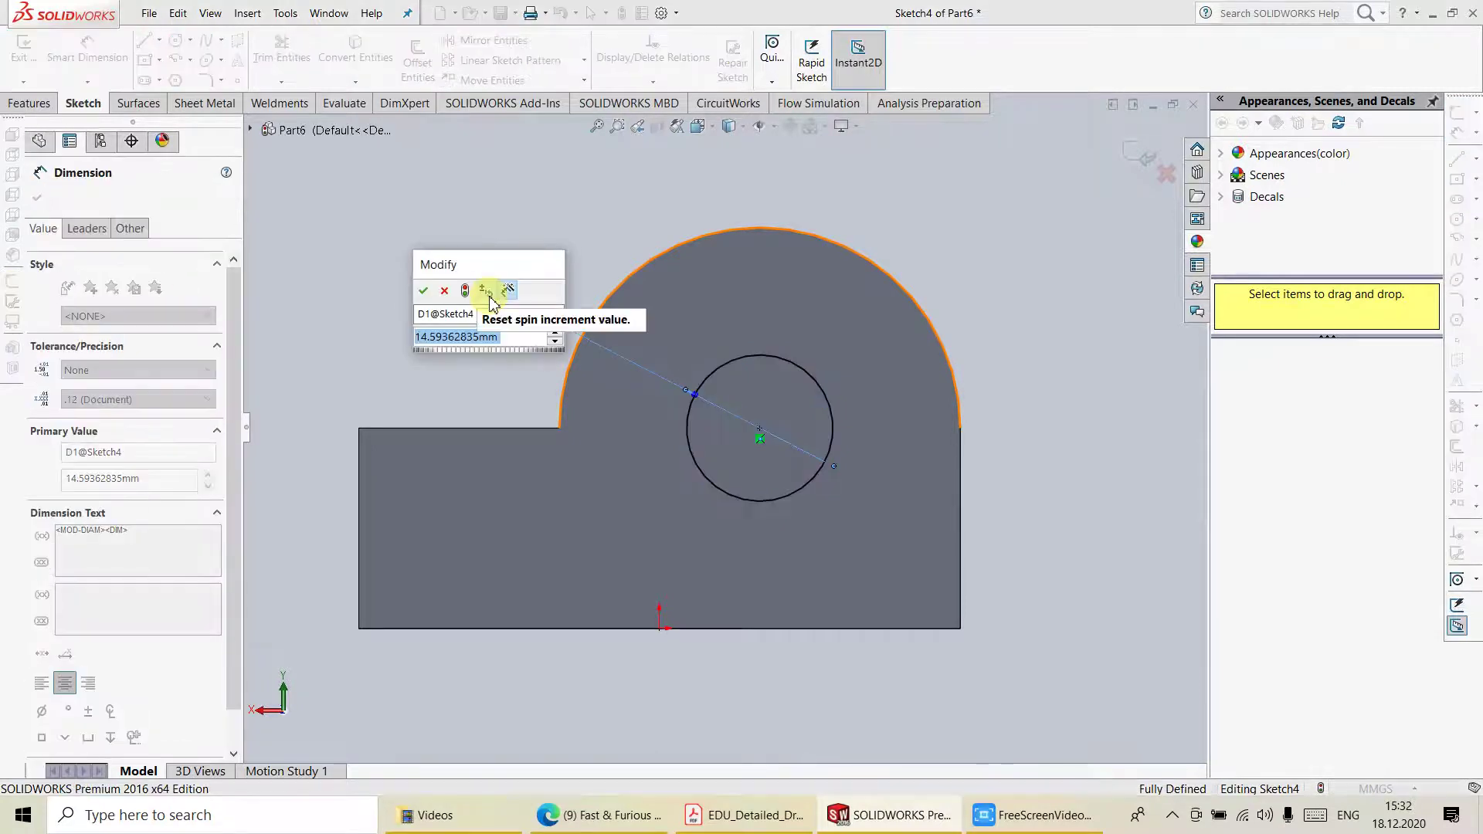
text(20)
key(Return)
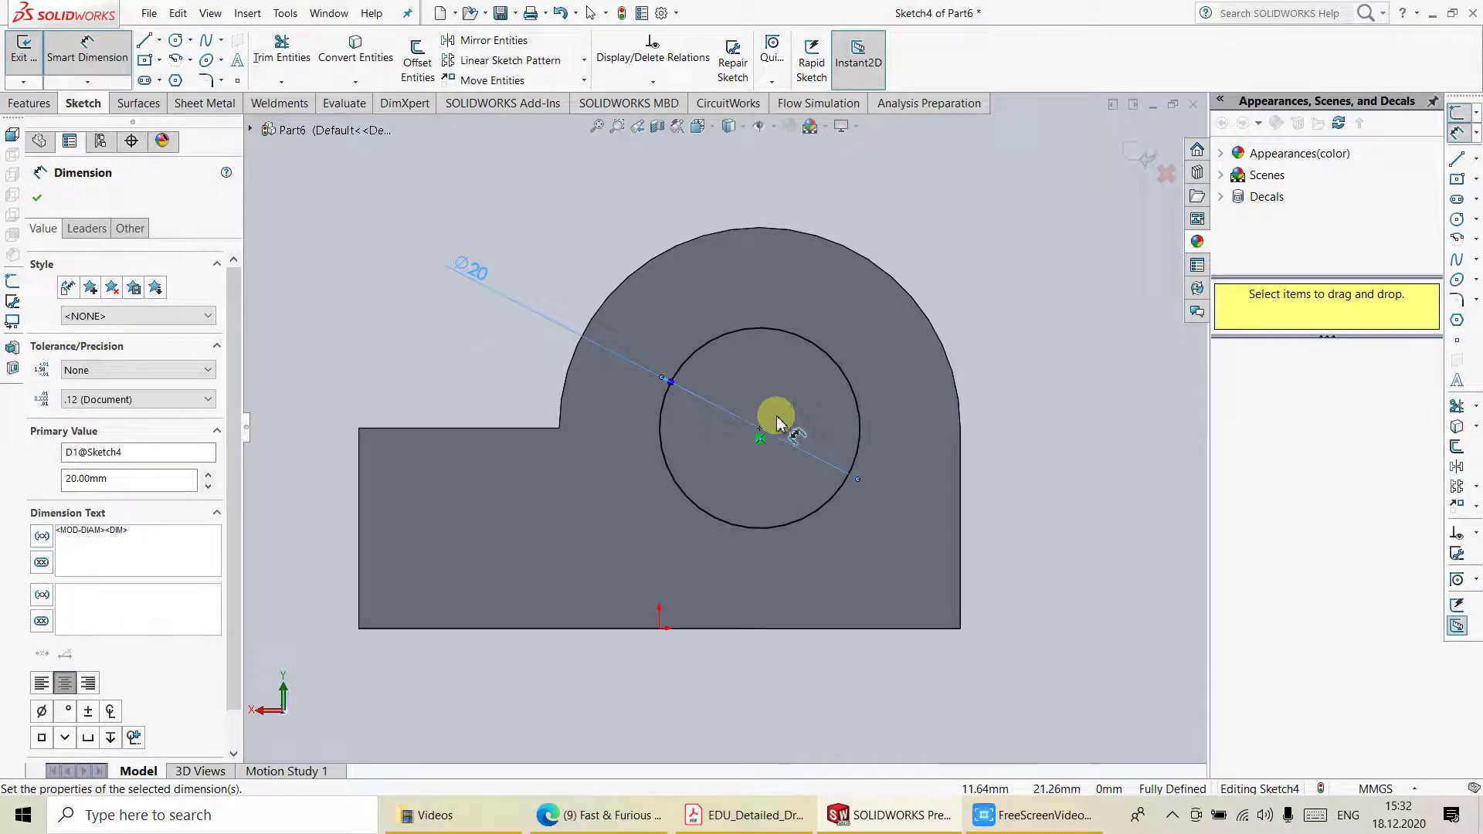
scroll(771, 423, down, 1)
scroll(771, 424, down, 2)
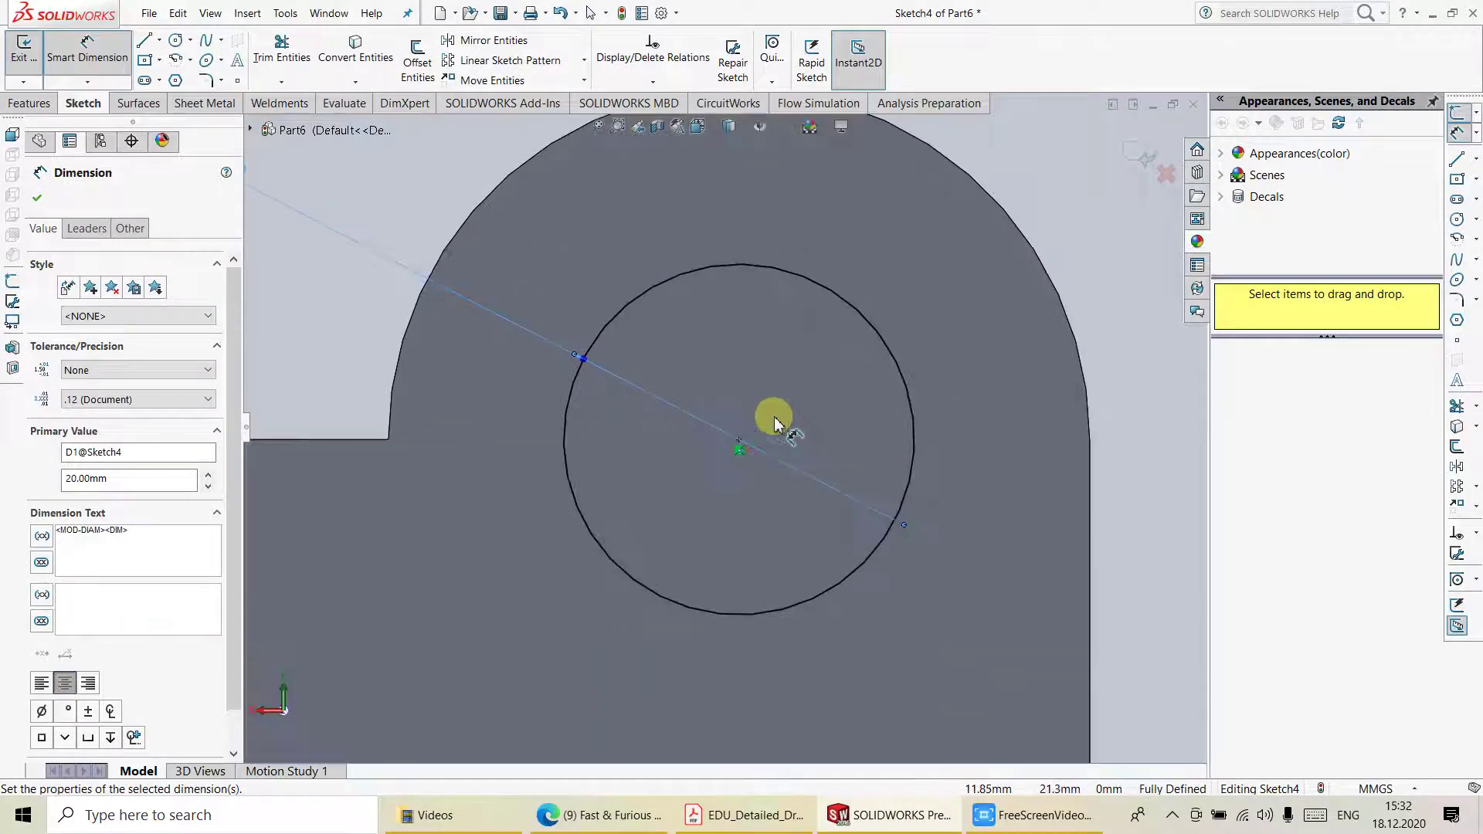
click(739, 446)
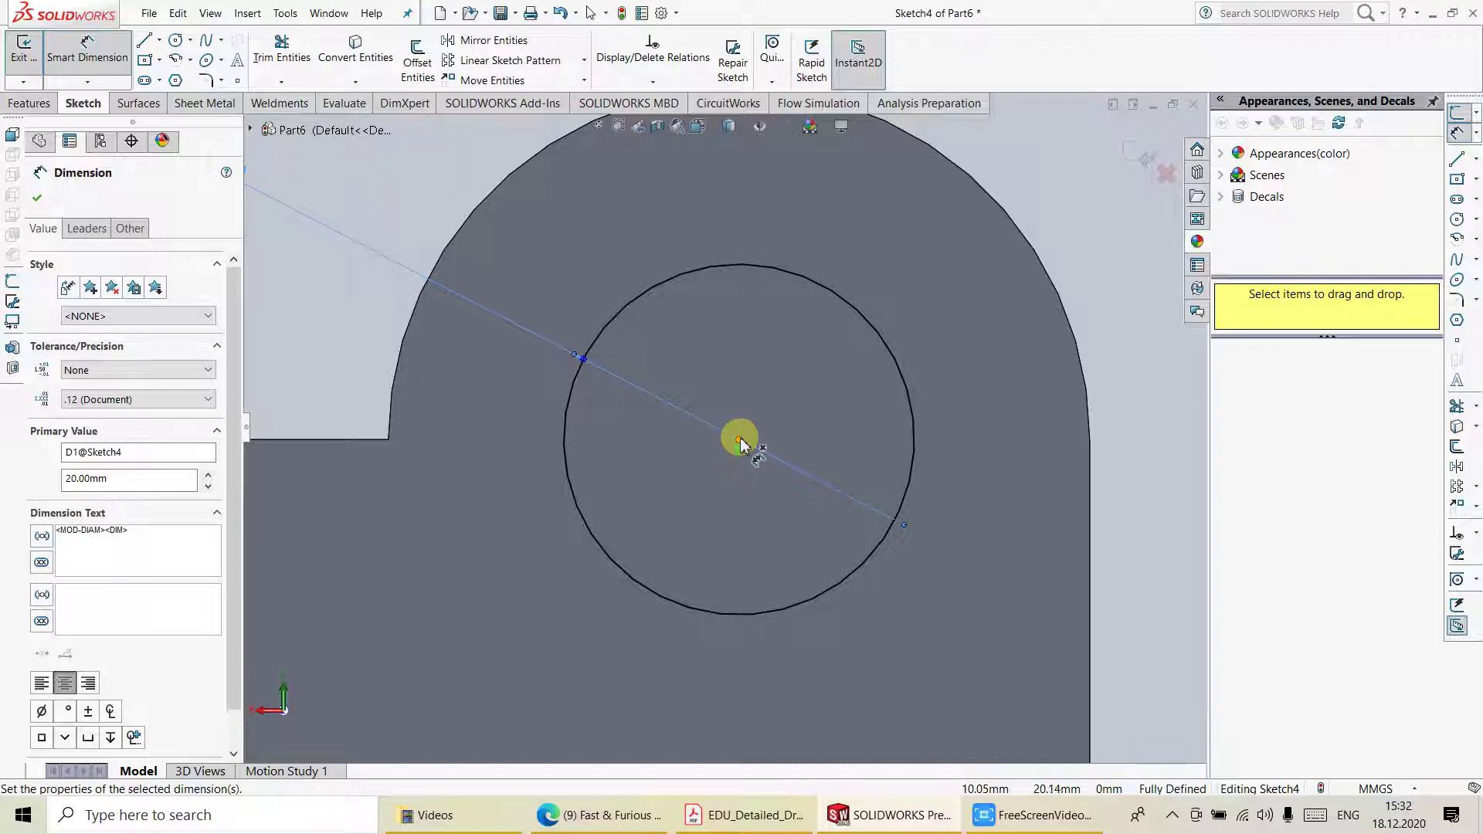
scroll(831, 458, up, 1)
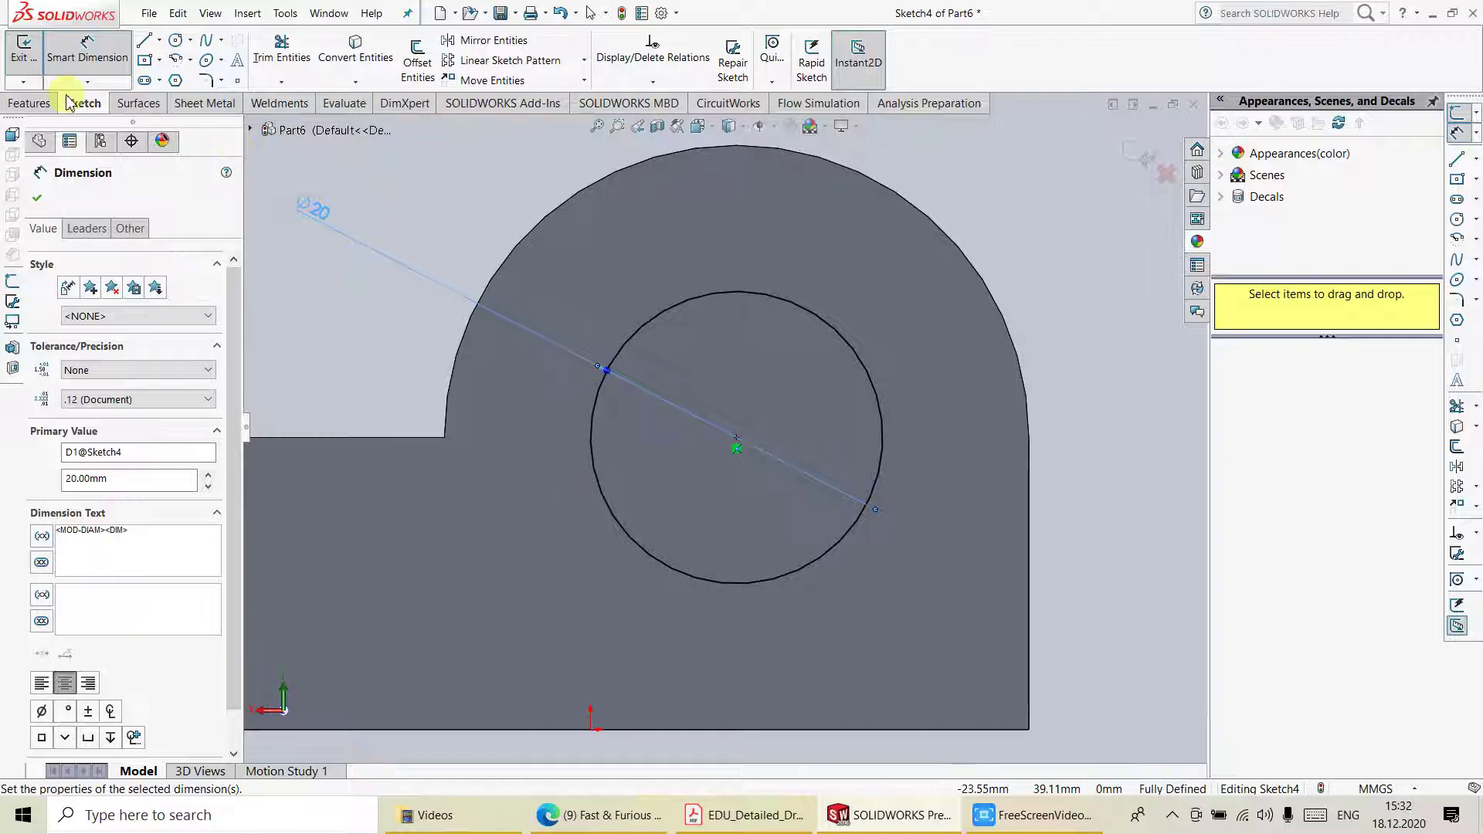
Cut the Ø20 circle Blind 20 mm through the upright as Cut-Extrude1.
click(35, 110)
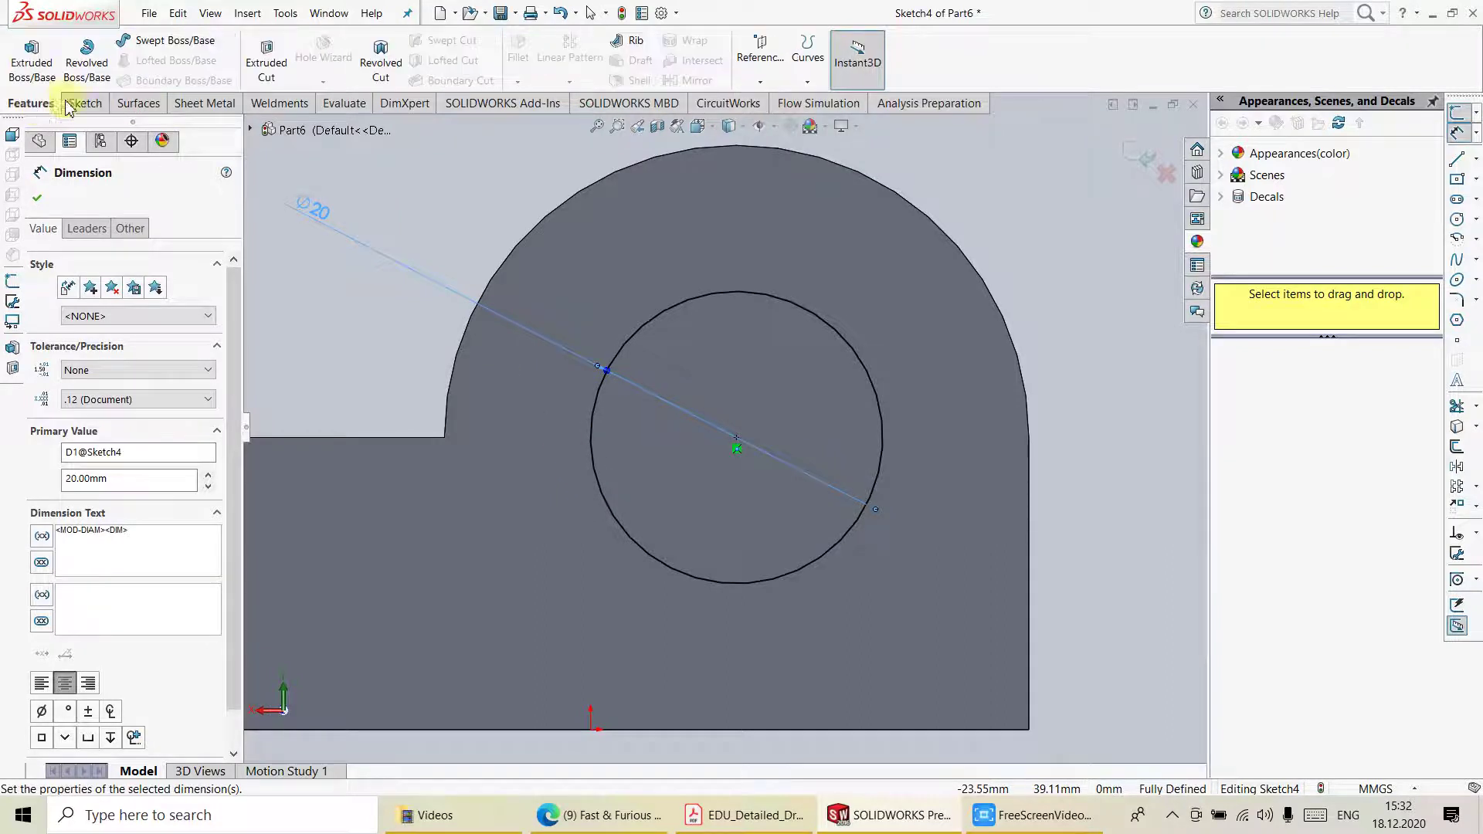
click(271, 89)
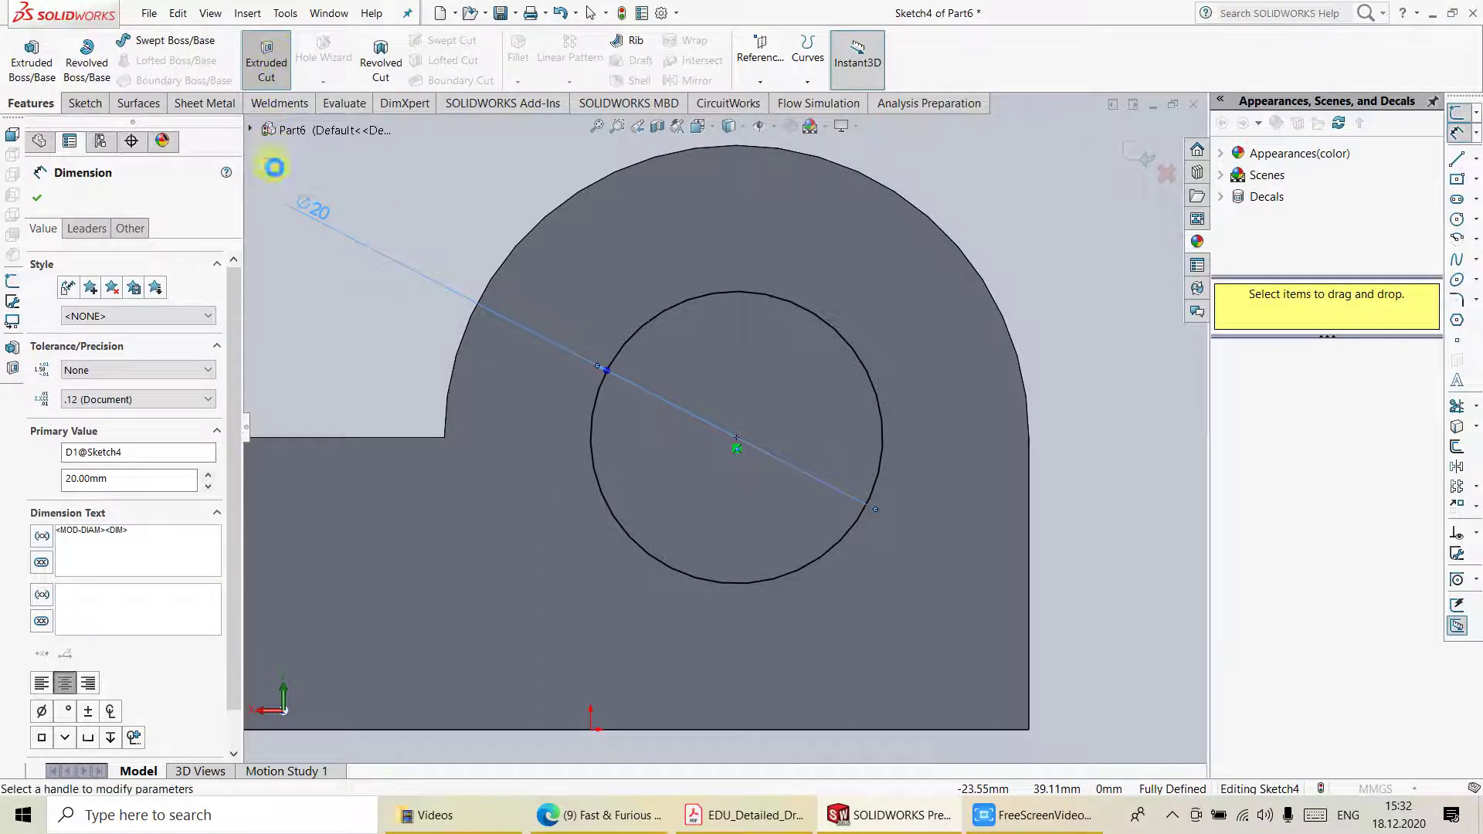
mouse_move(454, 415)
middle_down()
mouse_move(623, 506)
mouse_move(563, 500)
middle_up()
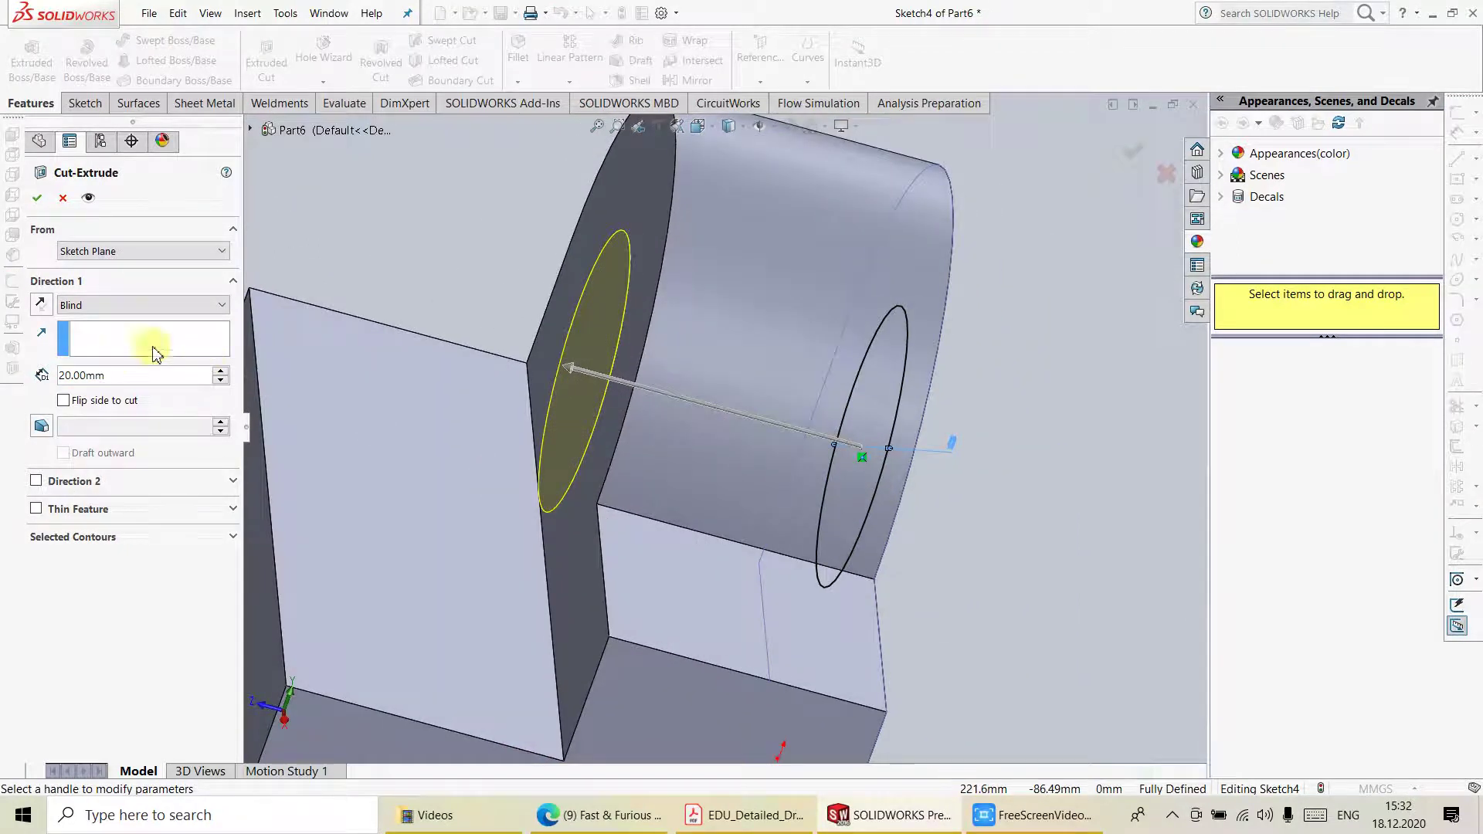
click(38, 199)
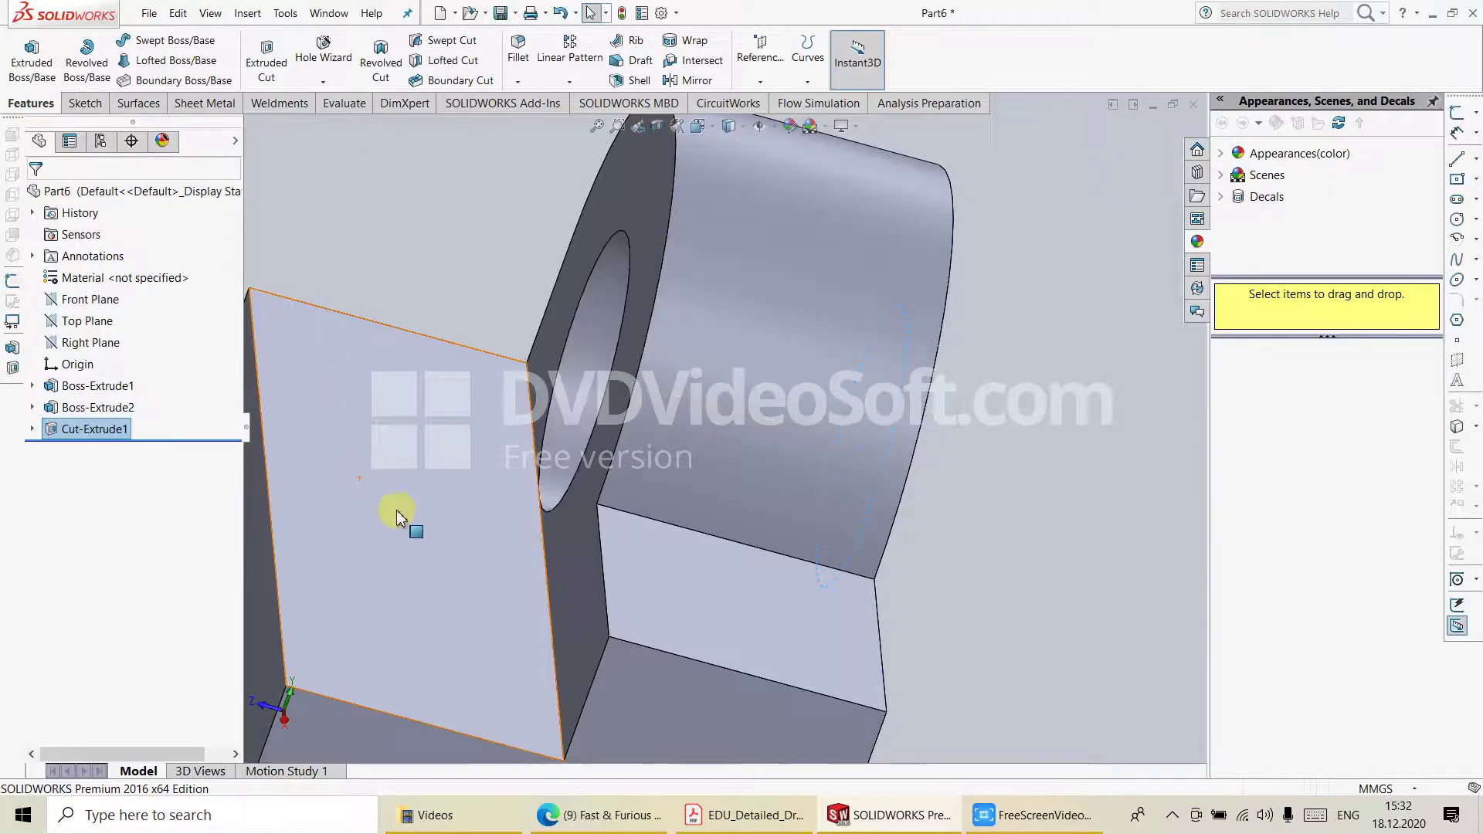
middle_drag(396, 511, 480, 563)
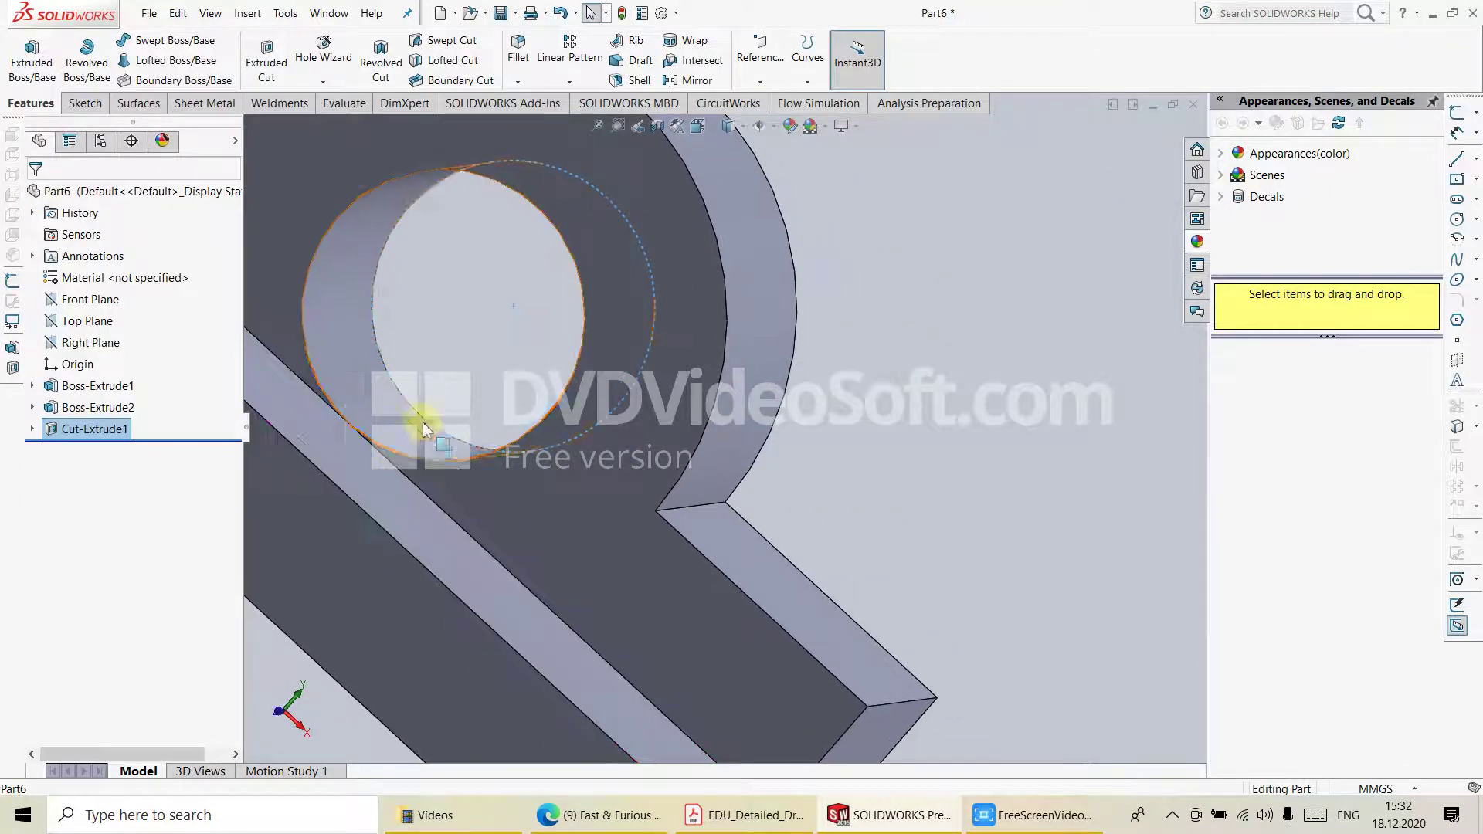
scroll(420, 422, down, 2)
scroll(420, 421, down, 1)
scroll(433, 409, down, 2)
scroll(495, 433, down, 2)
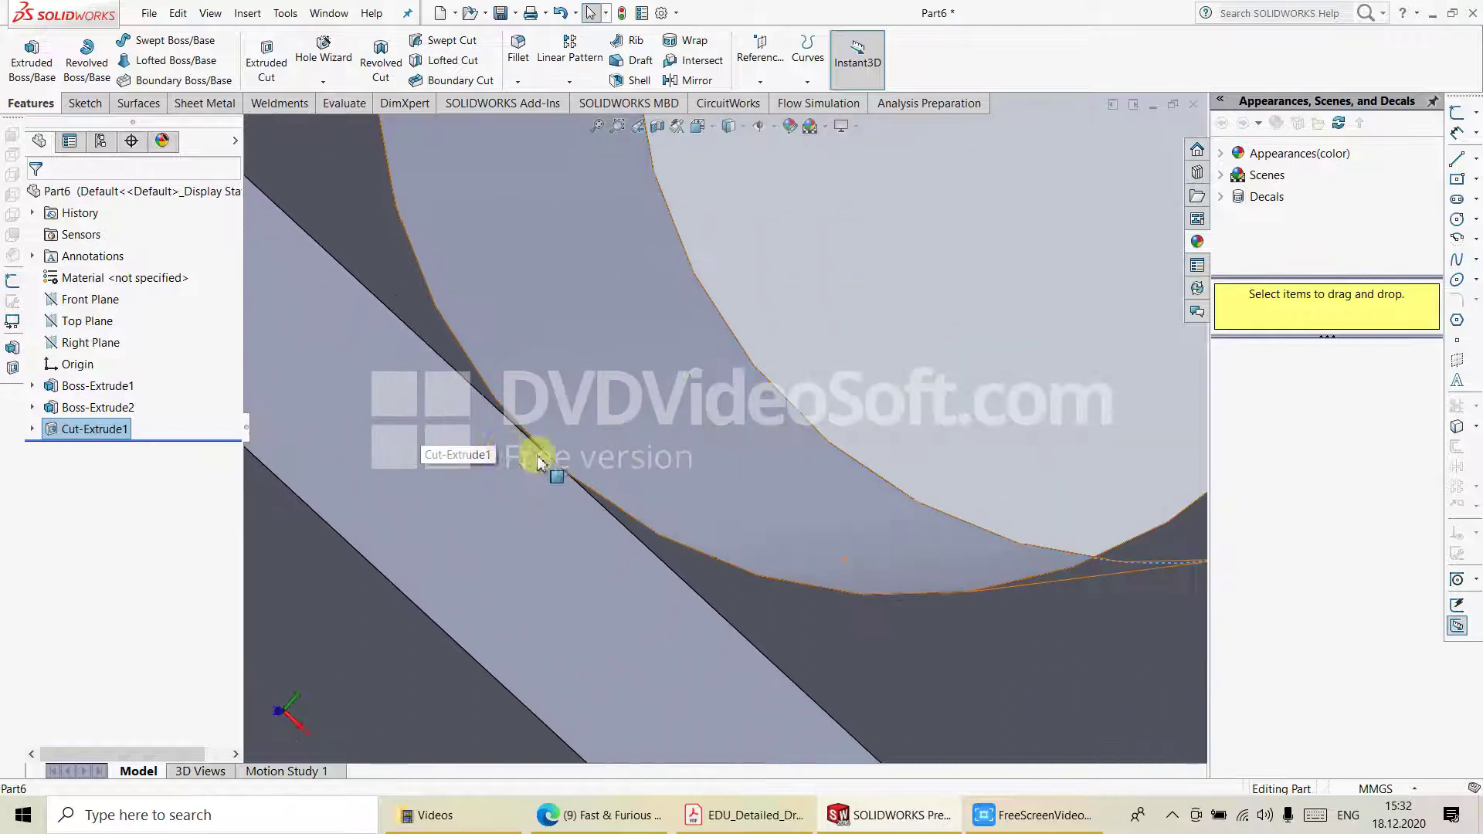
scroll(571, 460, down, 2)
scroll(602, 471, down, 2)
scroll(601, 477, down, 1)
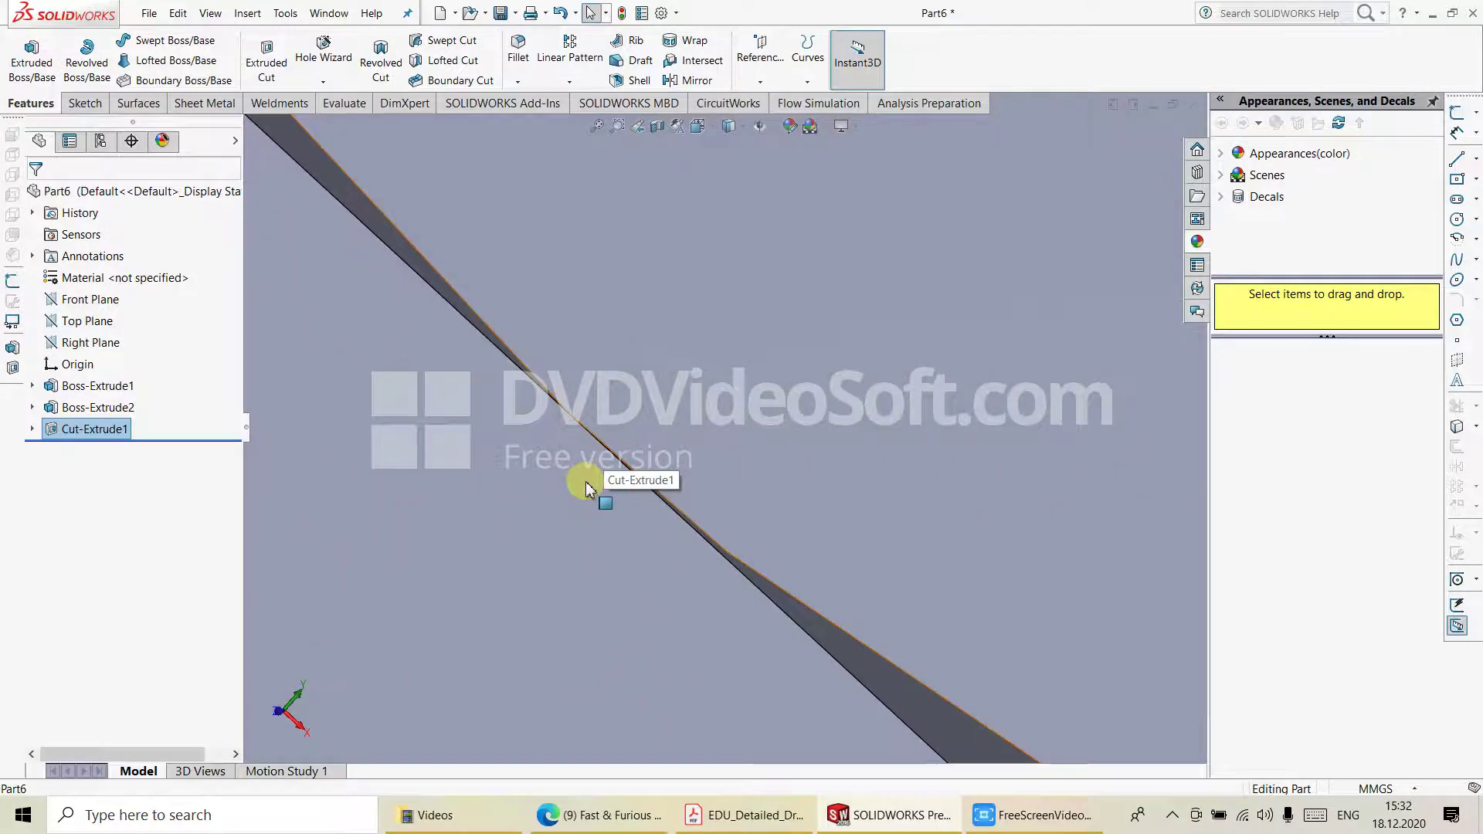
scroll(601, 478, down, 1)
scroll(606, 473, down, 2)
scroll(612, 470, up, 3)
scroll(722, 474, up, 3)
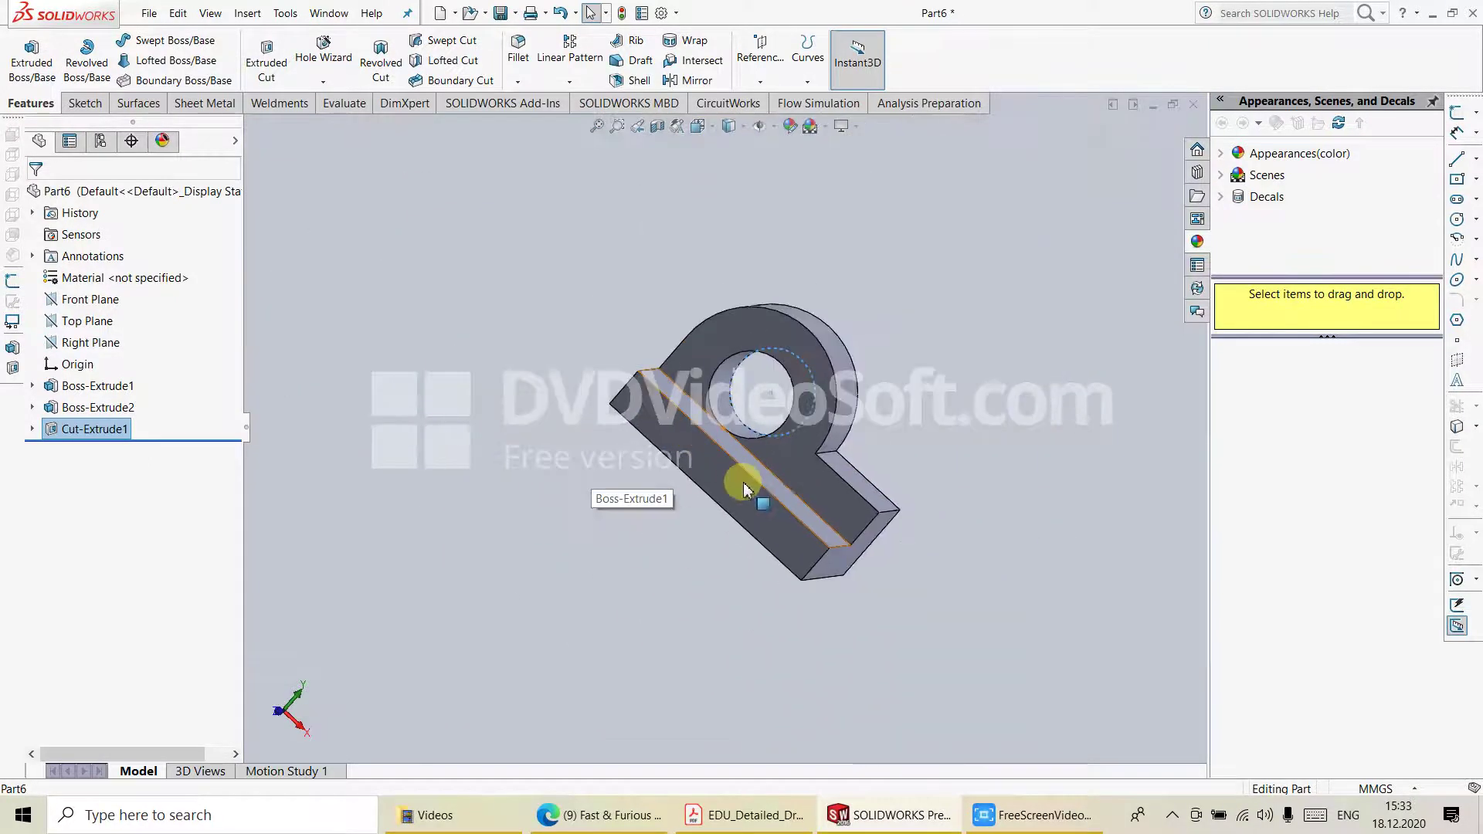
mouse_move(788, 487)
middle_down()
mouse_move(601, 397)
mouse_move(821, 420)
mouse_move(679, 496)
mouse_move(871, 572)
mouse_move(523, 298)
mouse_move(540, 480)
mouse_move(520, 431)
mouse_move(817, 418)
middle_up()
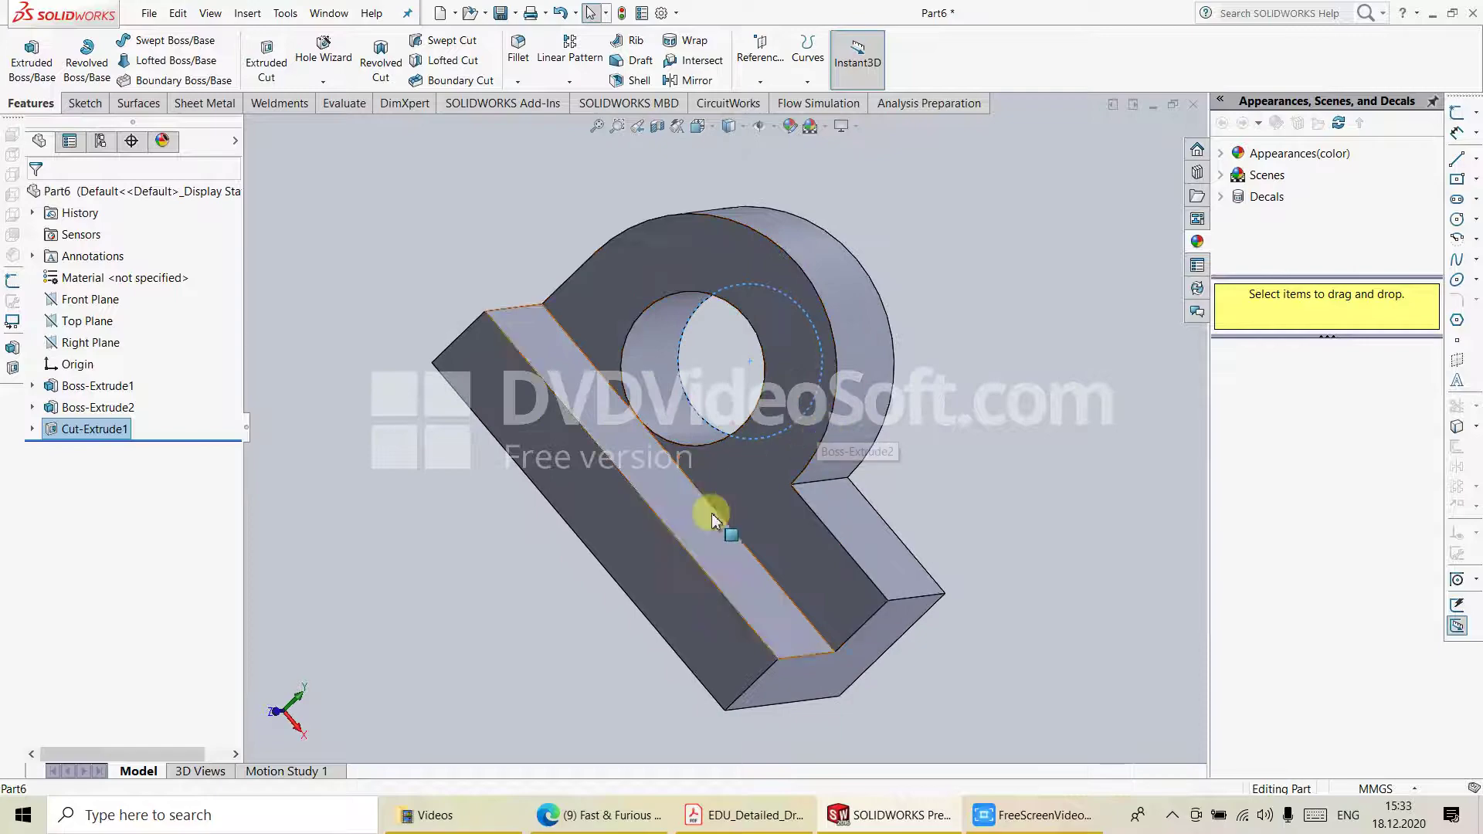
click(743, 821)
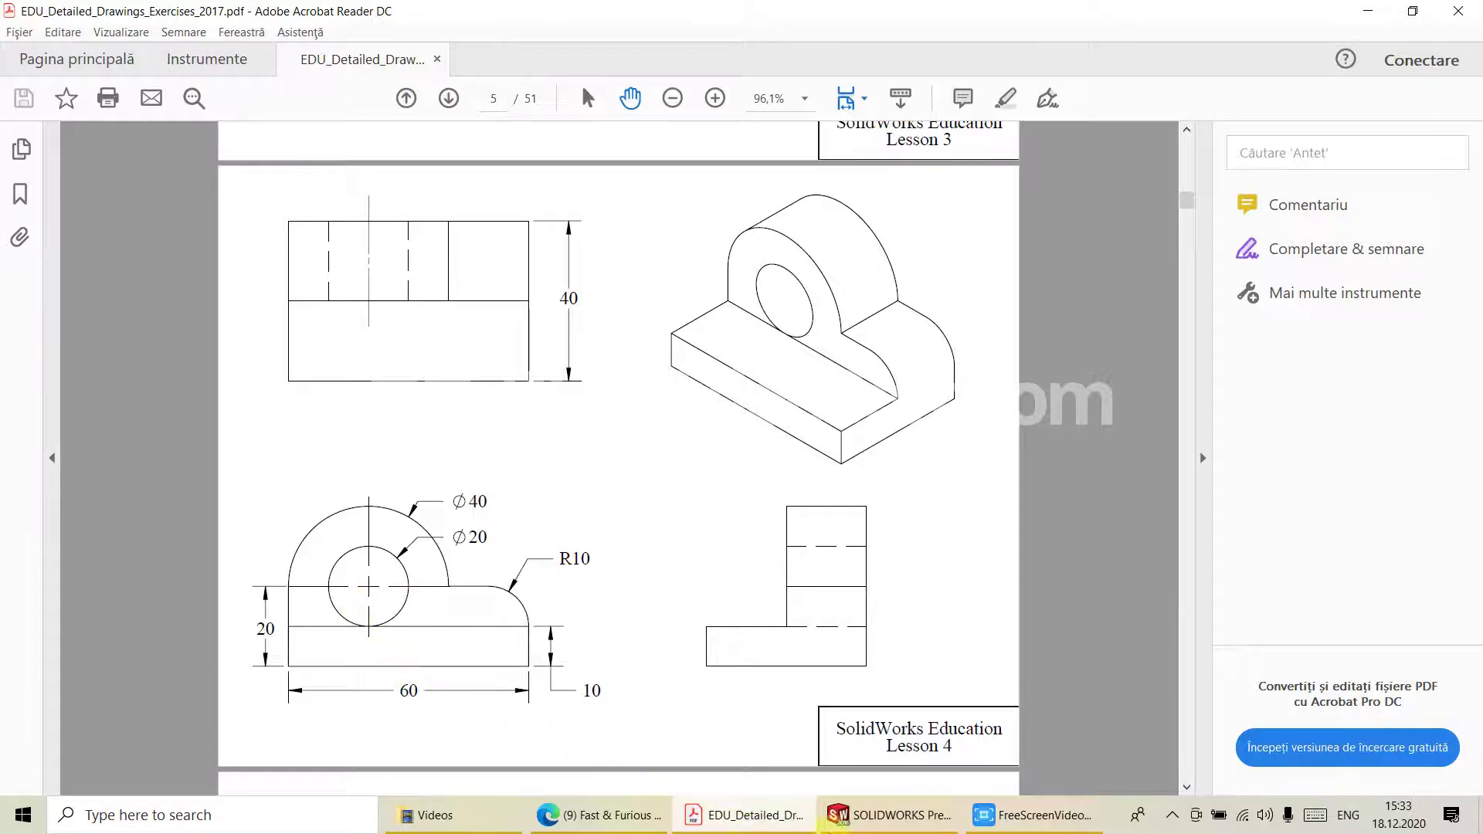
click(888, 815)
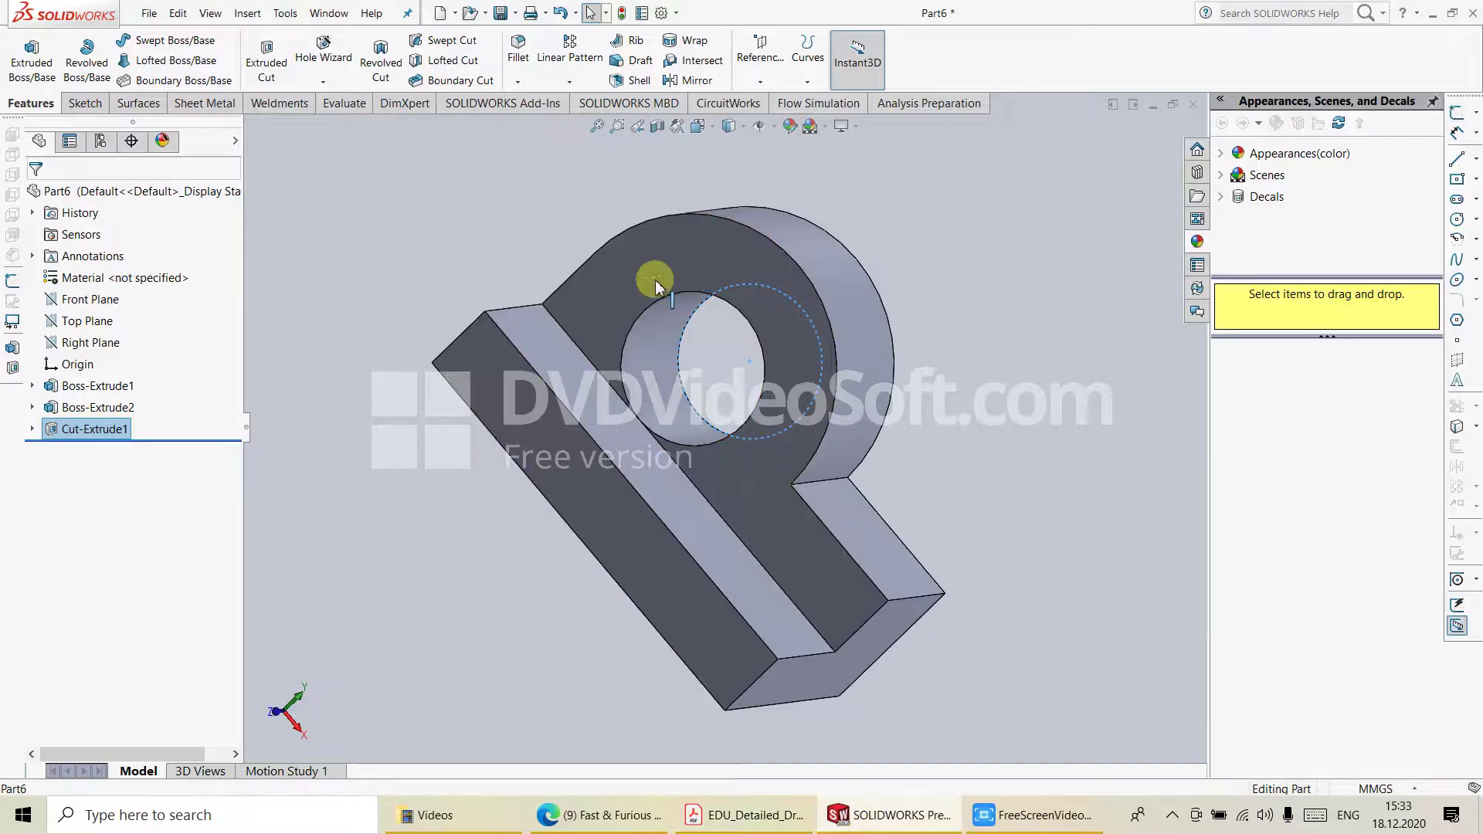
Apply a yellow appearance to Cut-Extrude1, Boss-Extrude2 and Boss-Extrude1.
click(792, 129)
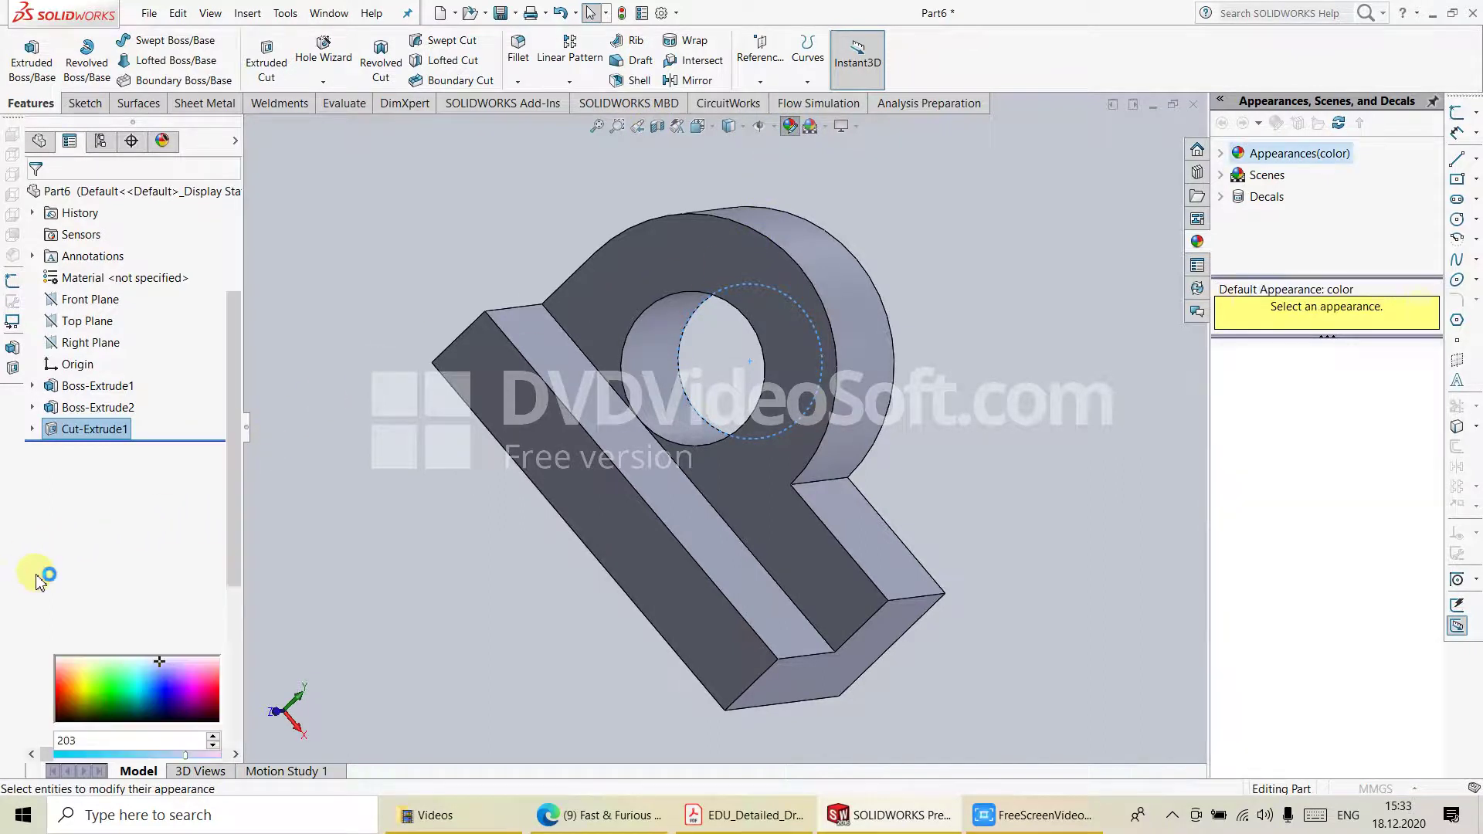
click(135, 582)
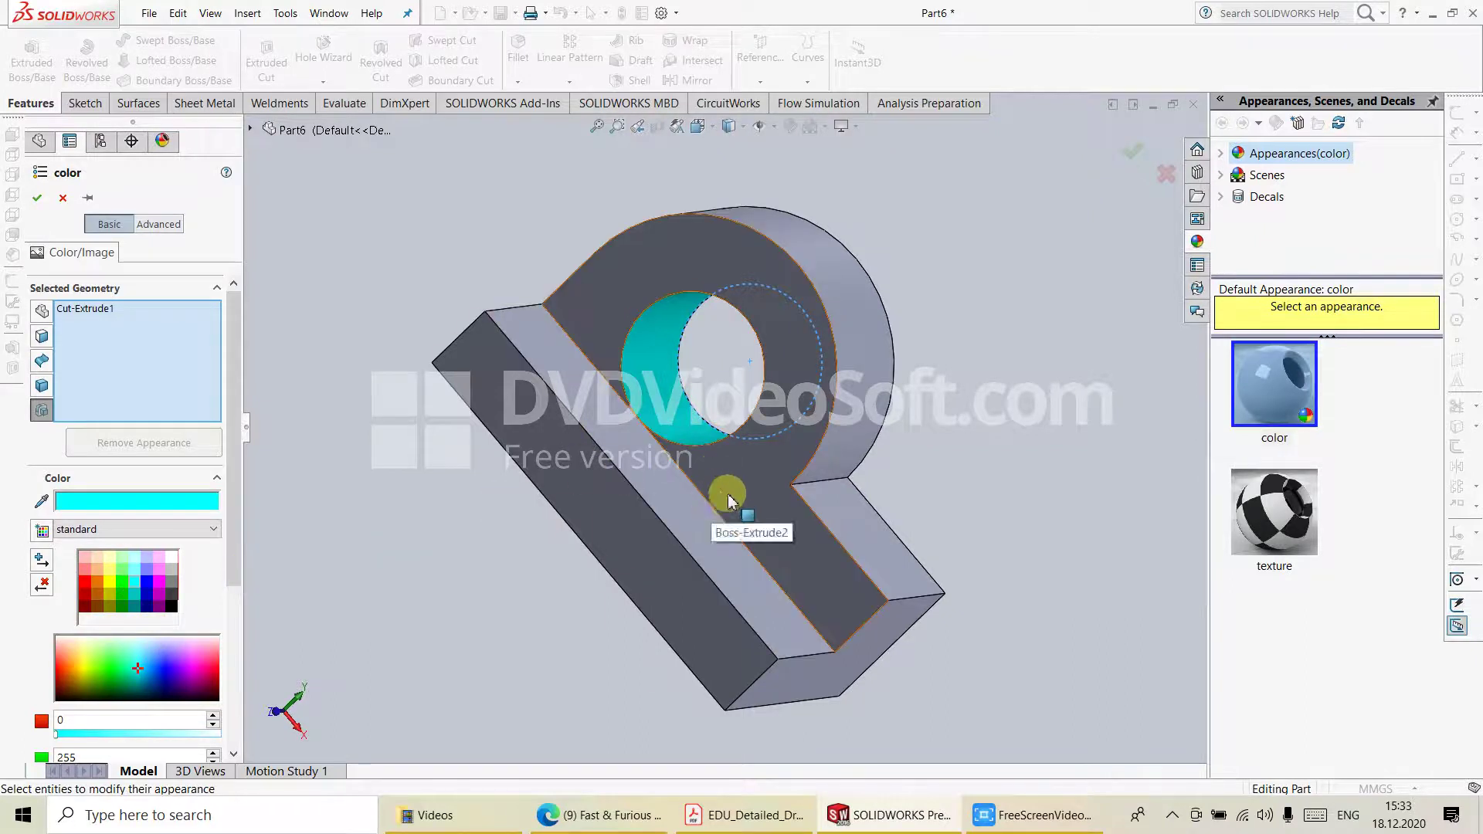
click(705, 514)
click(674, 529)
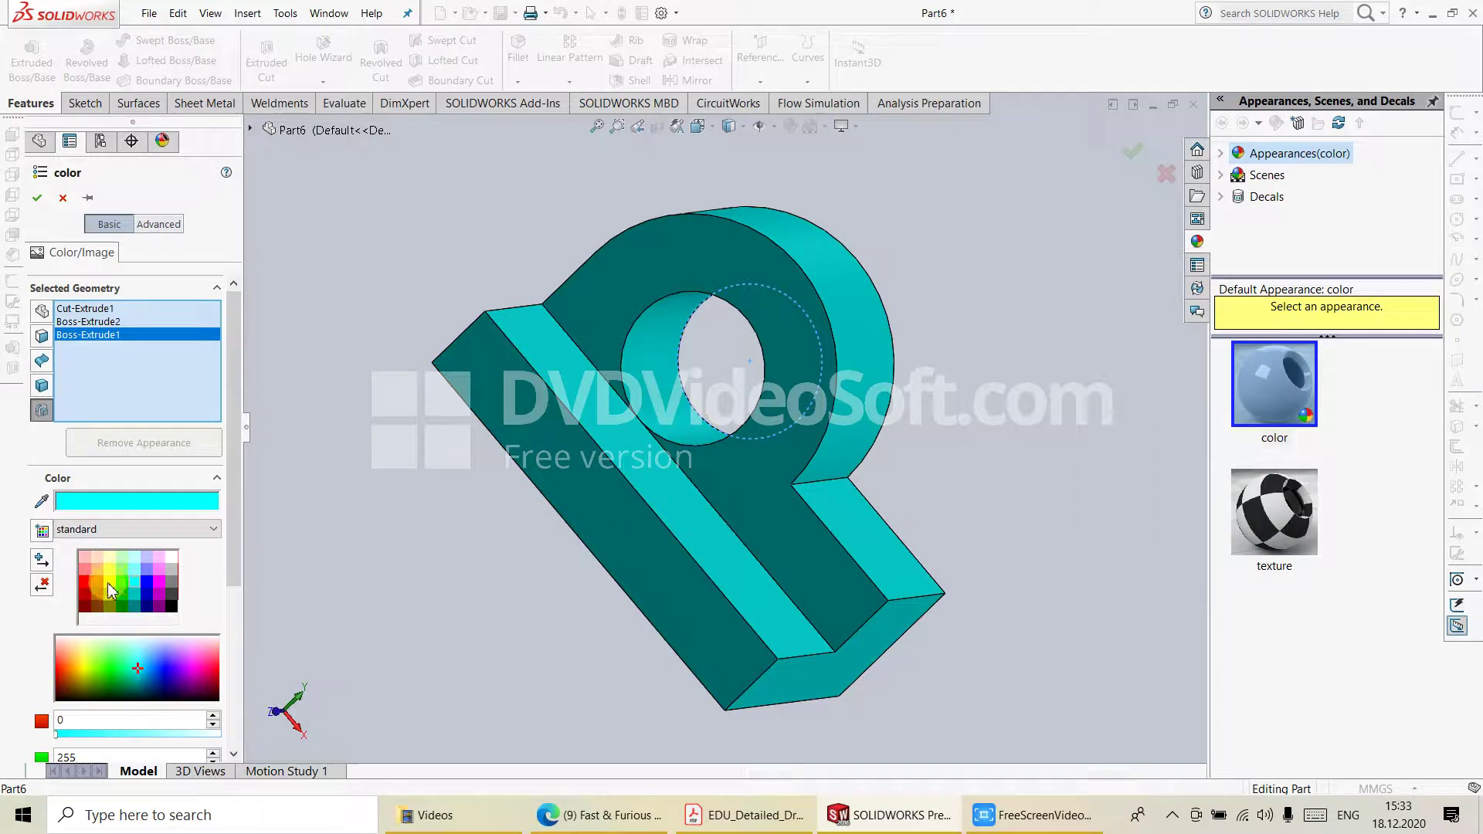
click(108, 584)
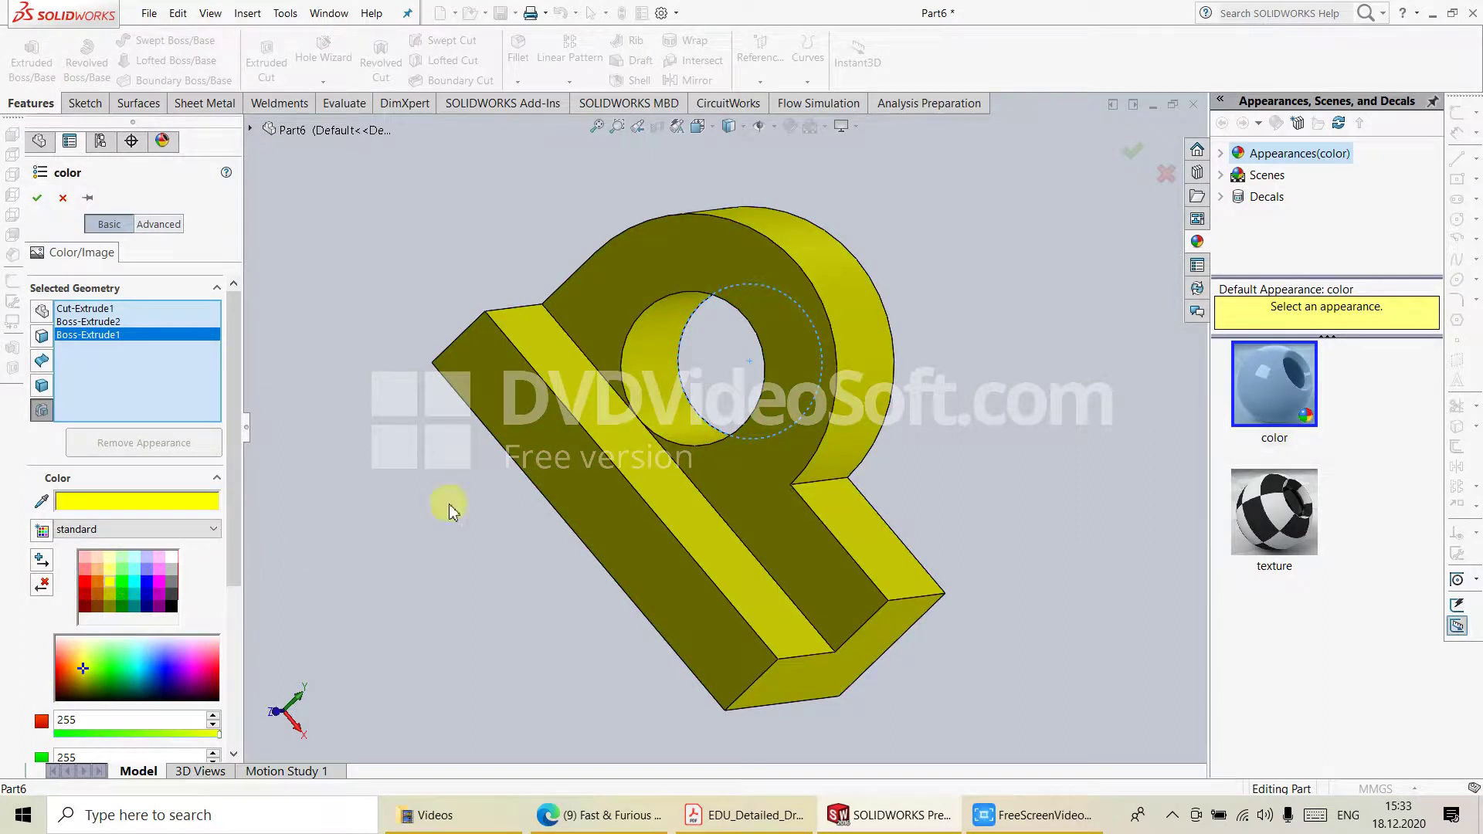
key(z)
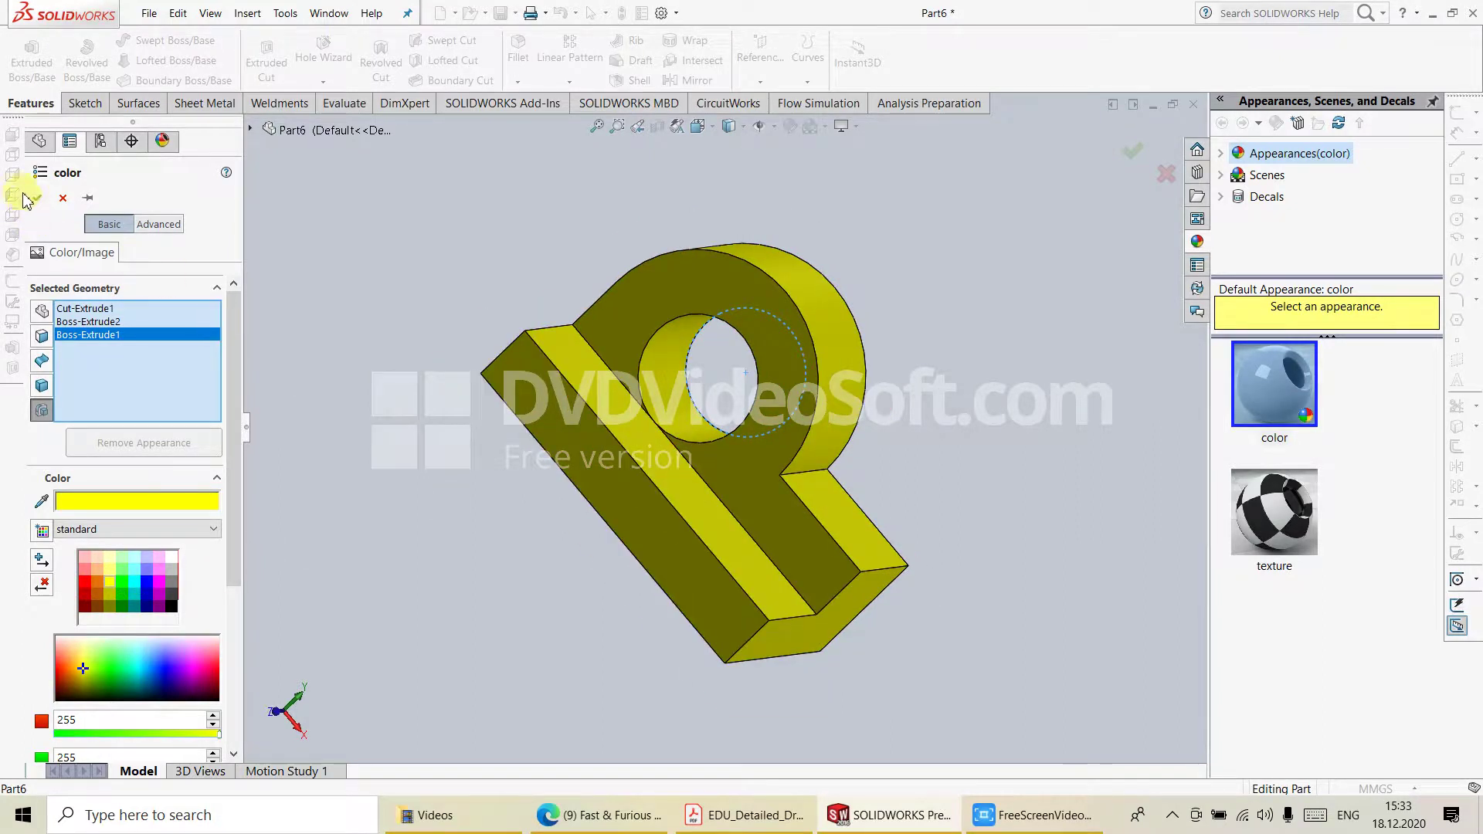
click(34, 199)
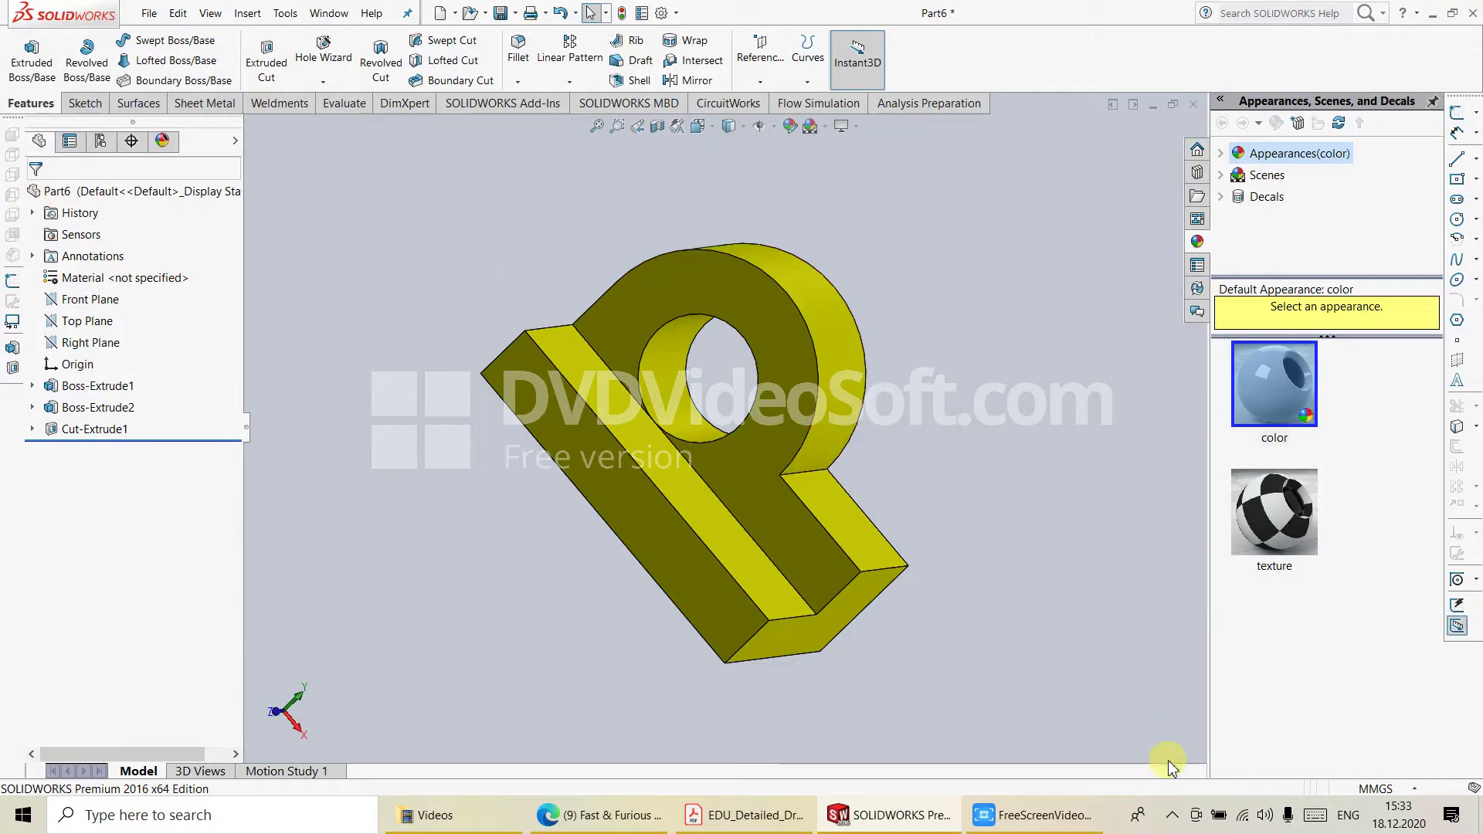